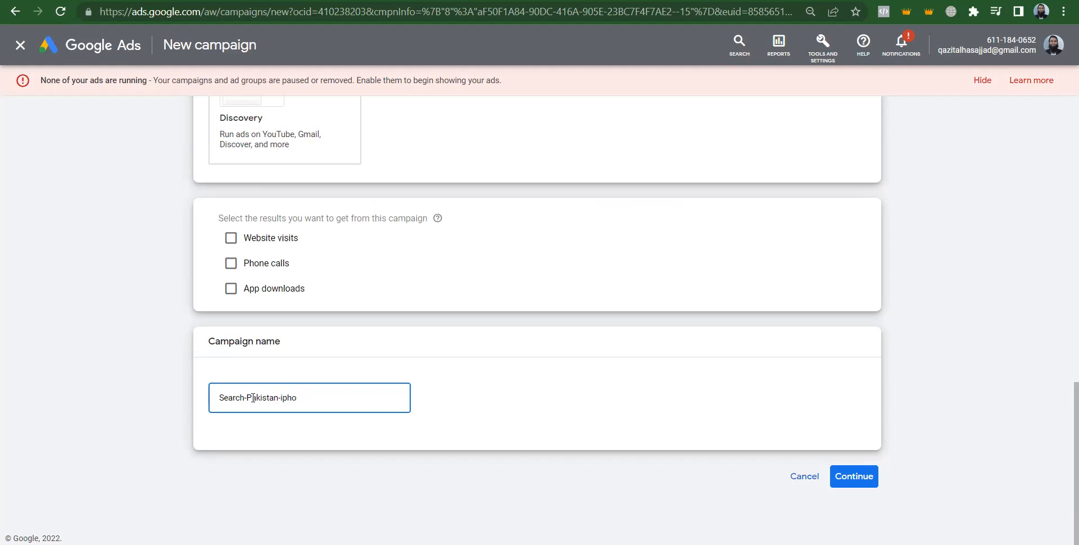
# Name the campaign Search-Pakistan-iphone13, continue, and set its average daily budget to PKR 1,500
pyautogui.hotkey('ctrl', 'a')
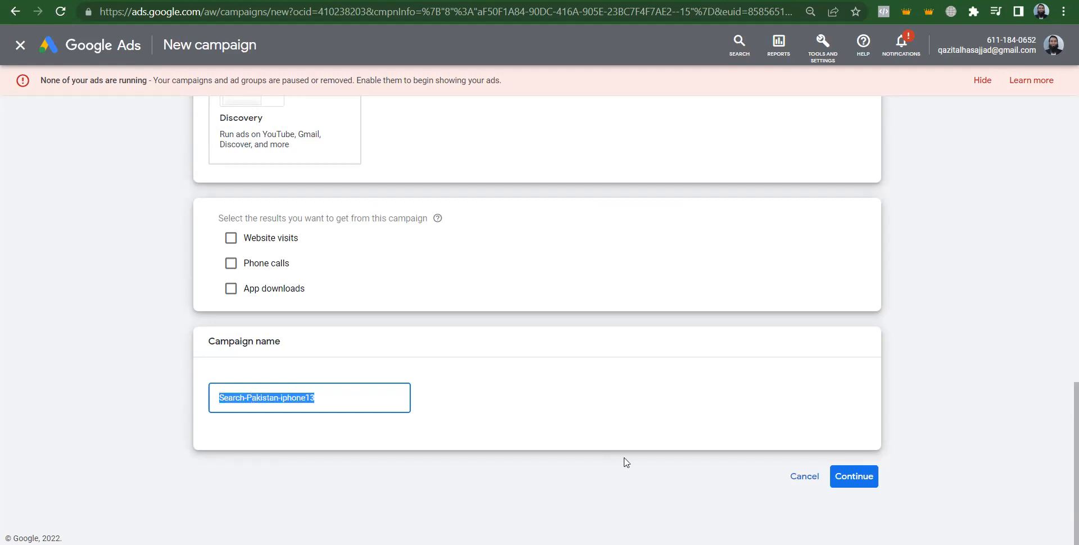
pyautogui.click(861, 481)
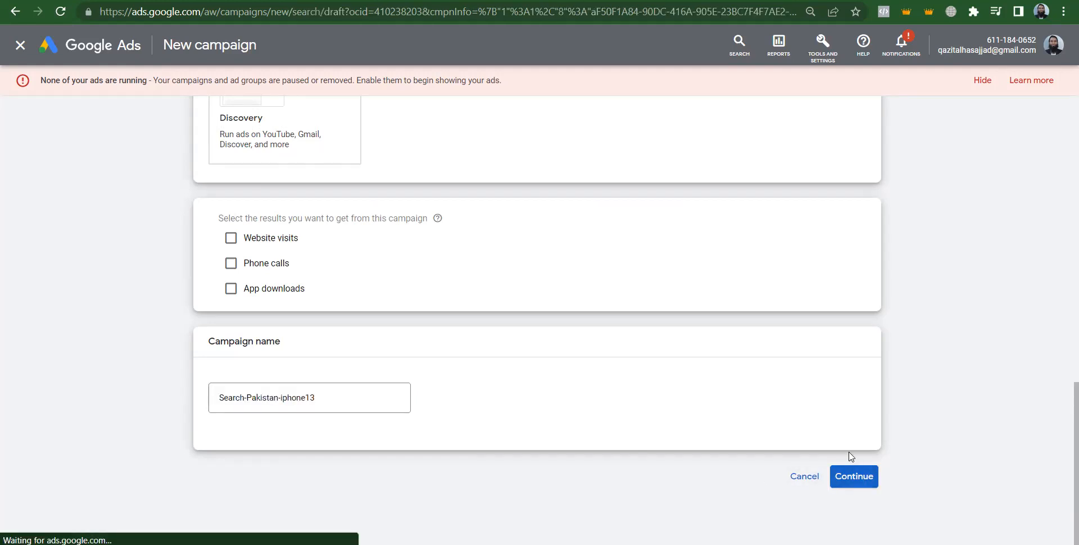
pyautogui.write('1500')
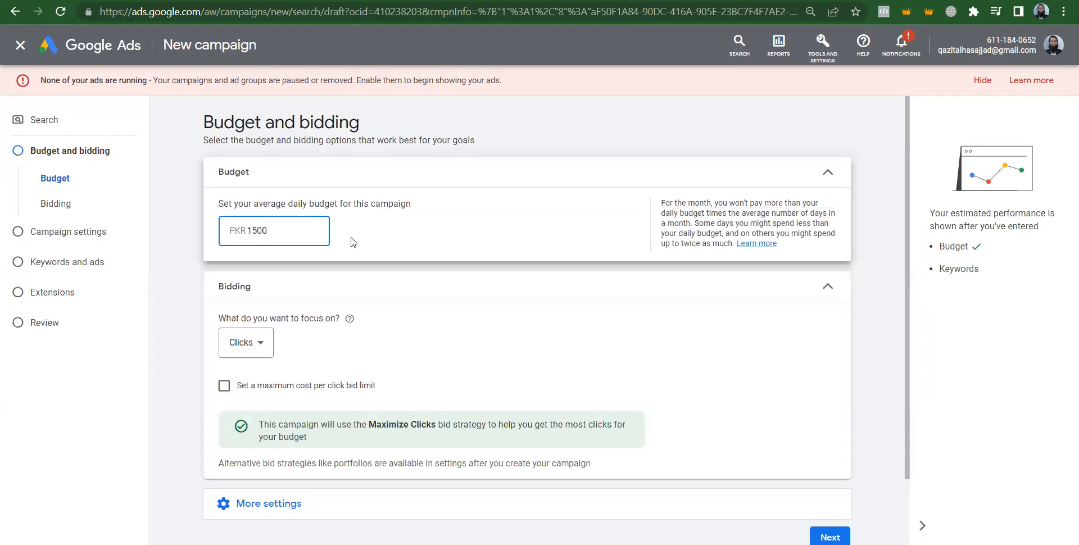
# Review the available bidding focus options, leaving Clicks selected
pyautogui.click(250, 341)
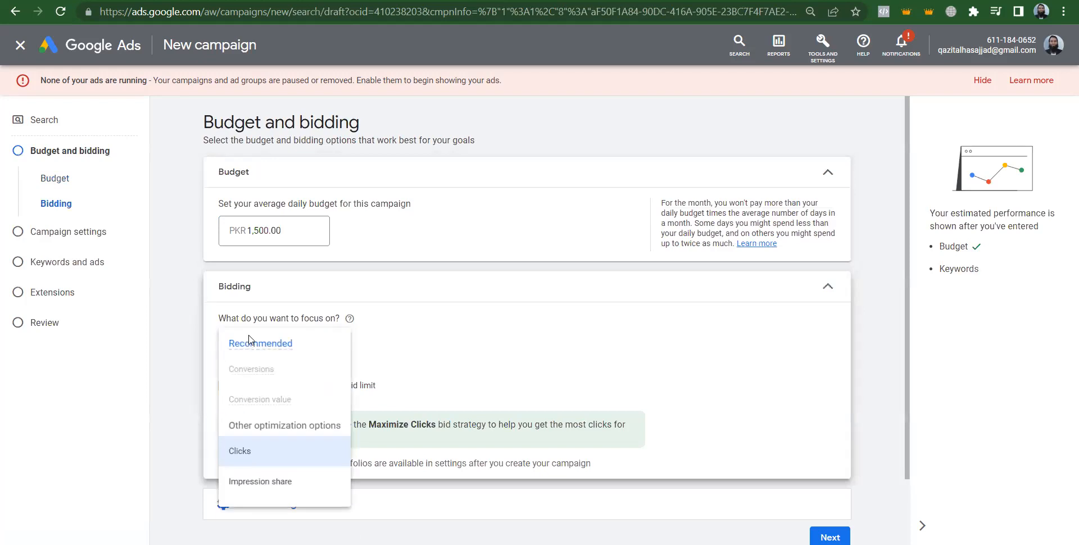
pyautogui.click(466, 382)
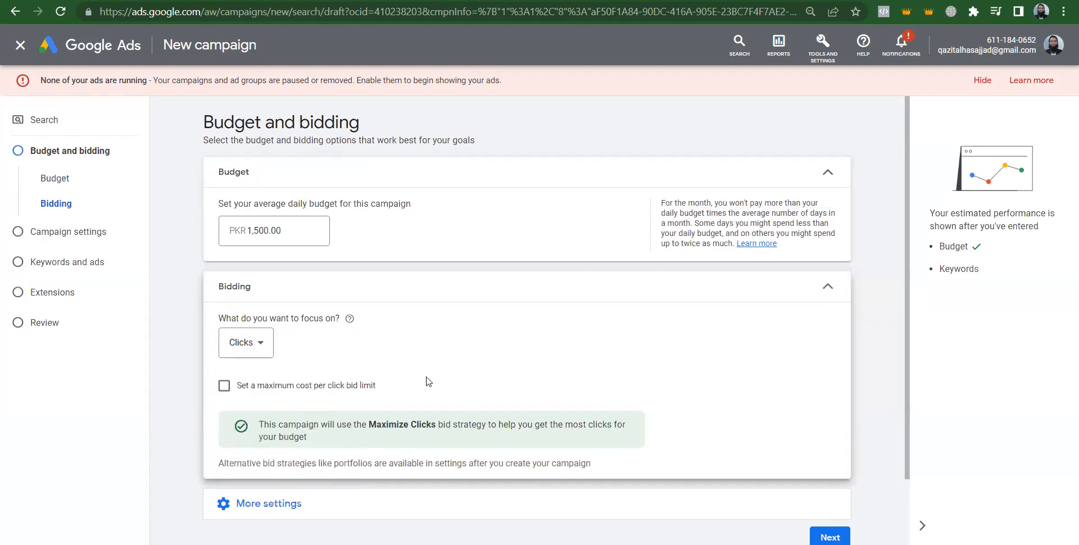
pyautogui.click(243, 348)
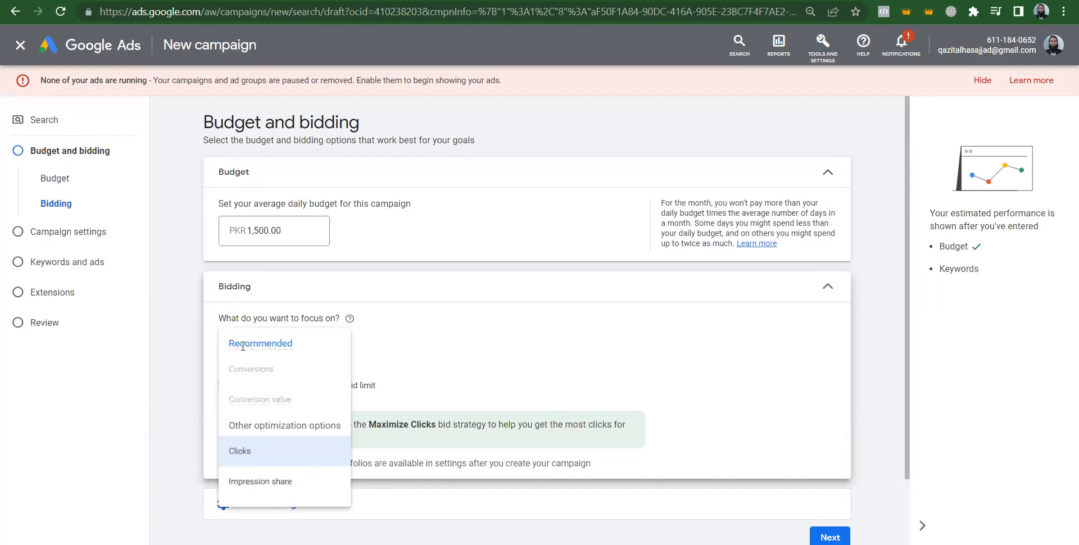
pyautogui.click(422, 384)
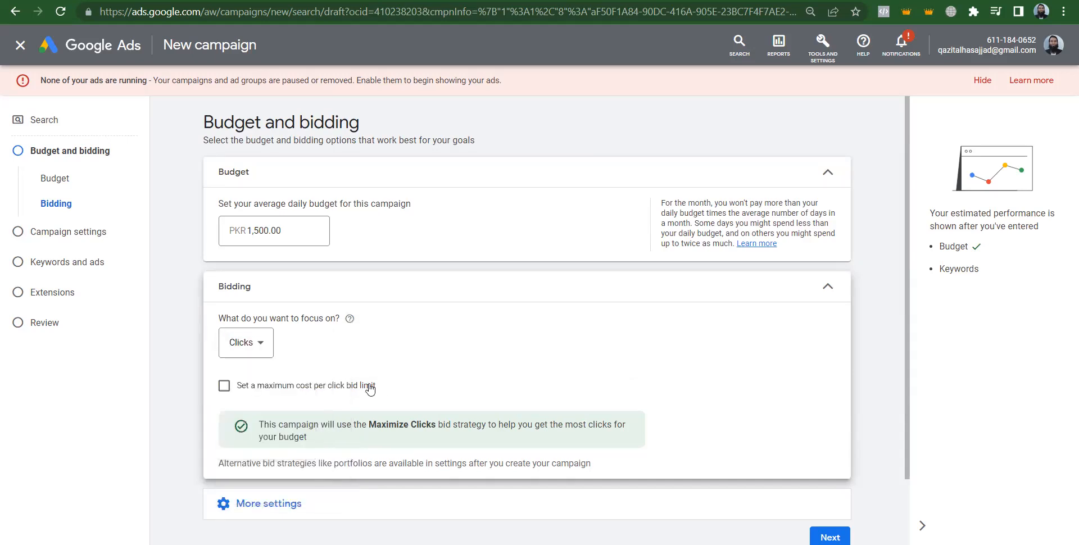
# Set a maximum cost per click bid limit of PKR 10 and continue to the campaign settings
pyautogui.click(224, 386)
pyautogui.click(274, 434)
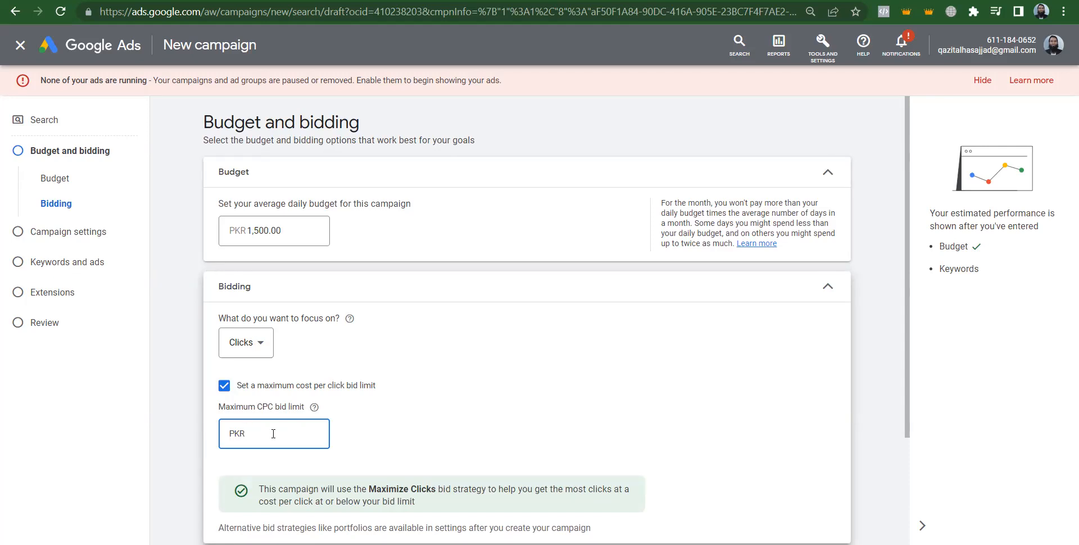
pyautogui.write('10')
pyautogui.click(534, 379)
pyautogui.scroll(-3, 862, 361)
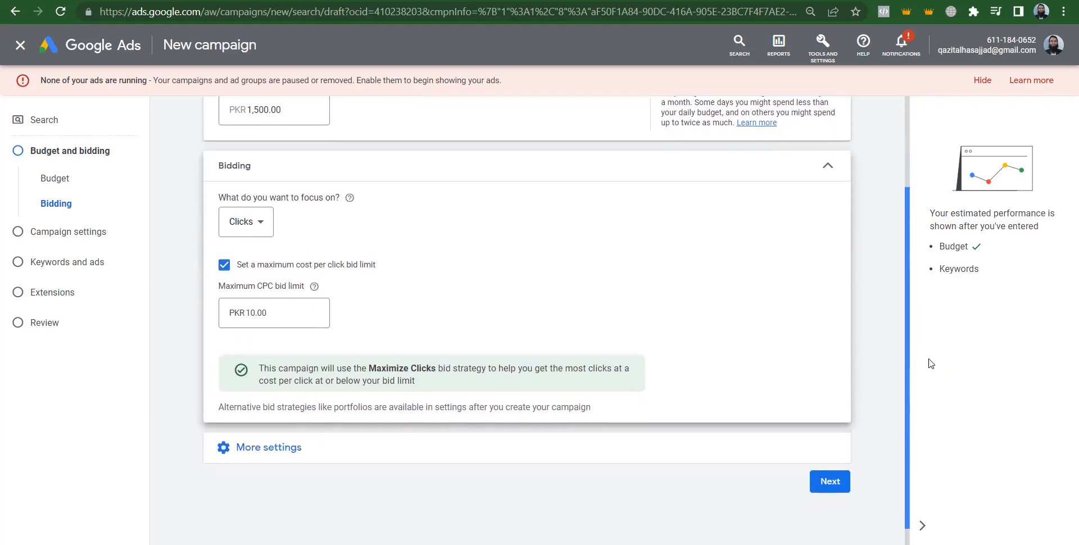
pyautogui.click(433, 426)
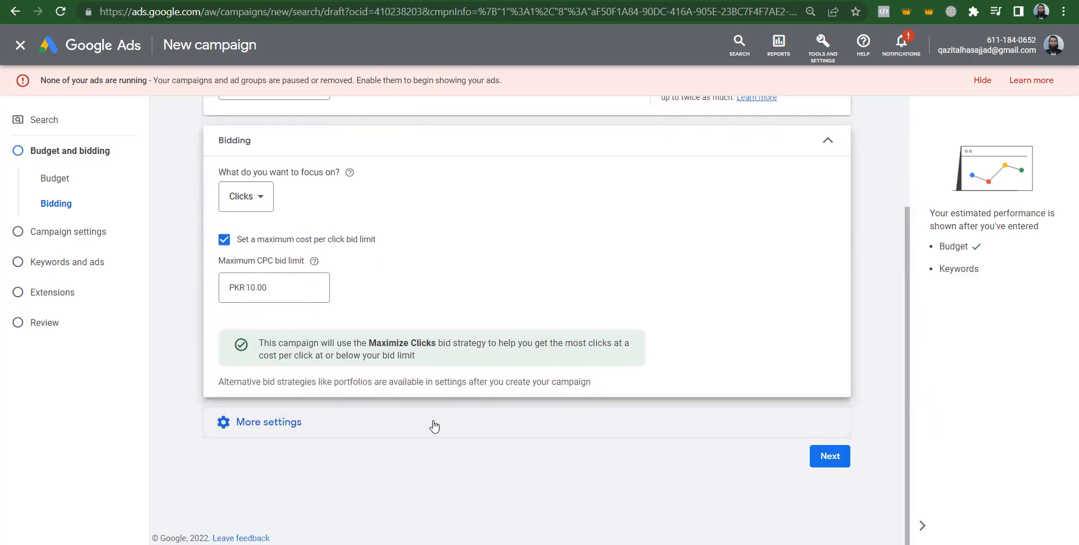
pyautogui.click(831, 491)
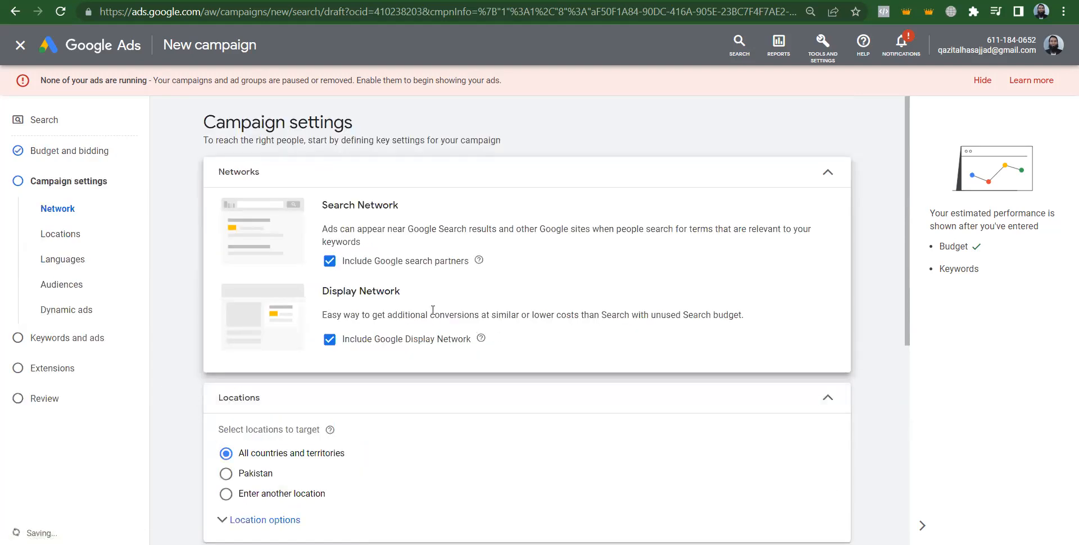
# Exclude Google search partners and the Display Network, target Pakistan as the location, and continue to keywords and ads
pyautogui.click(330, 261)
pyautogui.click(330, 340)
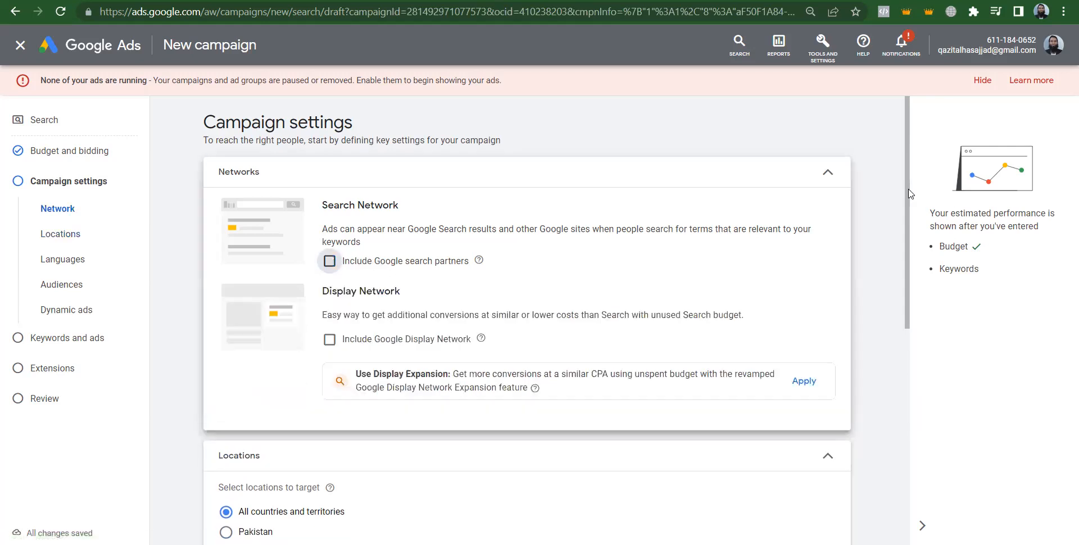
pyautogui.scroll(-5, 948, 362)
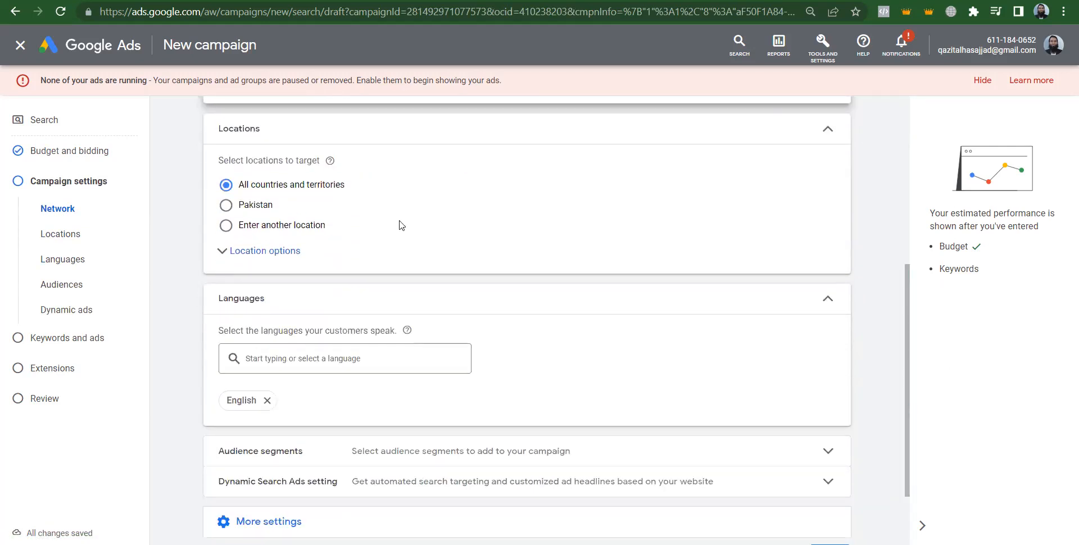
pyautogui.click(226, 206)
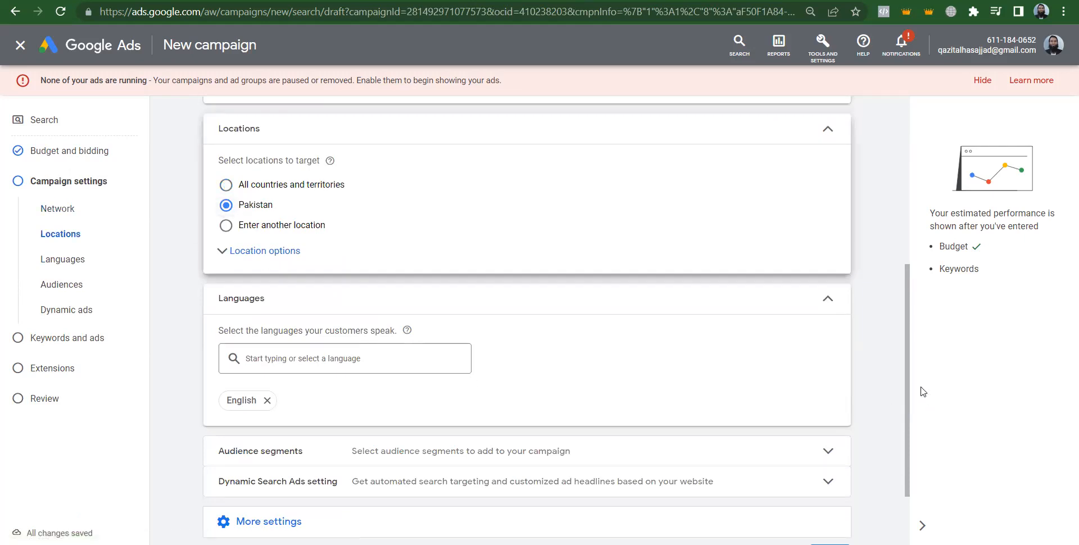
pyautogui.scroll(-2, 929, 462)
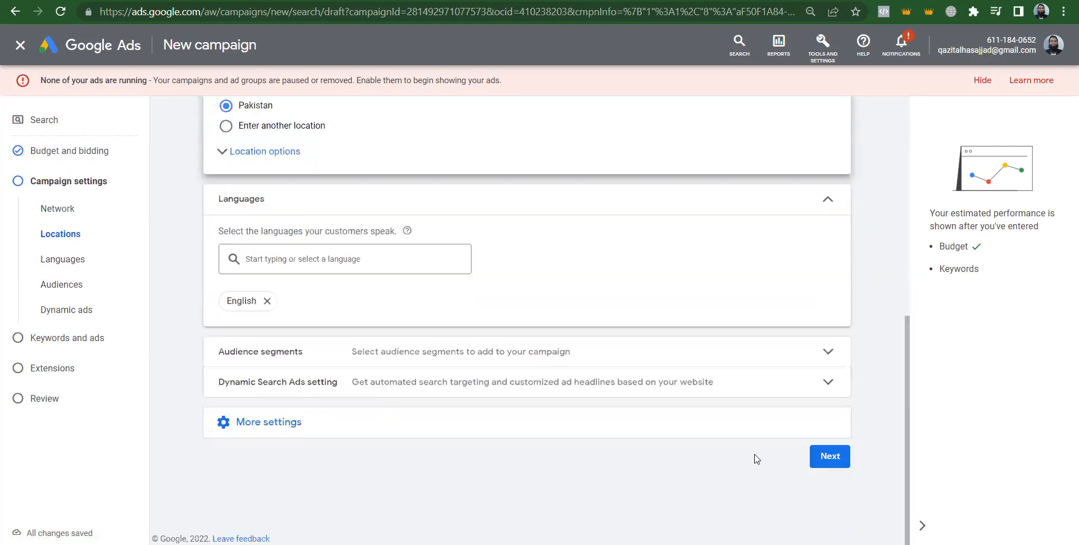
pyautogui.click(835, 459)
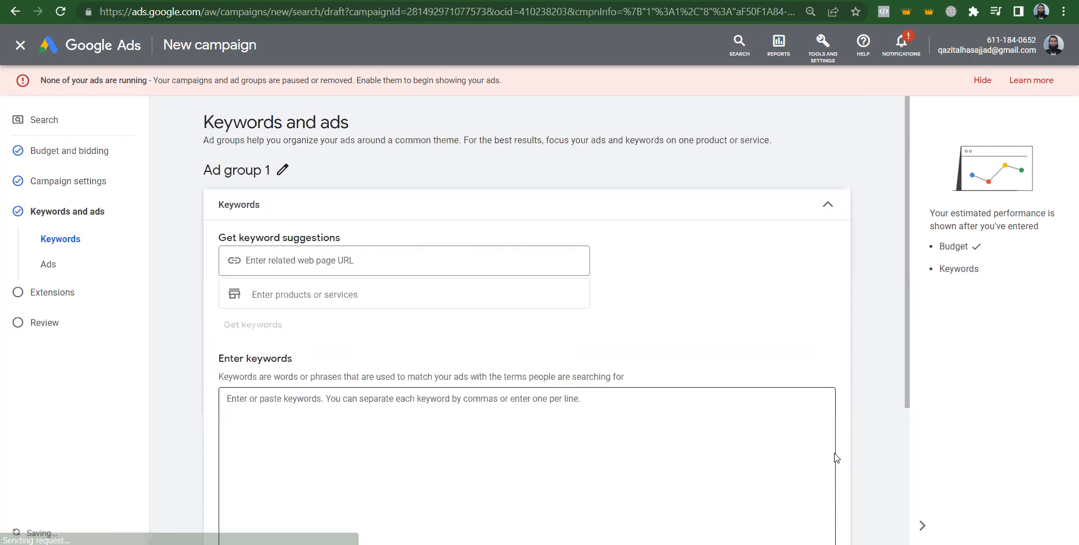
# Rename the ad group as iphone 13-Phrase match
pyautogui.click(282, 170)
pyautogui.hotkey('ctrl', 'a')
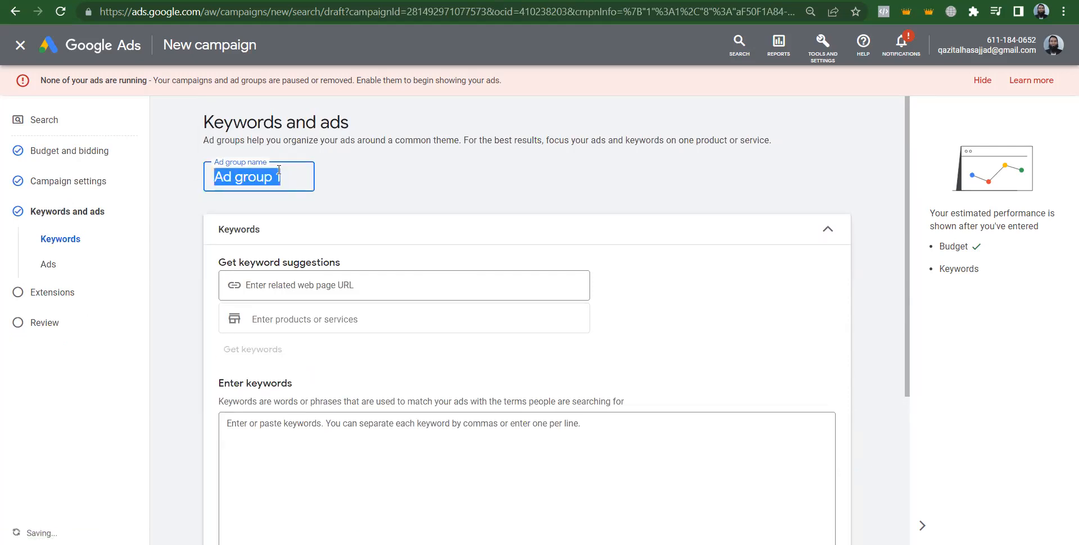
pyautogui.write('iphone 13-')
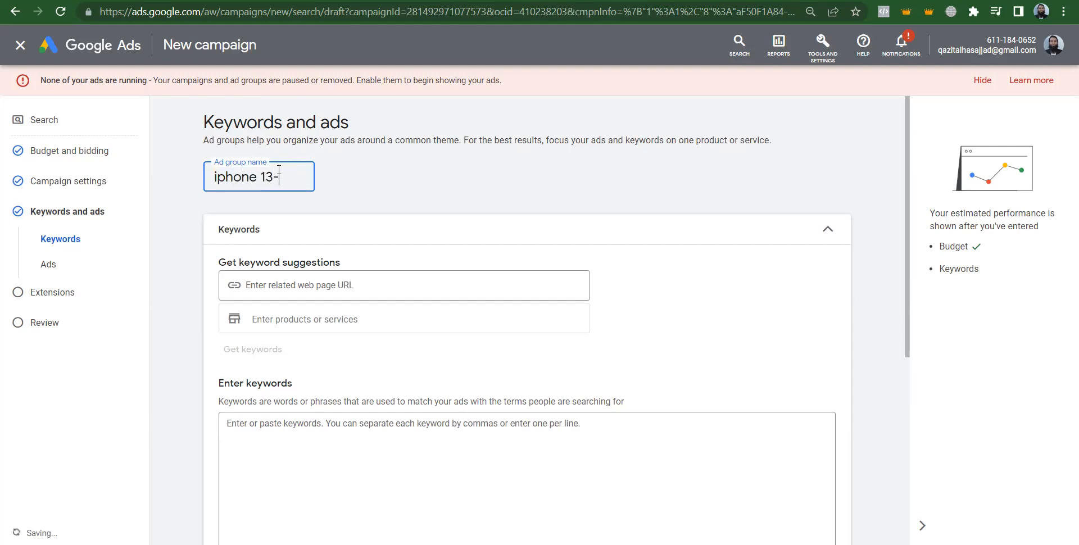
pyautogui.write('Phrase match')
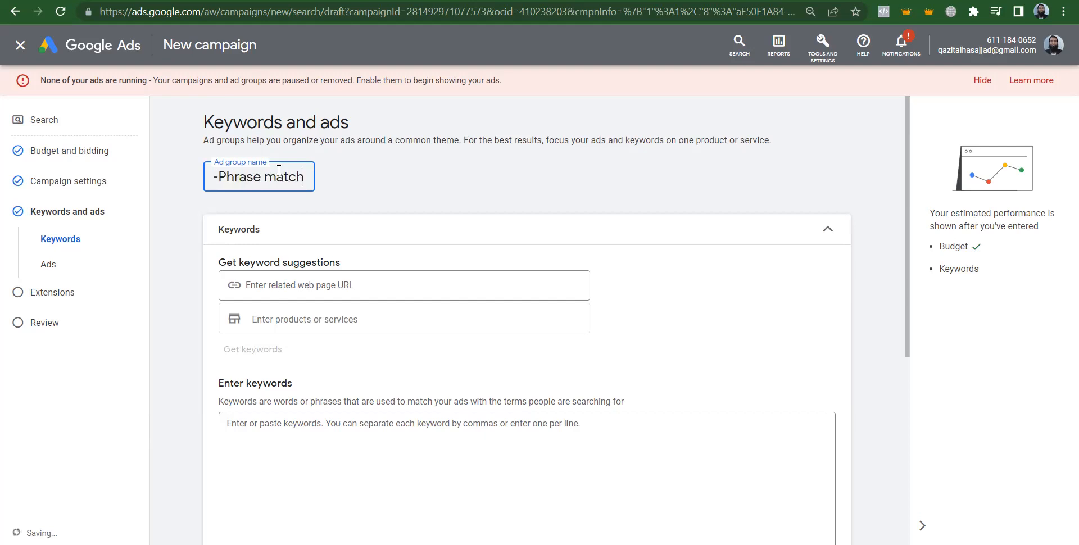
pyautogui.click(520, 206)
# Enter "iphone 13" in quotation marks as a phrase match keyword and continue to the extensions stage
pyautogui.click(412, 455)
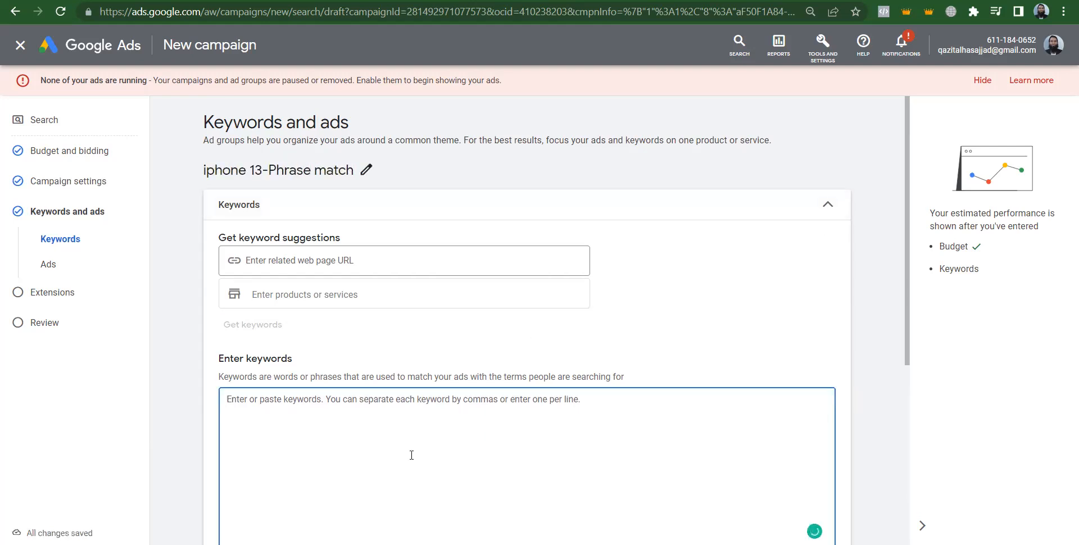
pyautogui.write('"iph')
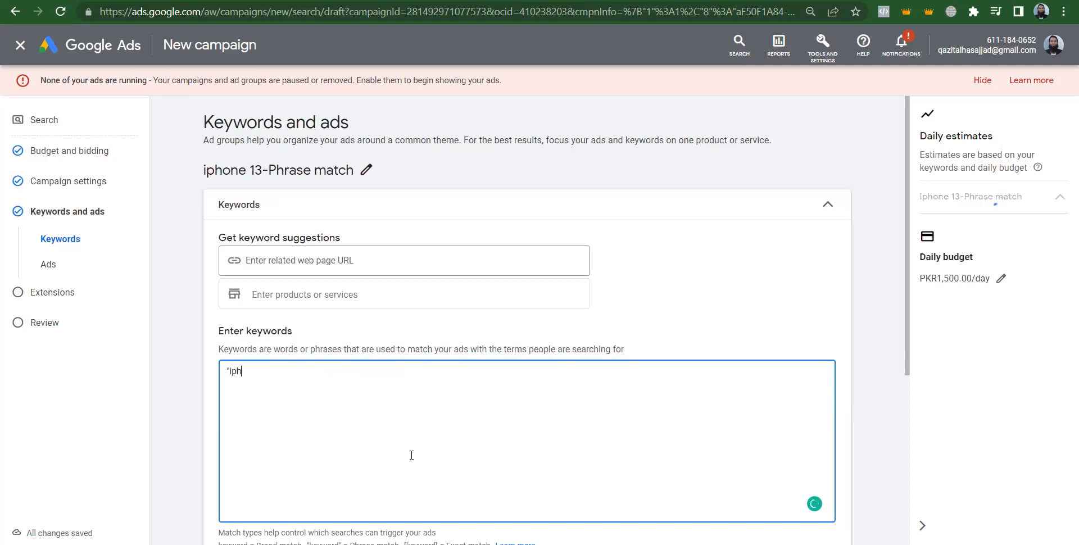
pyautogui.write('one 13"')
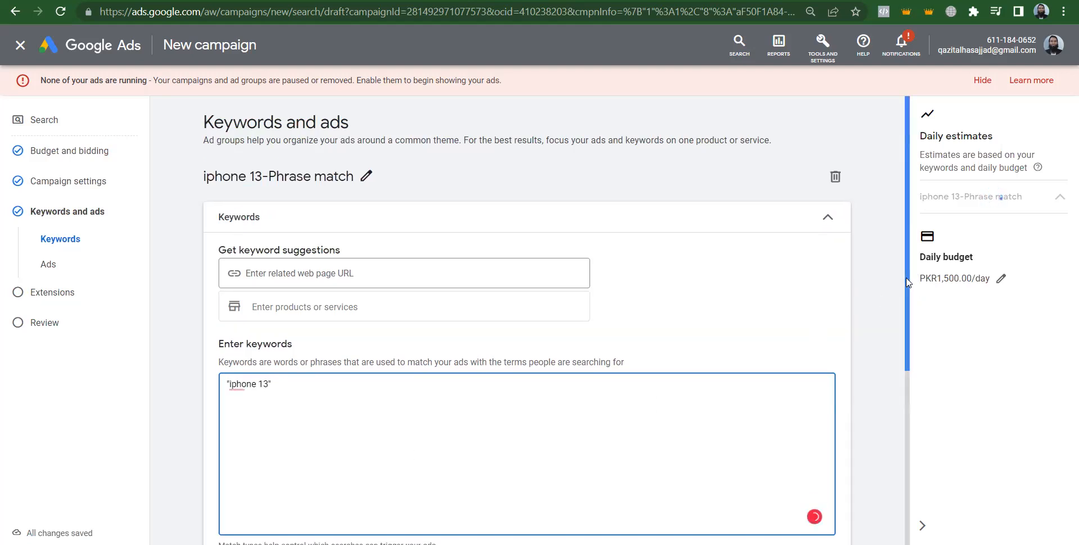
pyautogui.scroll(-3, 915, 360)
pyautogui.scroll(-2, 929, 430)
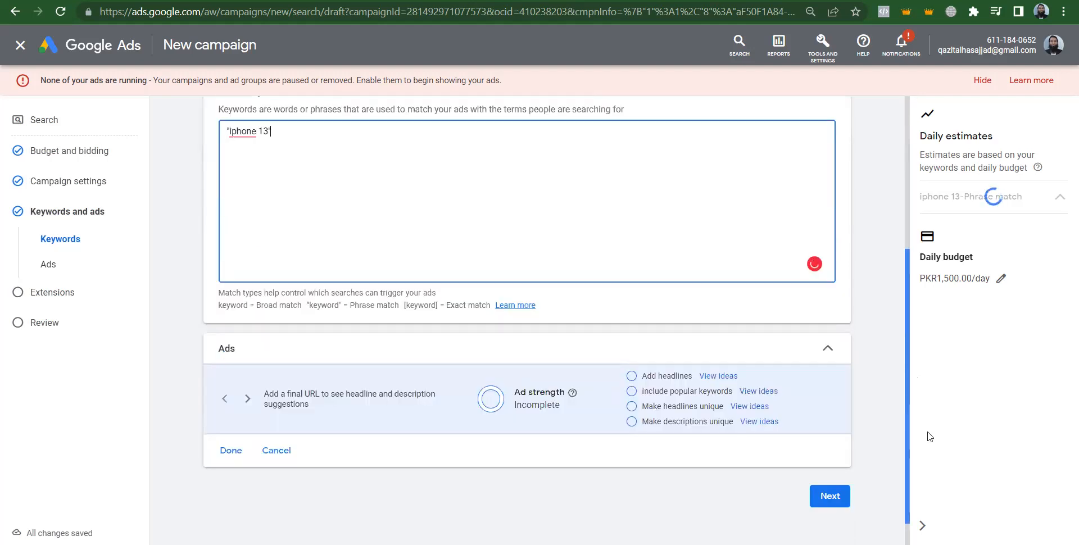
pyautogui.click(830, 496)
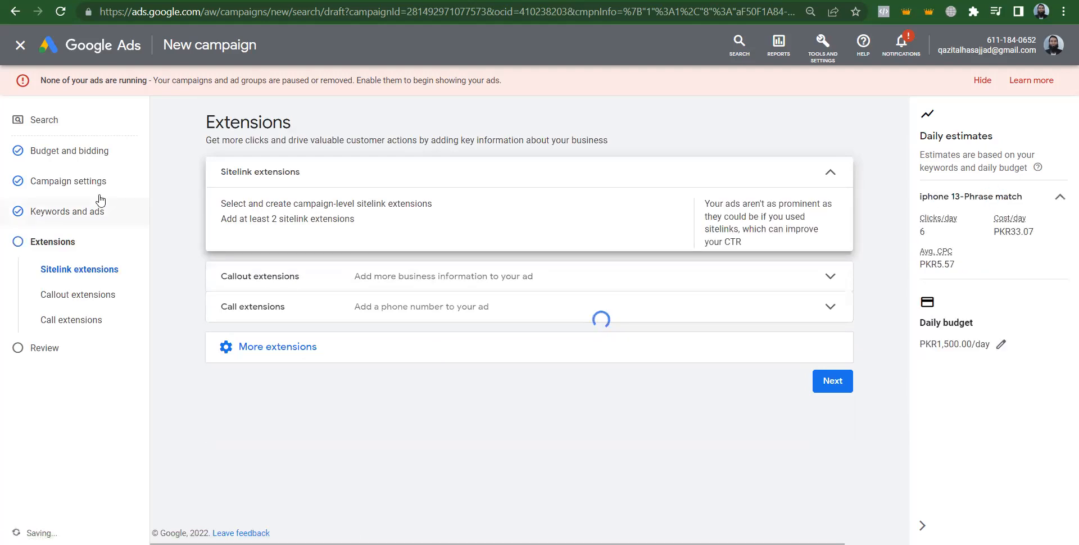
# Return to the keywords and ads stage and expand the ad creation form of the iphone 13-Phrase match ad group
pyautogui.click(76, 213)
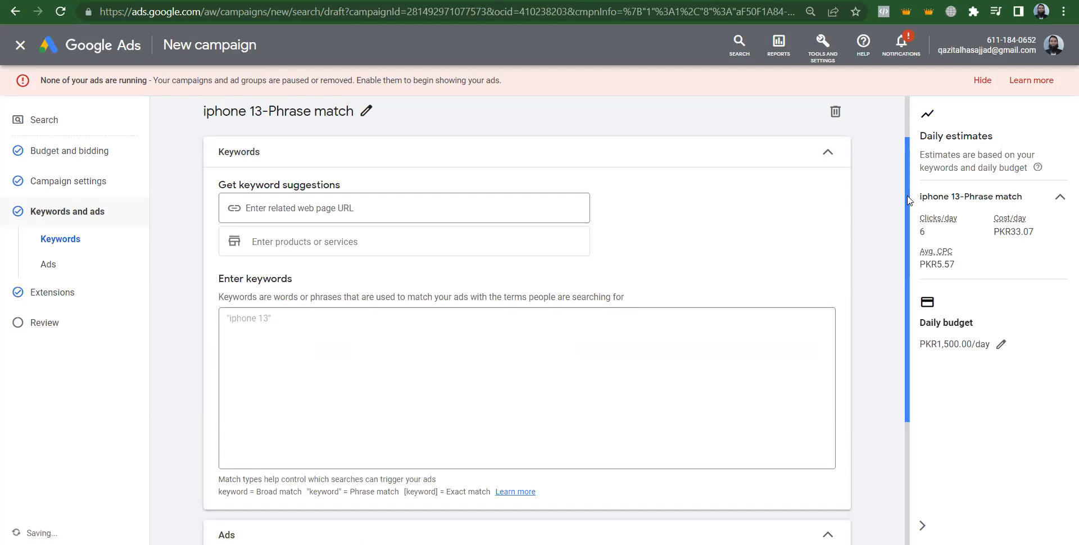
pyautogui.moveTo(910, 222); pyautogui.dragTo(930, 333)
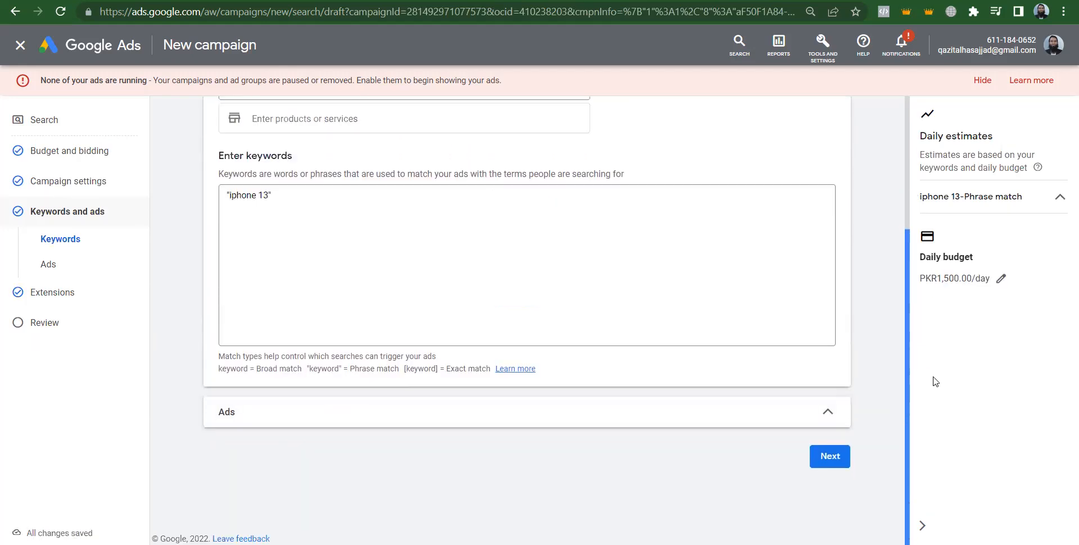
pyautogui.click(301, 424)
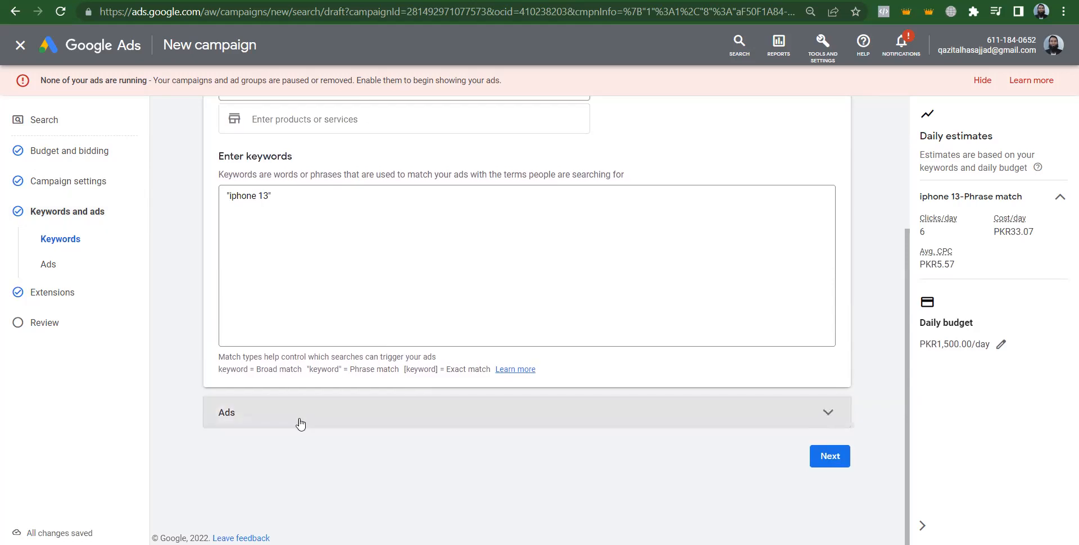
pyautogui.click(301, 424)
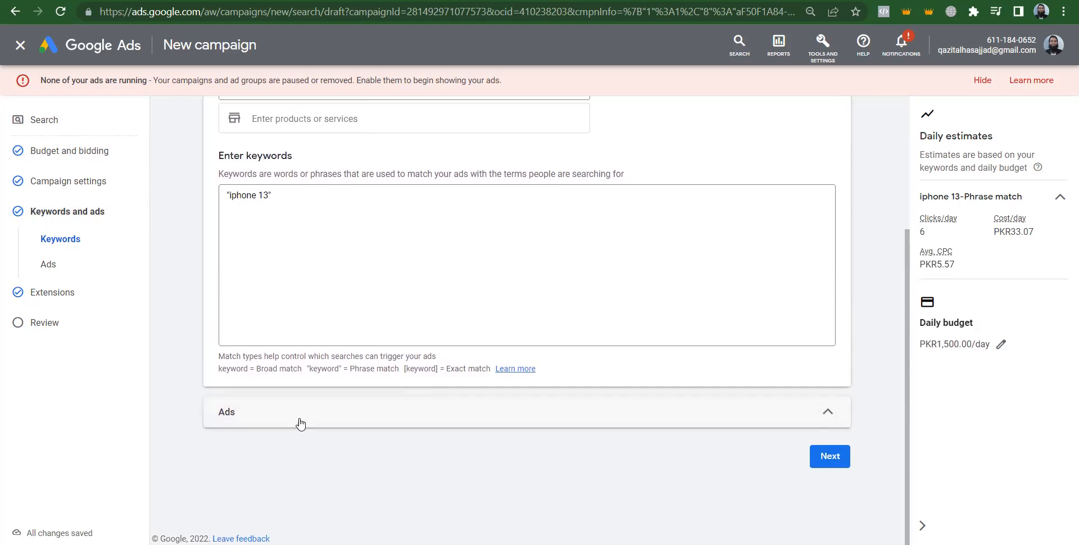
pyautogui.click(301, 425)
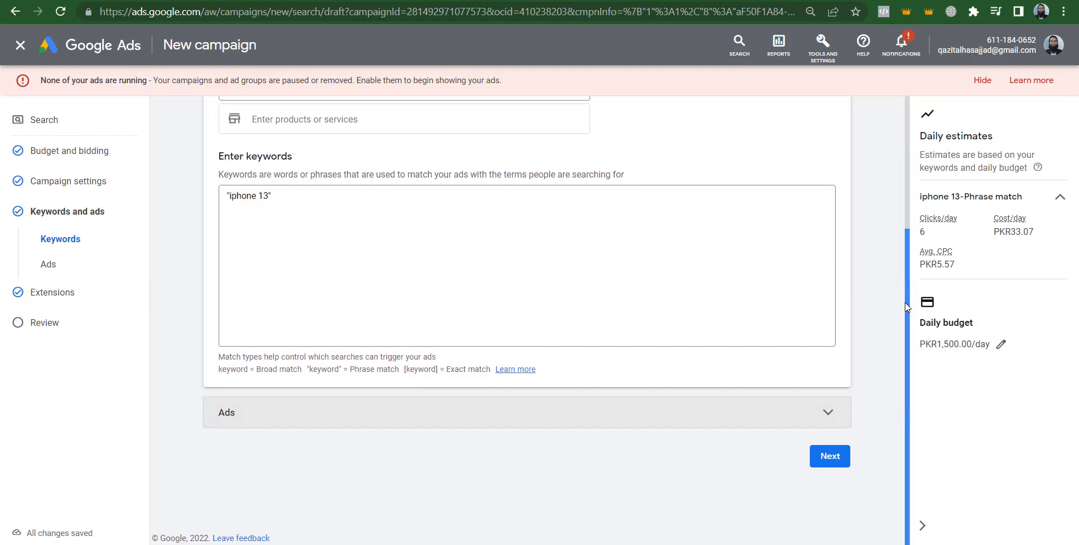
pyautogui.scroll(2, 906, 306)
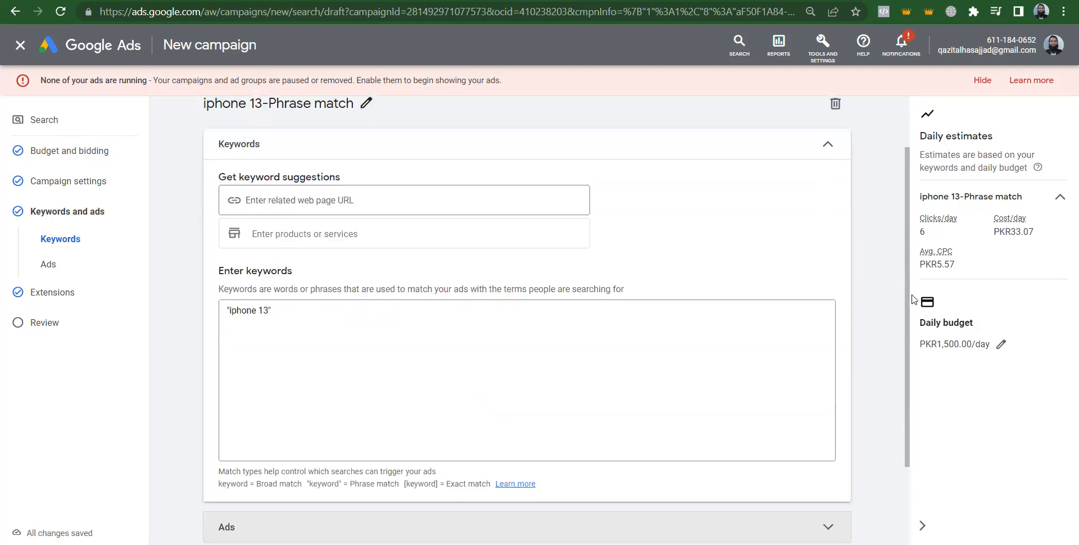
pyautogui.scroll(-2, 911, 300)
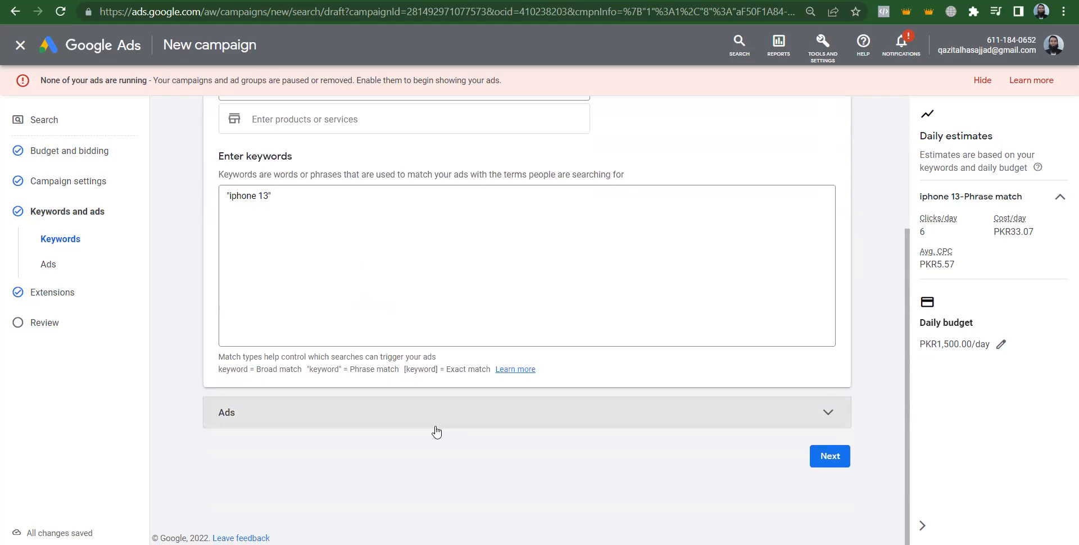
pyautogui.click(64, 269)
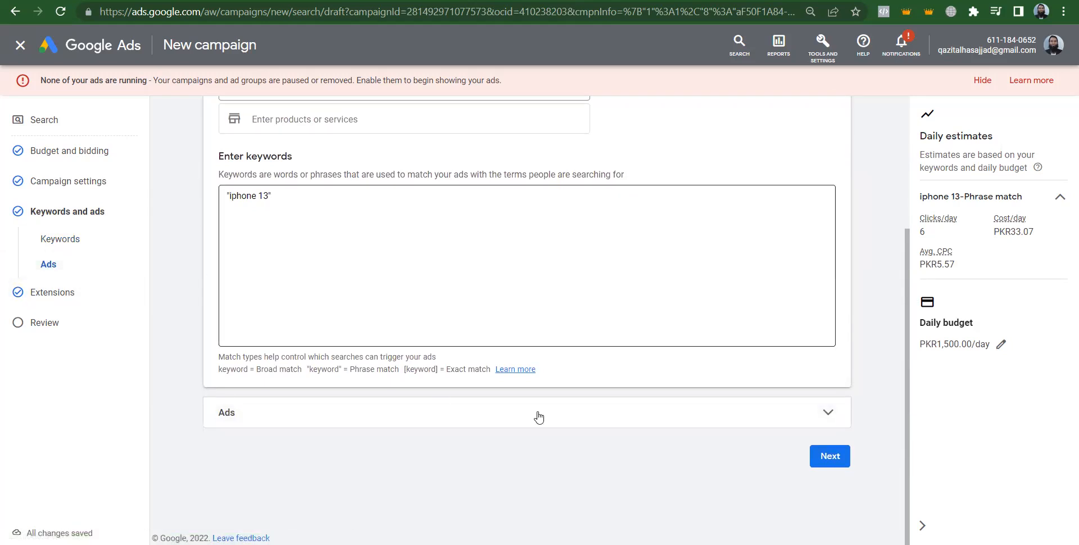
pyautogui.click(827, 413)
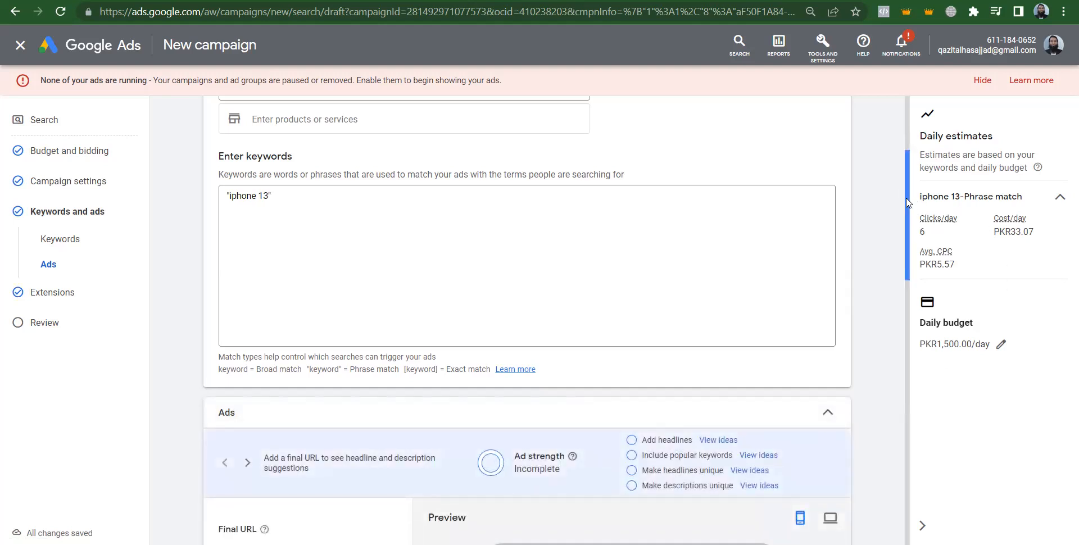
# Copy the web address of the Telemart Apple iPhone 13 512GB product page into the ad's final URL
pyautogui.moveTo(908, 202); pyautogui.dragTo(907, 291)
pyautogui.click(290, 252)
pyautogui.click(837, 1)
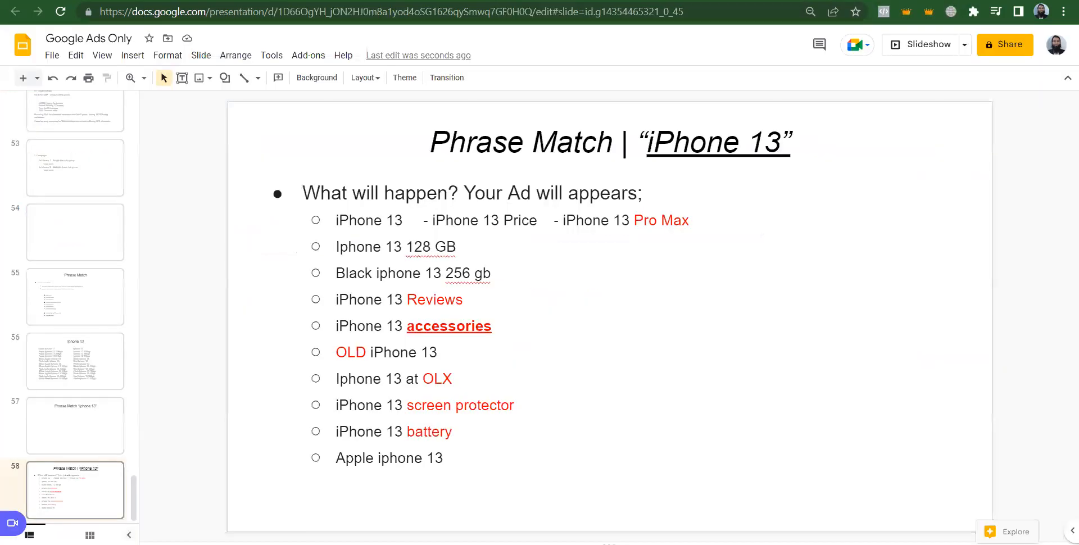
pyautogui.hotkey('ctrl', 'Tab')
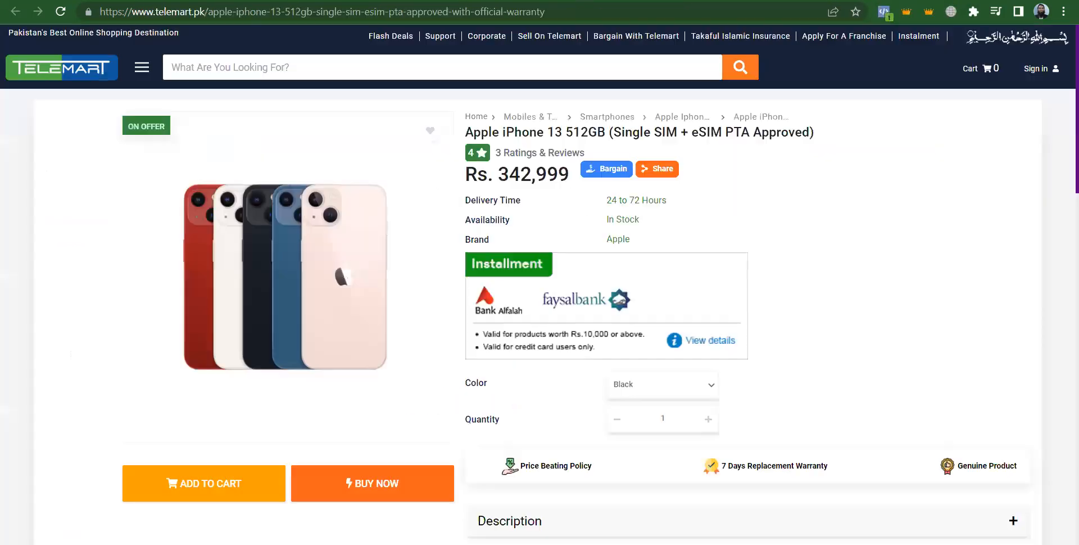
pyautogui.click(627, 17)
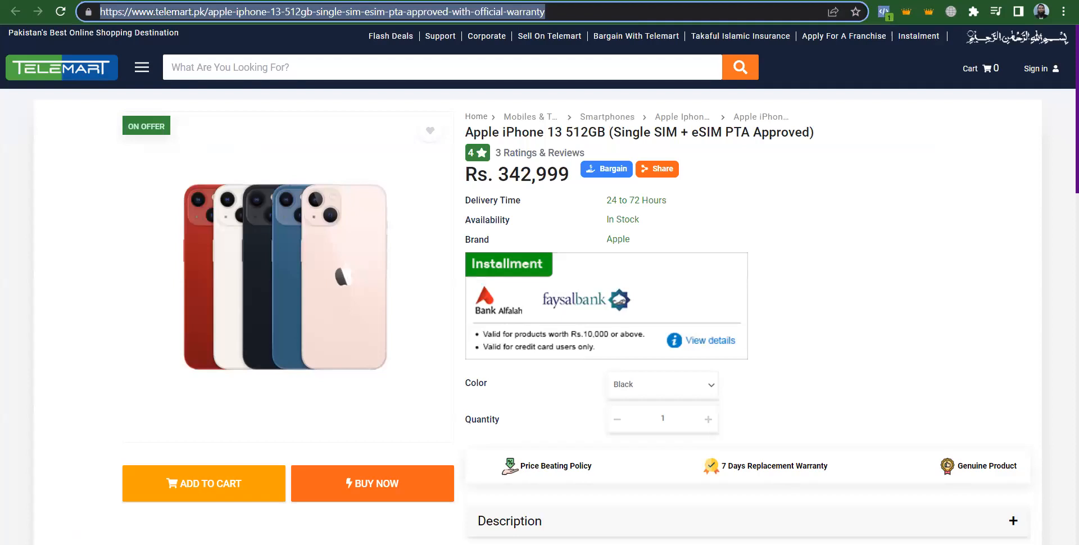
pyautogui.click(866, 225)
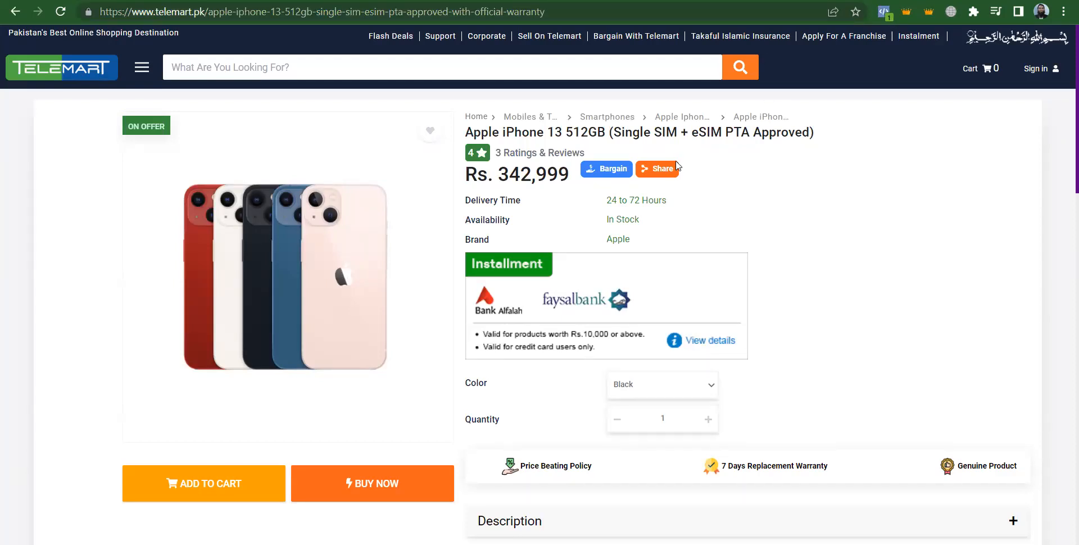
pyautogui.click(510, 12)
pyautogui.click(509, 2)
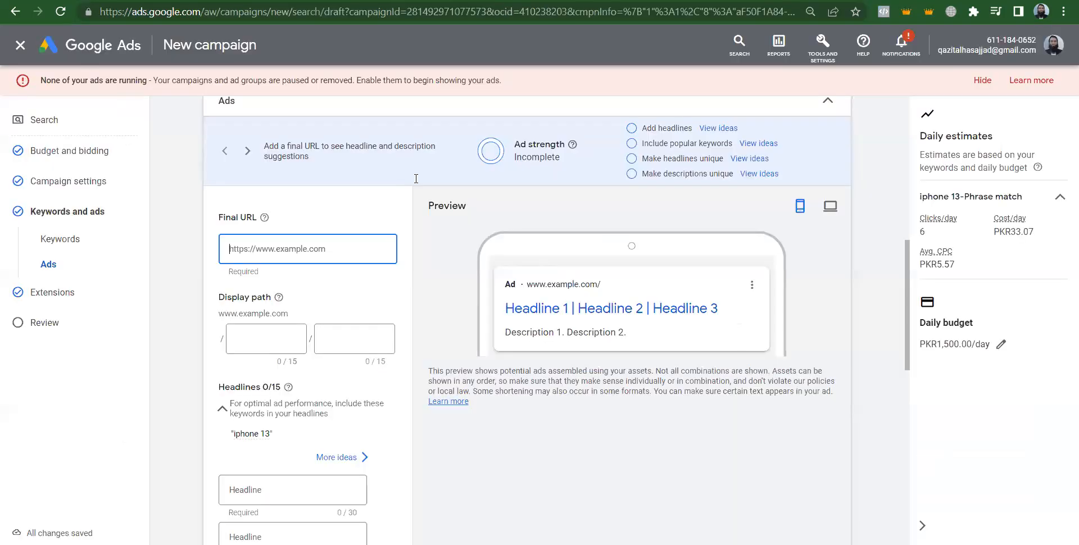
pyautogui.hotkey('ctrl', 'v')
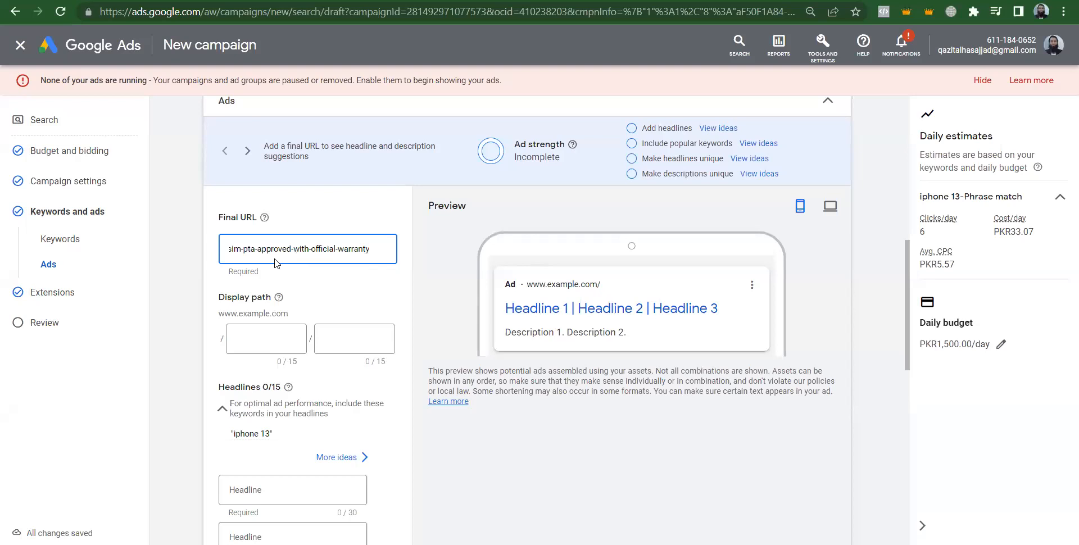
# Set the first part of the ad's display path to iphone-13
pyautogui.click(269, 342)
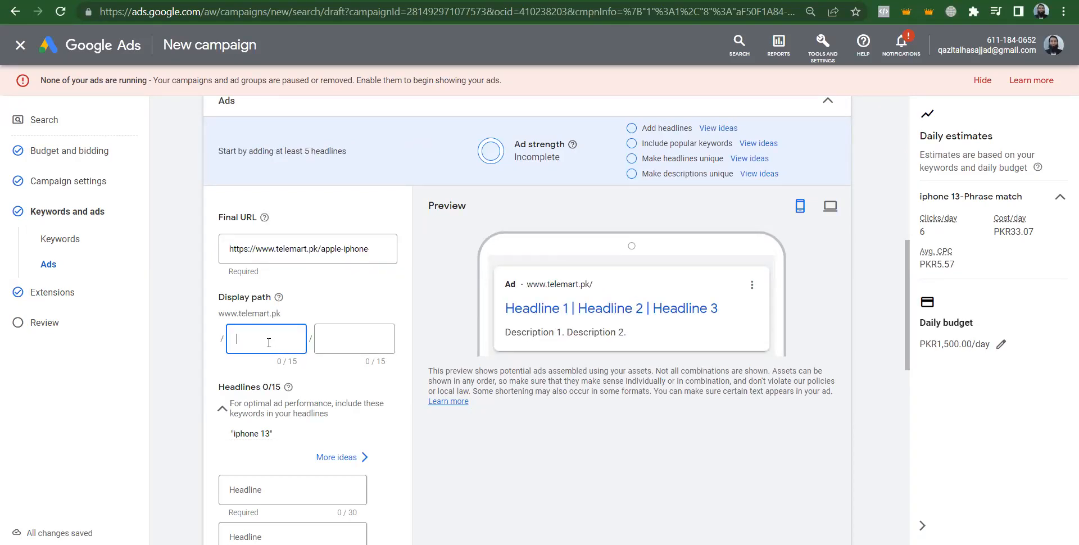
pyautogui.write('iphone-13')
pyautogui.click(364, 307)
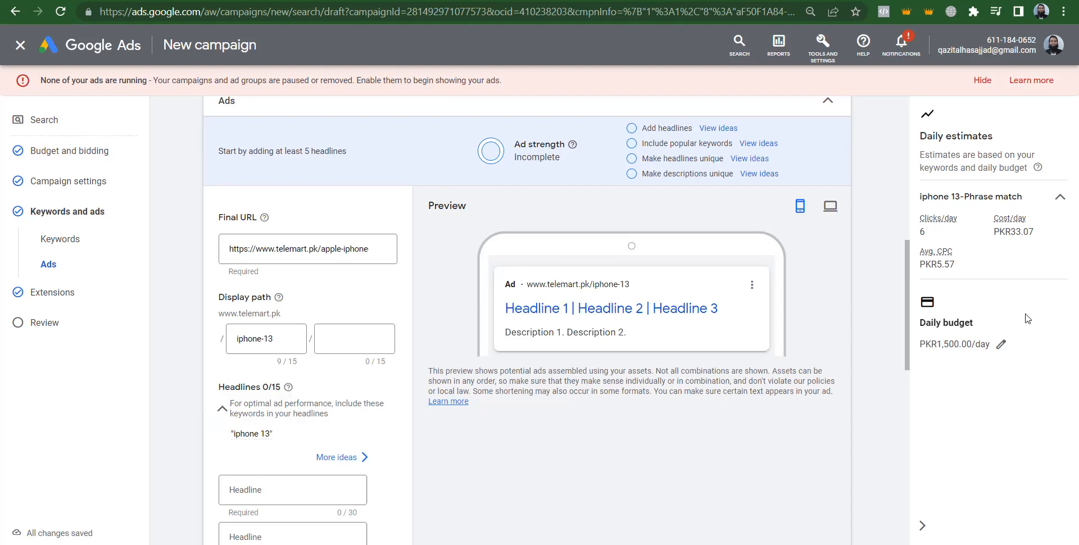
# Enter "Buy Apple iPhone 13" as the ad's first headline
pyautogui.moveTo(911, 281); pyautogui.dragTo(921, 349)
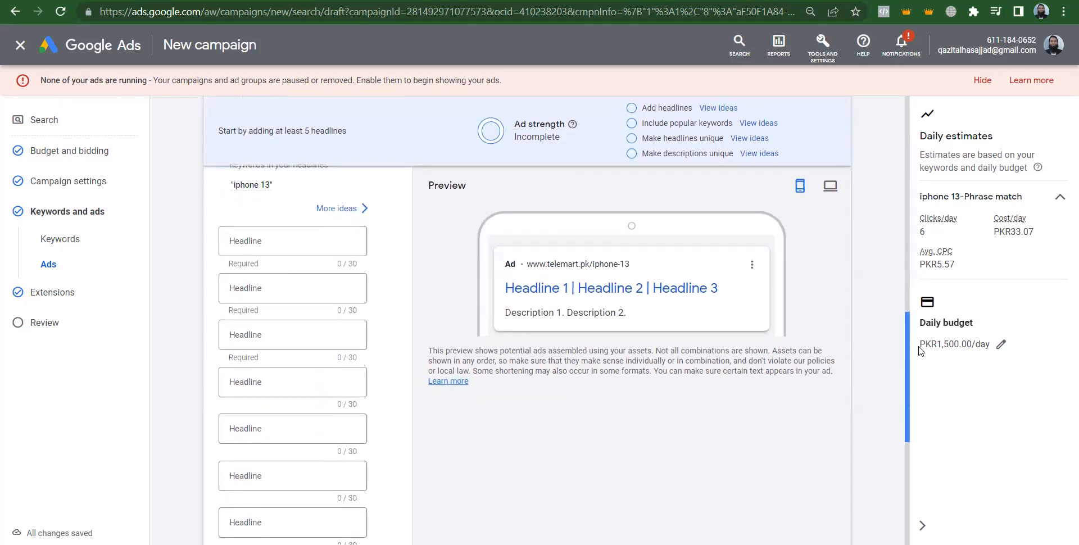
pyautogui.click(284, 239)
pyautogui.write('Buy Apple iPhone 13')
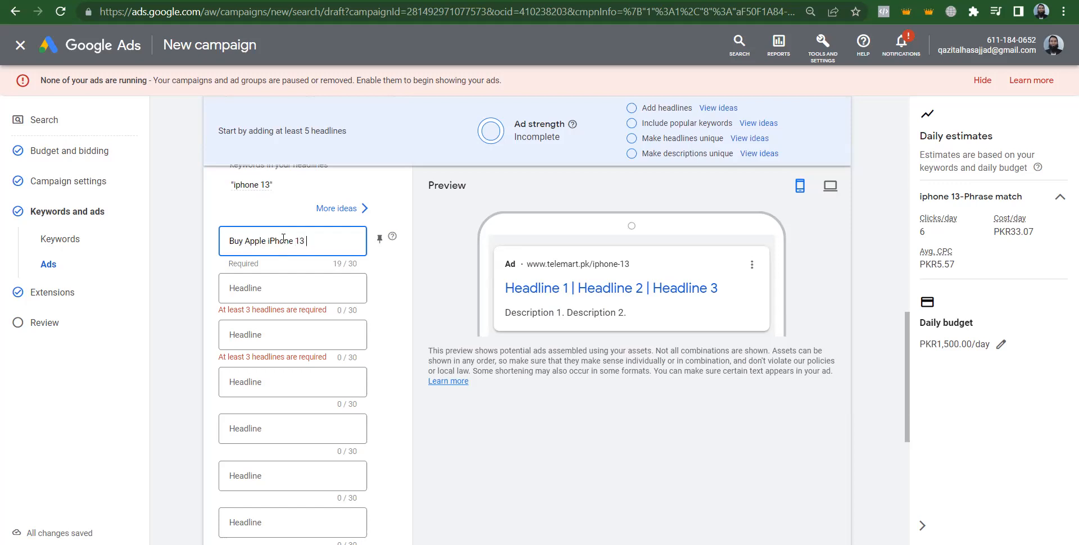
pyautogui.write(' | Lowest')
pyautogui.press('BackSpace')
pyautogui.press('BackSpace')
pyautogui.press('BackSpace')
pyautogui.press('BackSpace')
pyautogui.write('at Discount')
pyautogui.press('BackSpace')
pyautogui.press('BackSpace')
pyautogui.press('BackSpace')
pyautogui.press('BackSpace')
pyautogui.press('BackSpace')
pyautogui.press('BackSpace')
pyautogui.press('BackSpace')
pyautogui.press('BackSpace')
# Reuse "Apple iPhone 13" from the first headline to make the second headline "Apple iPhone 13 on Discounts", correcting its spelling
pyautogui.moveTo(246, 240); pyautogui.dragTo(345, 240)
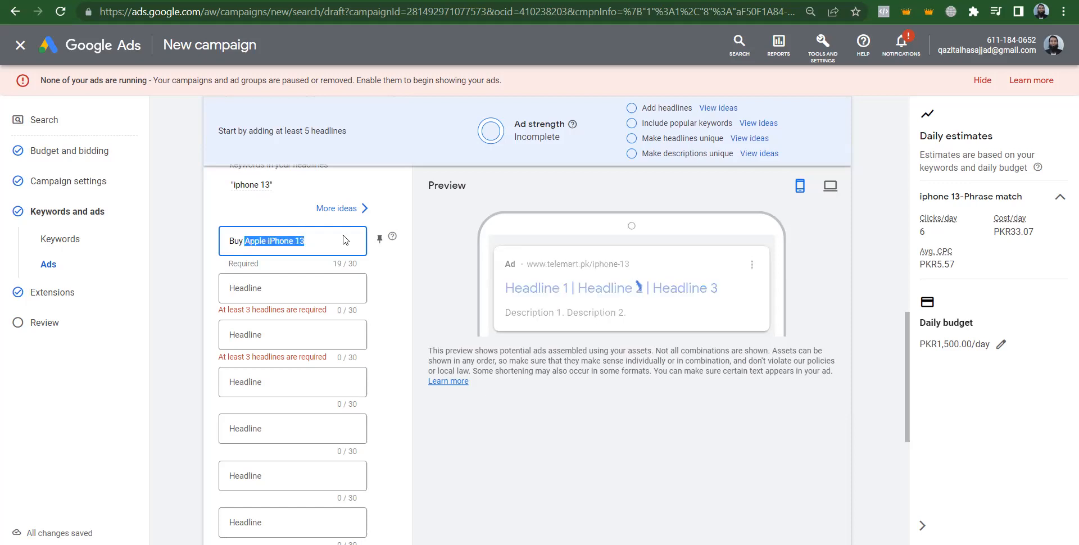
pyautogui.hotkey('ctrl', 'c')
pyautogui.click(251, 288)
pyautogui.hotkey('ctrl', 'v')
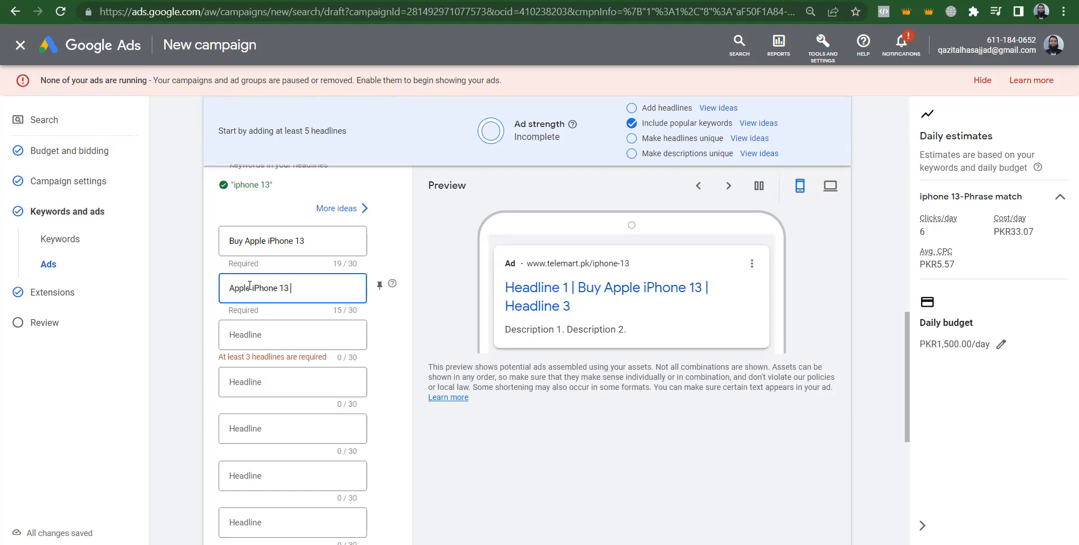
pyautogui.write('on D')
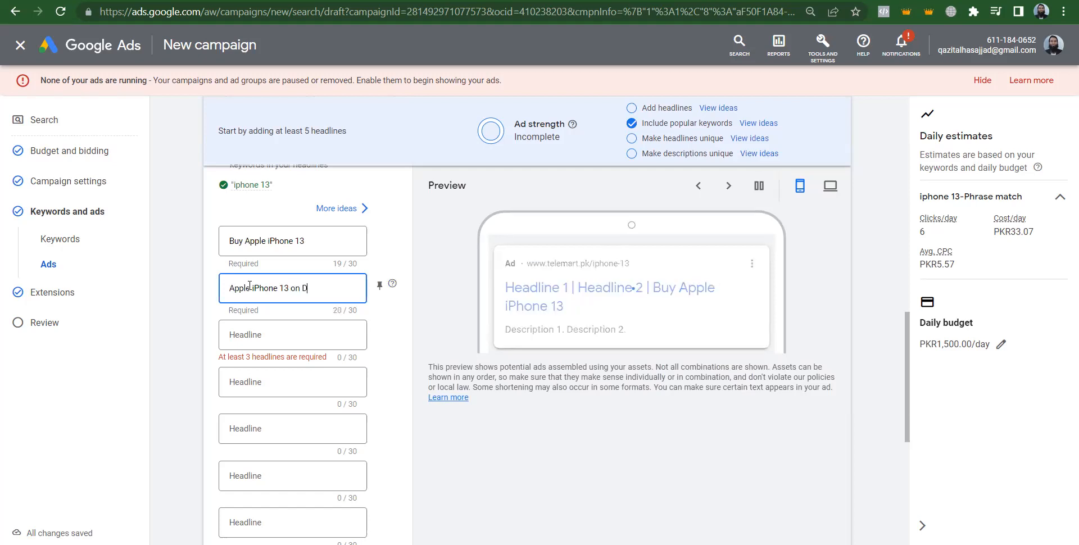
pyautogui.write('Iscounts')
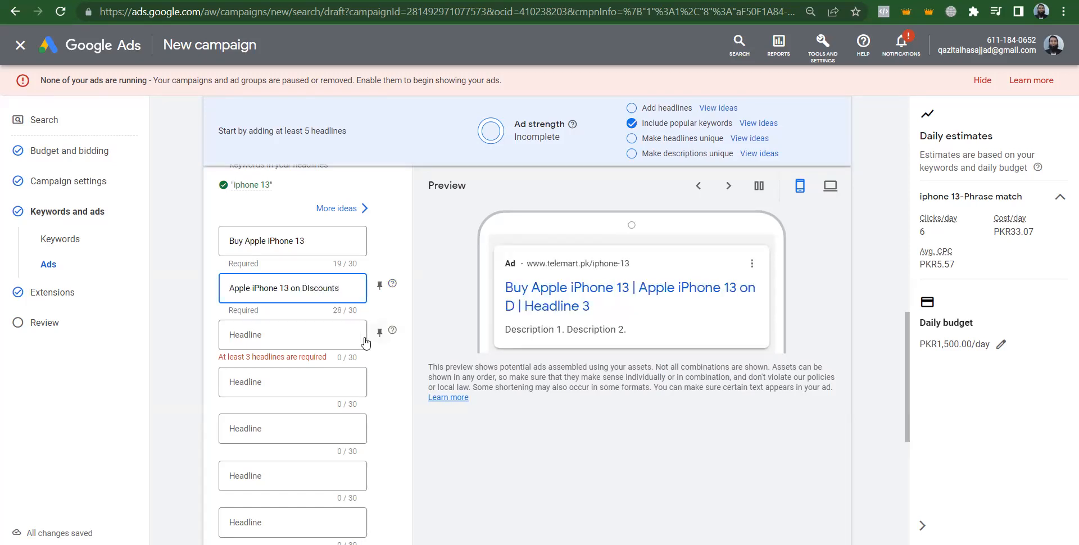
pyautogui.rightClick(313, 288)
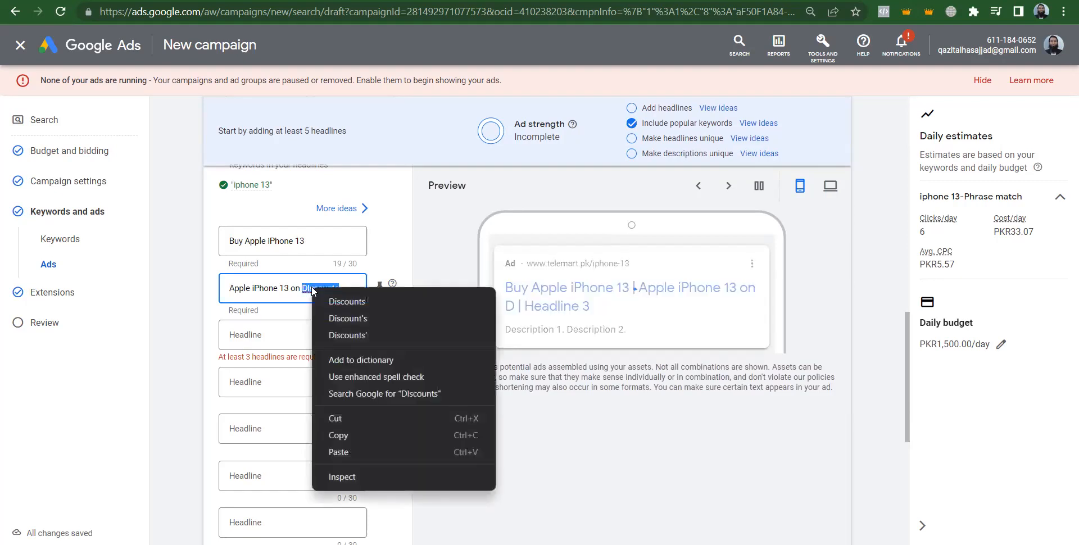
pyautogui.click(338, 297)
# Enter "Apple iPhone 13 10% Off" as the ad's third headline
pyautogui.click(231, 335)
pyautogui.hotkey('ctrl', 'v')
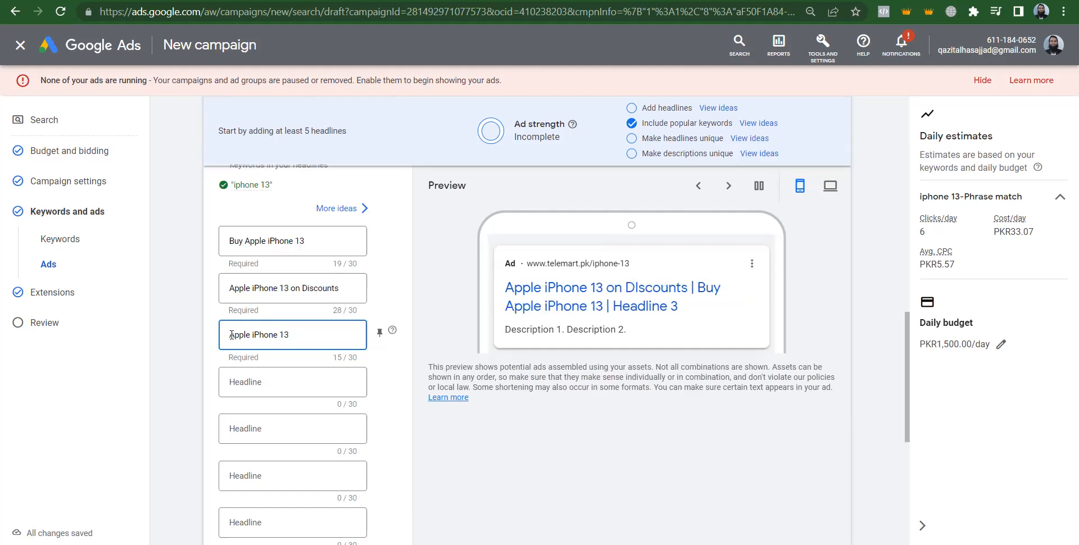
pyautogui.write('10')
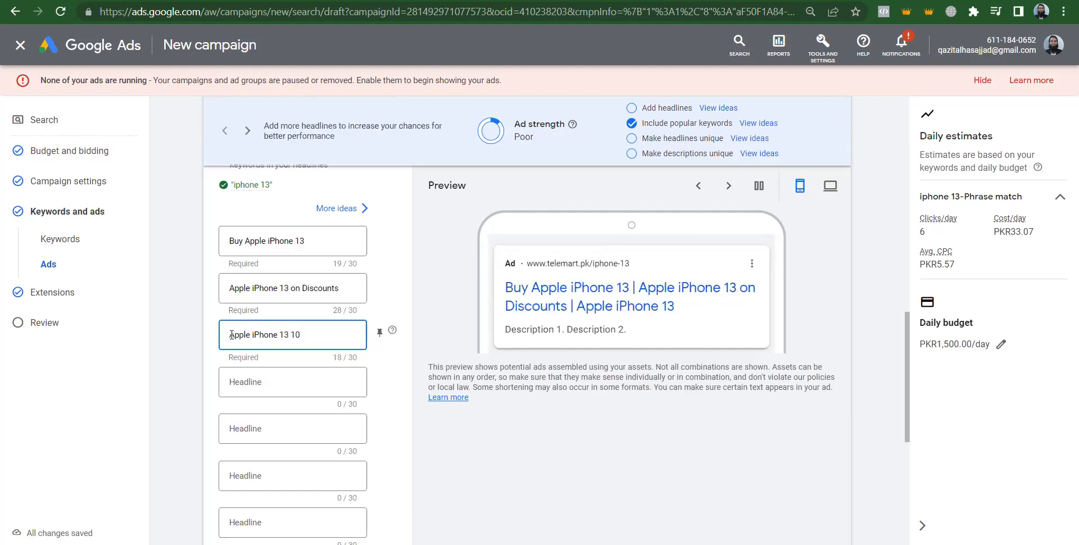
pyautogui.write('% Of')
pyautogui.click(331, 238)
pyautogui.hotkey('ctrl', 'shift', 'Left')
pyautogui.hotkey('ctrl', 'shift', 'Left')
pyautogui.hotkey('ctrl', 'shift', 'Left')
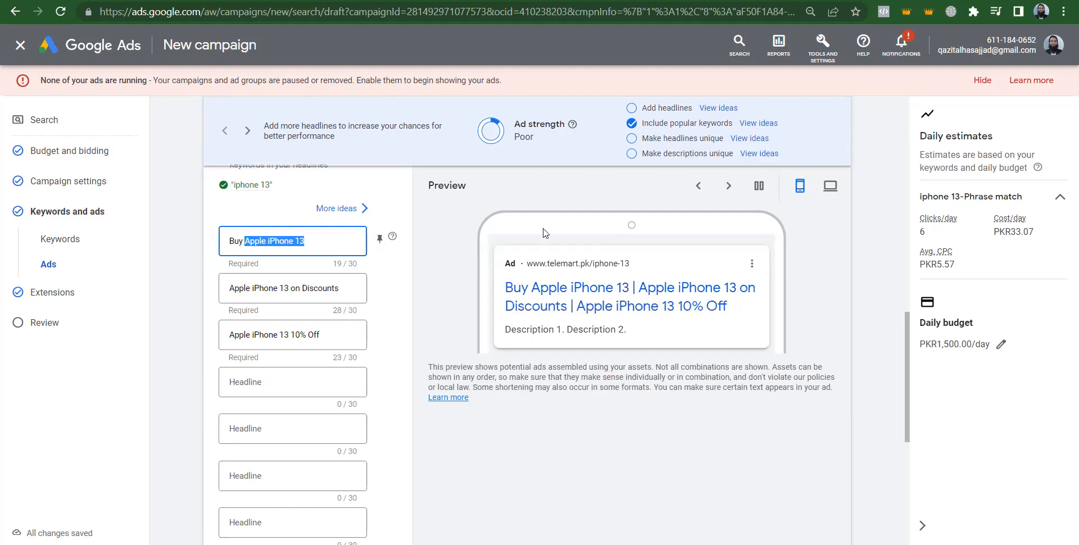
pyautogui.moveTo(903, 299); pyautogui.dragTo(912, 347)
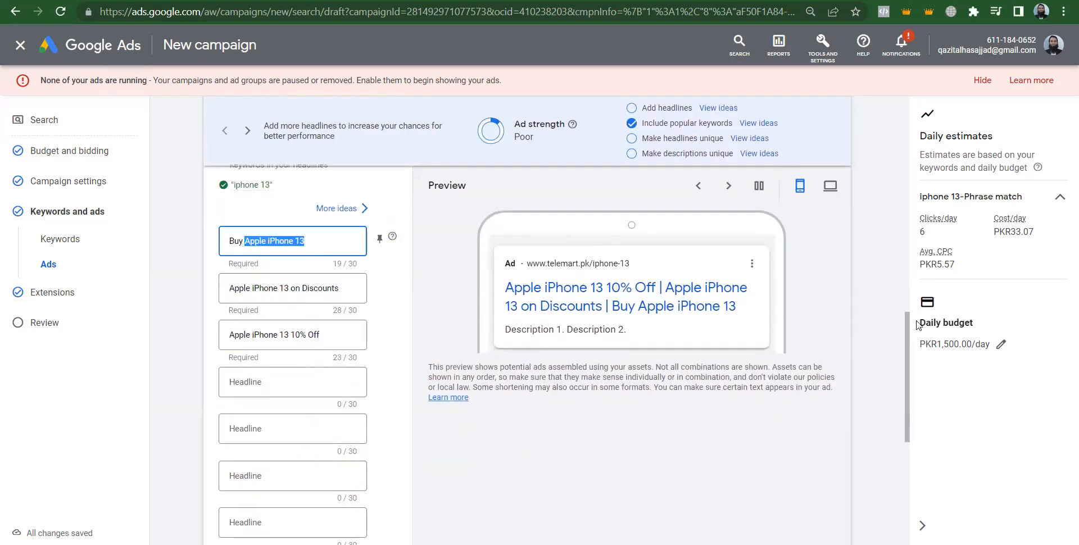
pyautogui.click(318, 242)
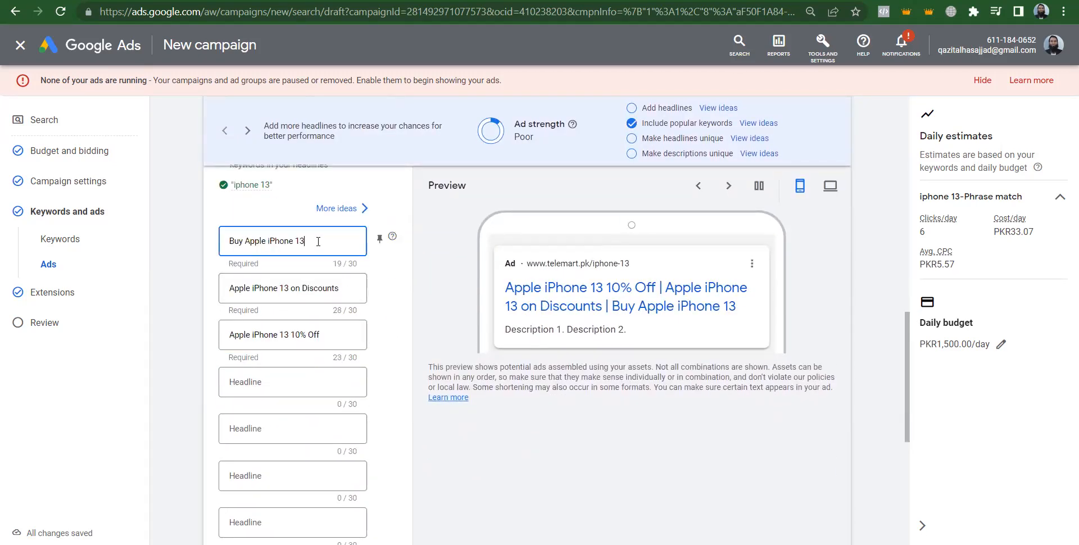
pyautogui.click(336, 288)
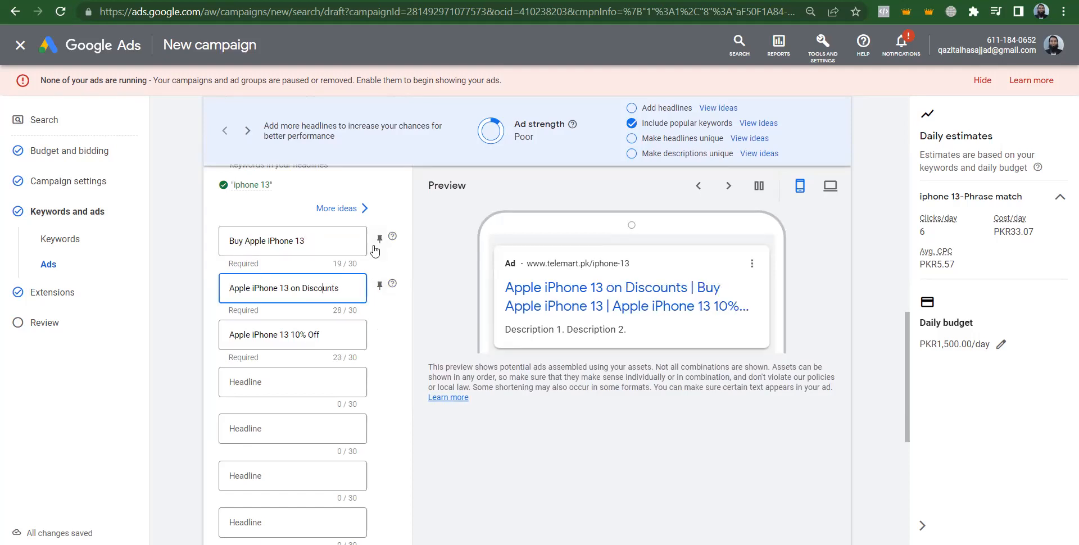
# Pin the first three headlines so that each shows only in position 1
pyautogui.click(380, 240)
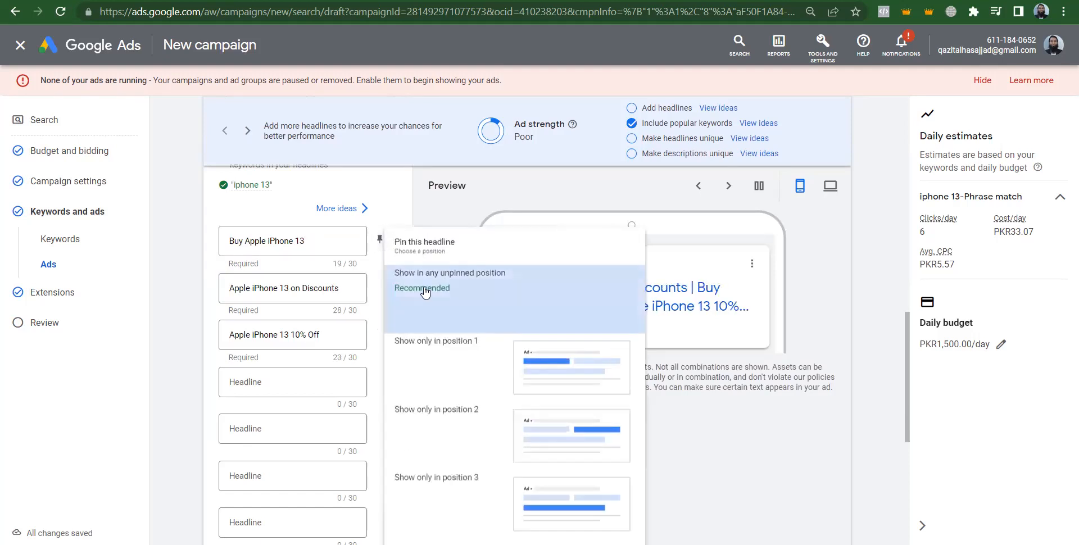
pyautogui.click(442, 375)
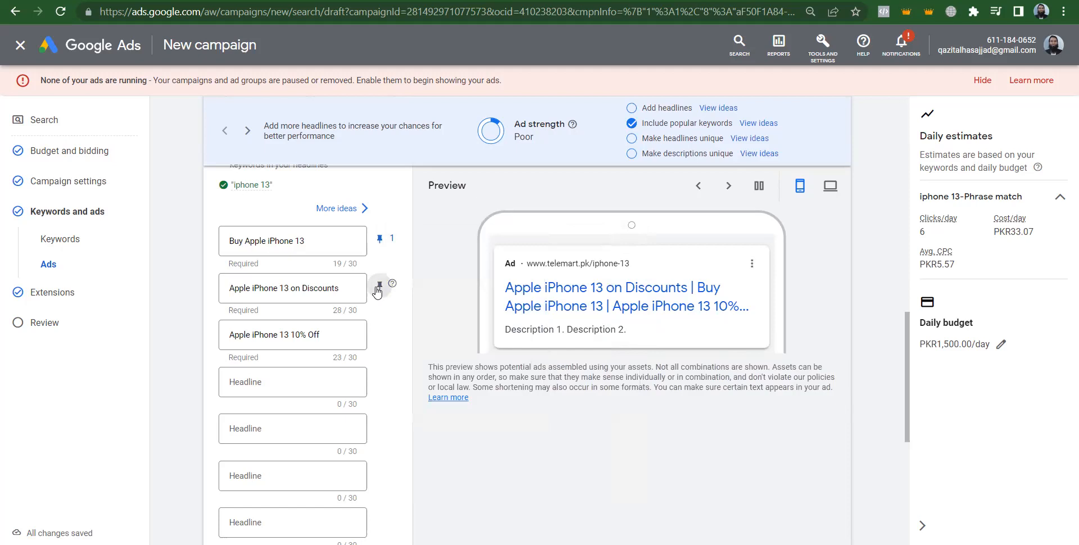
pyautogui.click(378, 287)
pyautogui.click(416, 276)
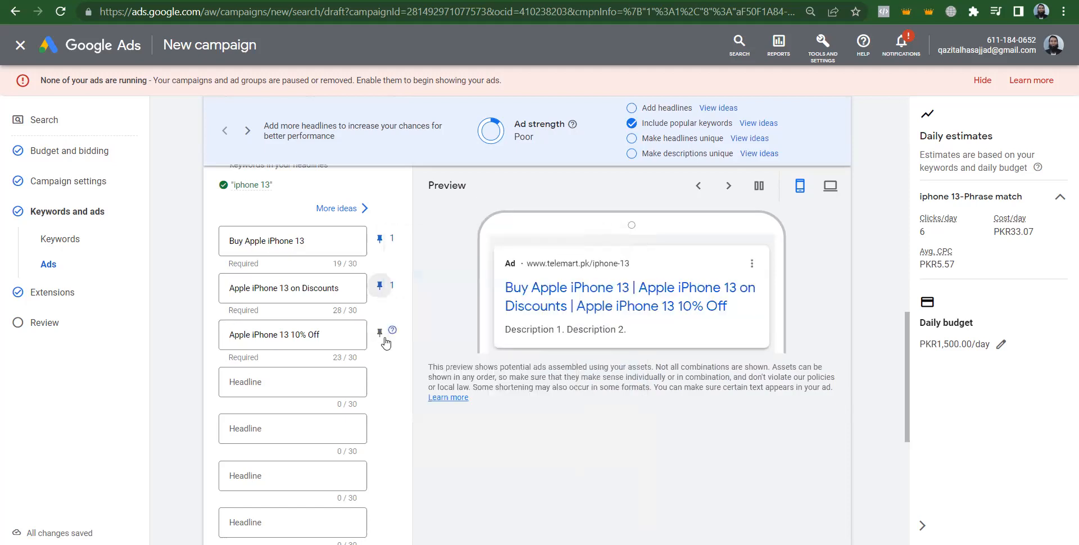
pyautogui.click(380, 333)
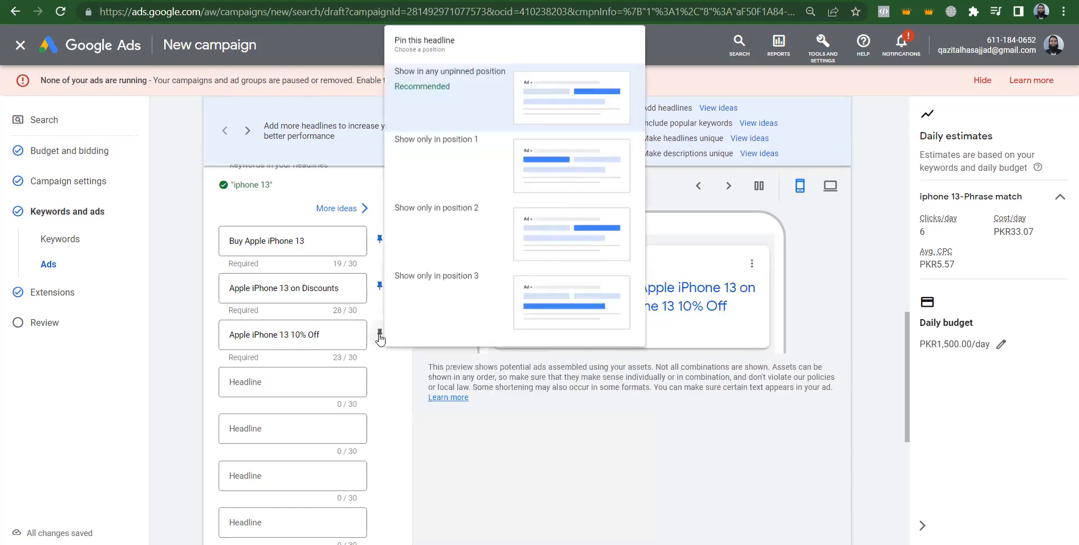
pyautogui.click(433, 155)
# Enter "1 Year Official Warranty" as the fourth headline and "PTA Approved" as the fifth headline
pyautogui.click(271, 384)
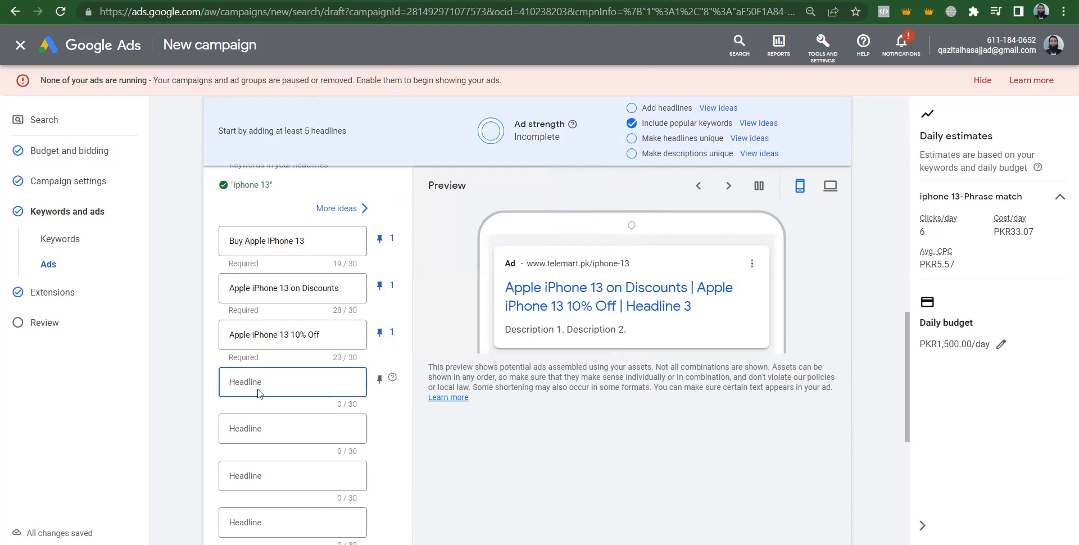
pyautogui.write('1 Ye')
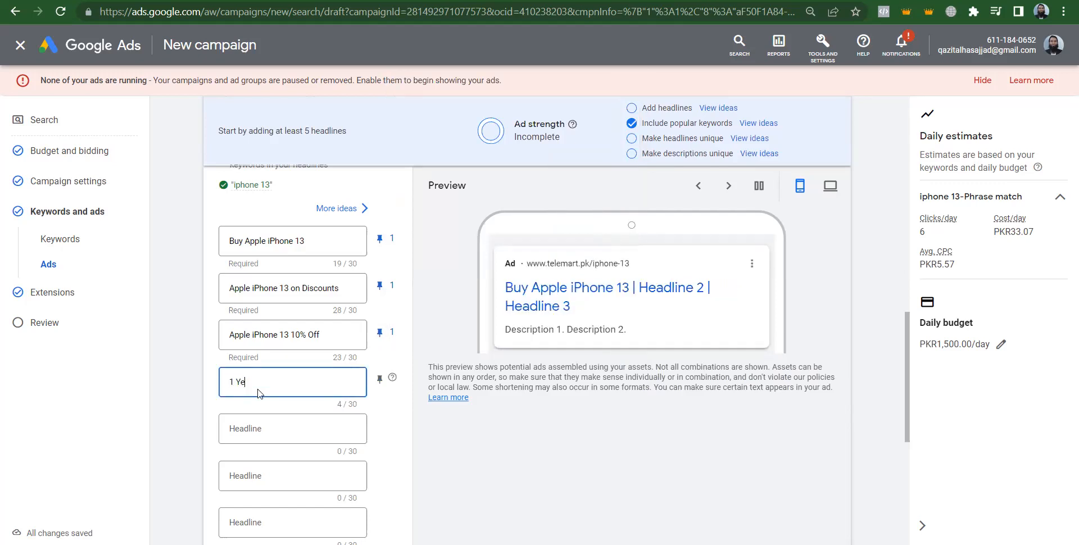
pyautogui.write('ar Official Warranty')
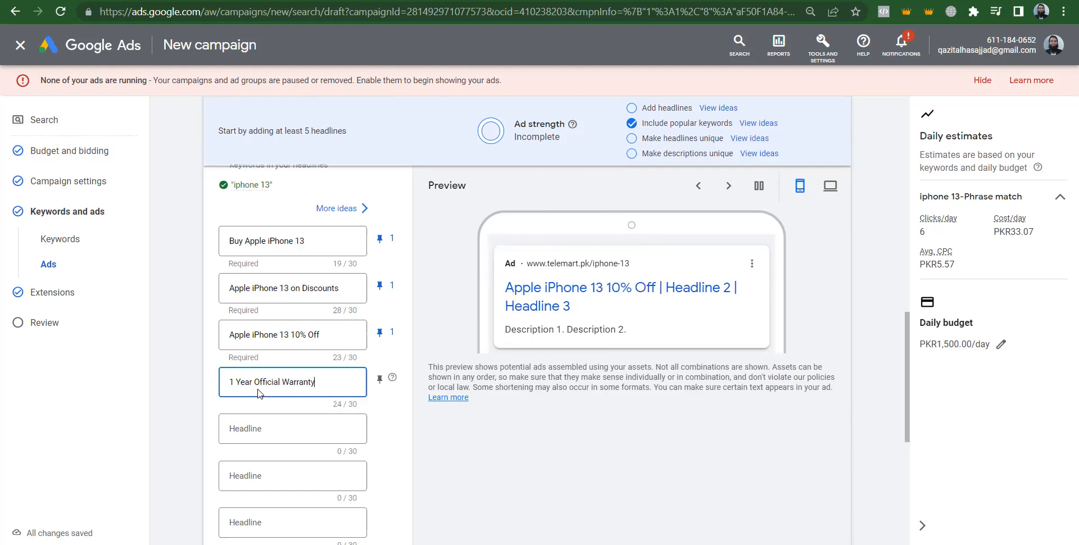
pyautogui.click(236, 441)
pyautogui.write('PTA APp')
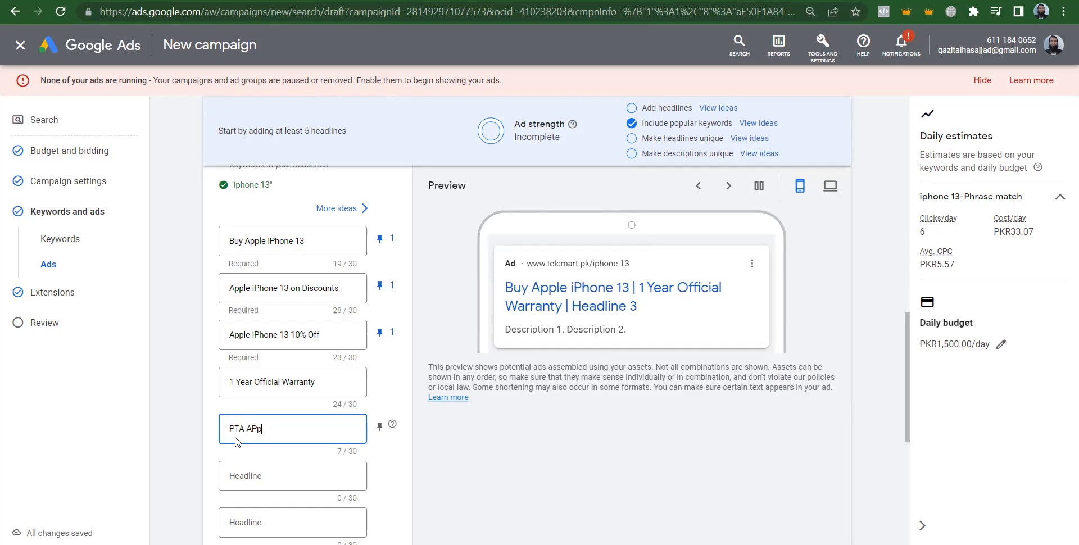
pyautogui.press('BackSpace')
pyautogui.press('BackSpace')
pyautogui.write('pproved')
# Pin the "1 Year Official Warranty" and "PTA Approved" headlines to position 2
pyautogui.click(377, 380)
pyautogui.click(441, 258)
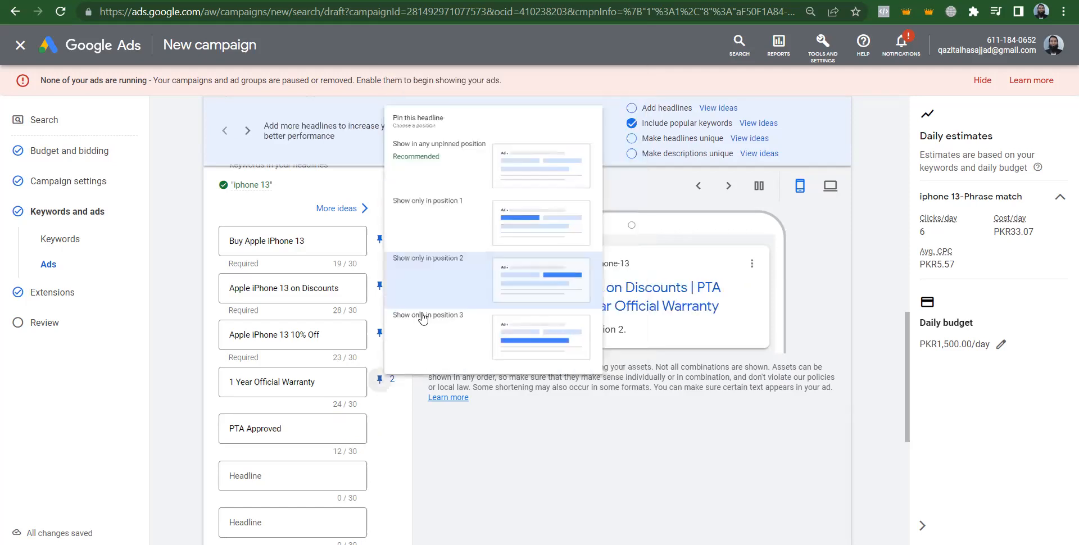
pyautogui.click(379, 428)
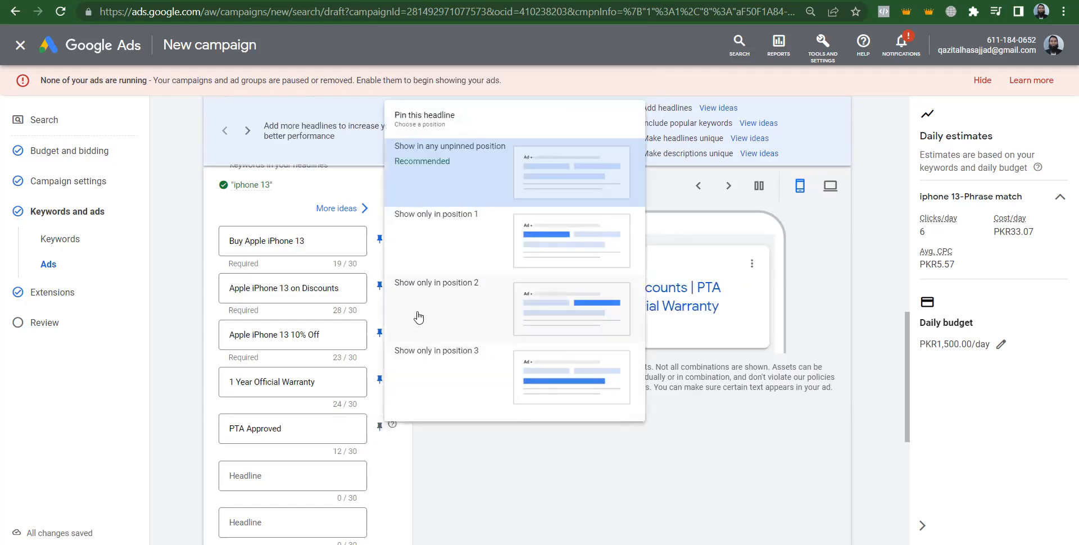
pyautogui.click(416, 281)
# Enter "Free Shipment Nationwide" as the ad's sixth headline
pyautogui.click(283, 473)
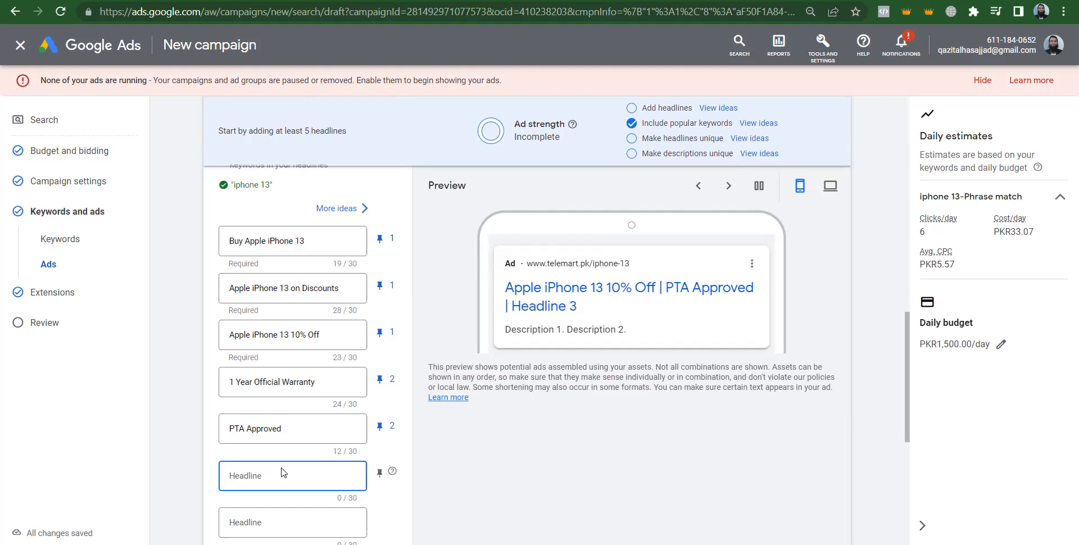
pyautogui.write('Free SHipment N')
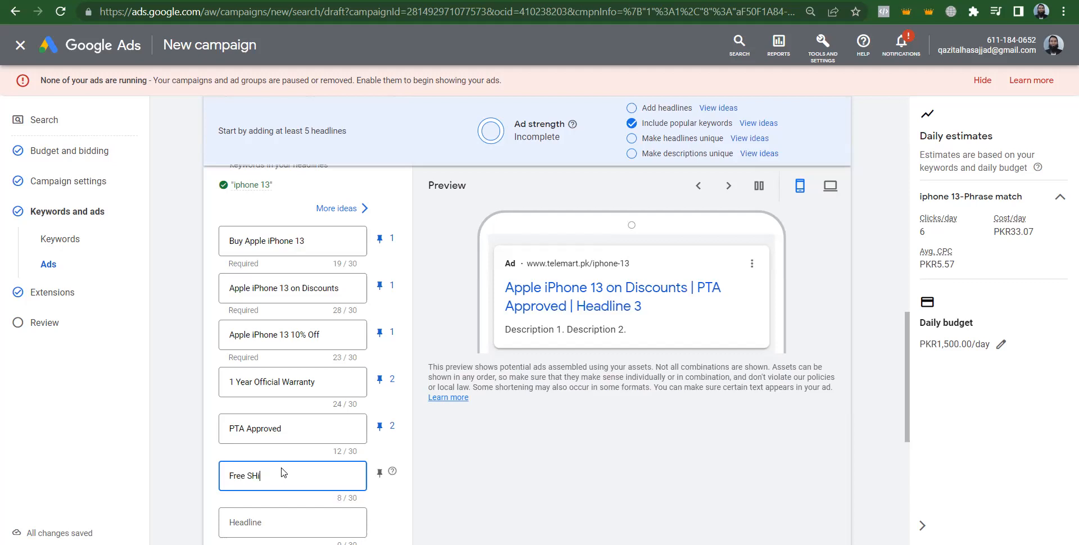
pyautogui.press('BackSpace')
pyautogui.press('BackSpace')
pyautogui.press('BackSpace')
pyautogui.press('BackSpace')
pyautogui.press('BackSpace')
pyautogui.press('BackSpace')
pyautogui.press('BackSpace')
pyautogui.press('BackSpace')
pyautogui.press('BackSpace')
pyautogui.write('hipment Nationwid')
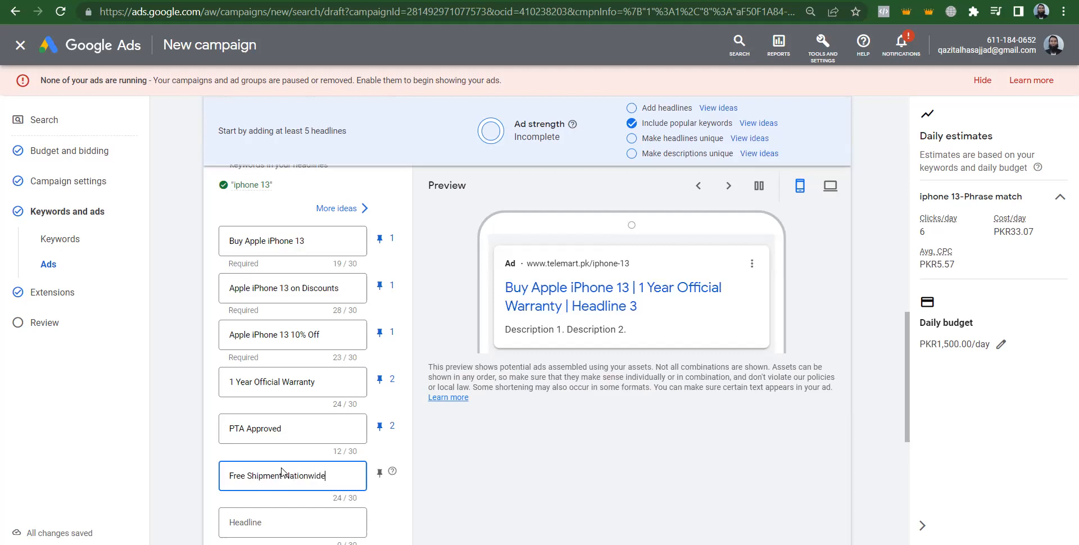
pyautogui.write('e')
pyautogui.click(641, 439)
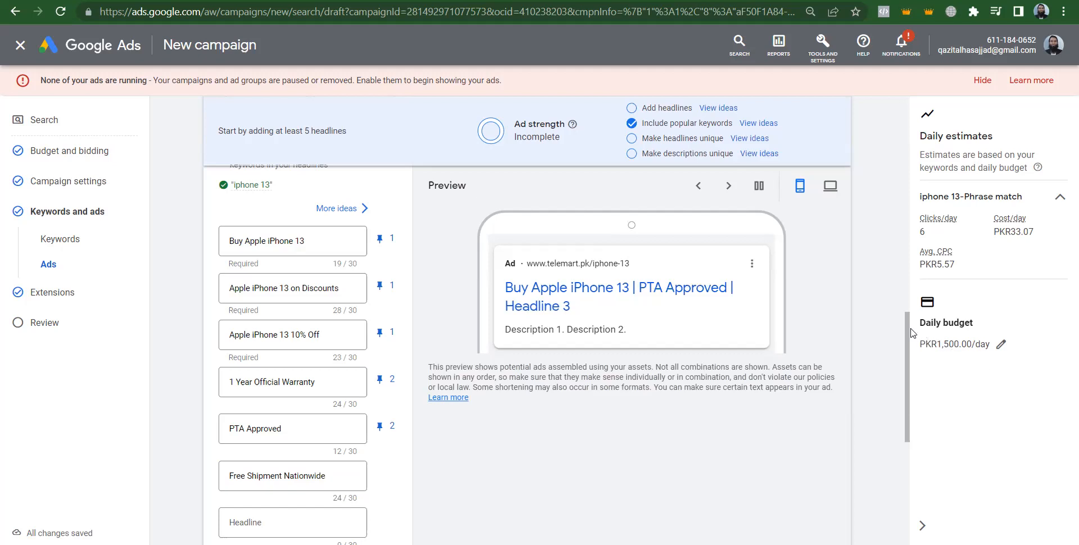
# Enter "Buy Apple iphone 13 at discounted rates, PTA Approved." as the ad's first description
pyautogui.moveTo(911, 332); pyautogui.dragTo(927, 446)
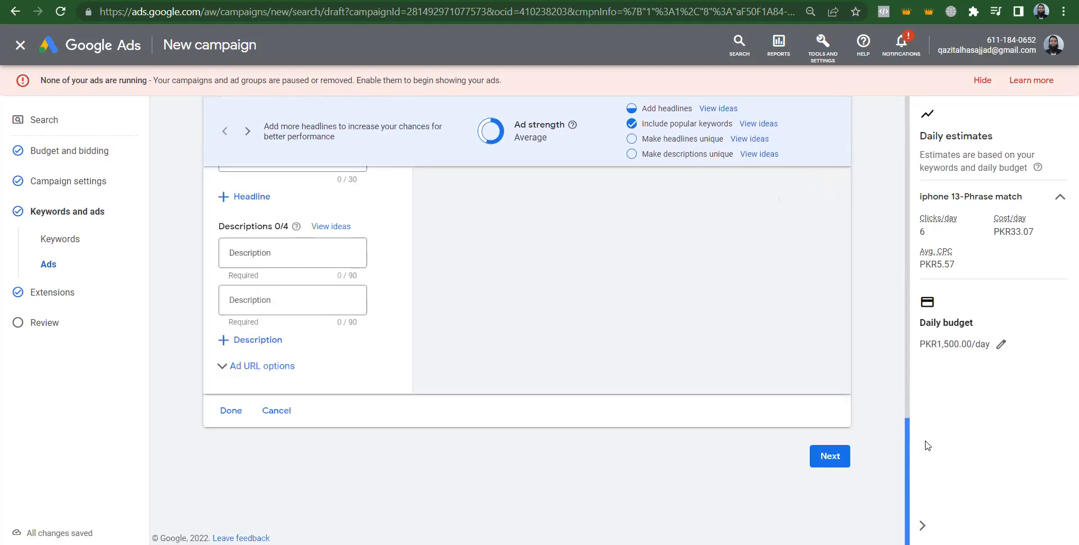
pyautogui.click(302, 251)
pyautogui.write('B')
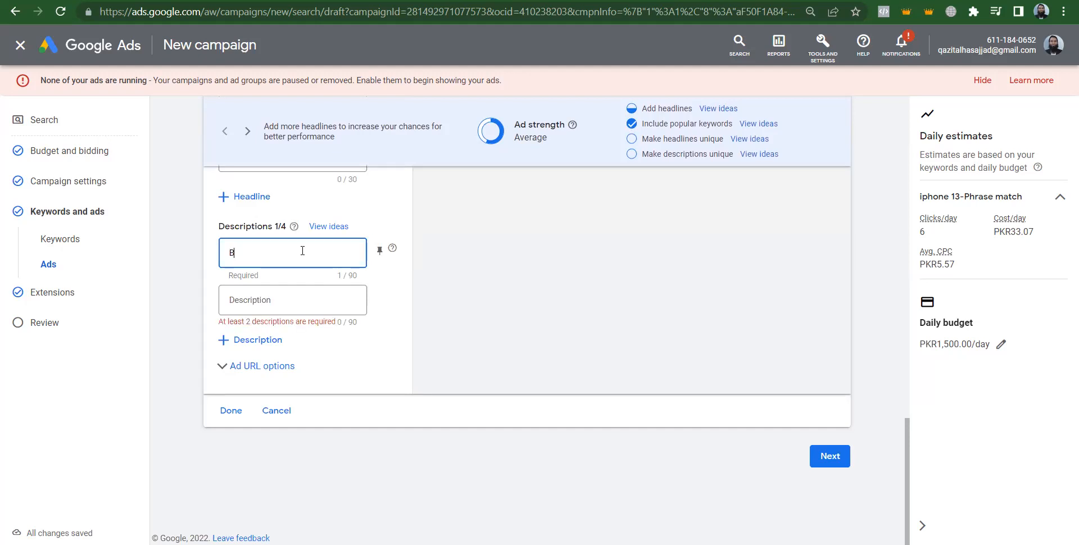
pyautogui.write('Uuy Apple iphone 13 at discounted rates')
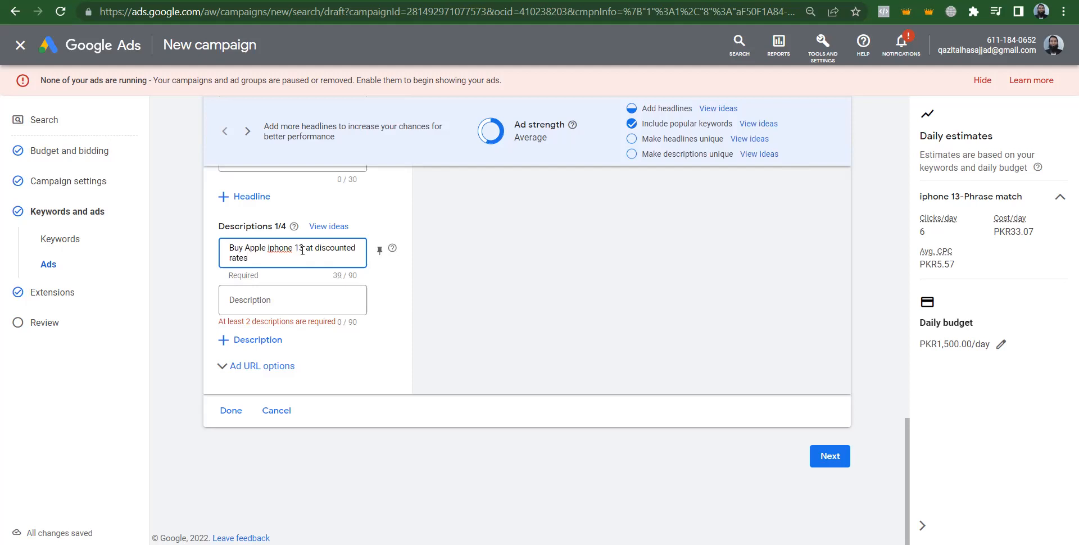
pyautogui.write(', PTA Approved.')
pyautogui.hotkey('ctrl', 'a')
# Enter "Sale on Apple iphone 13 is now live, shop now." as the second description and finish the ad
pyautogui.click(244, 300)
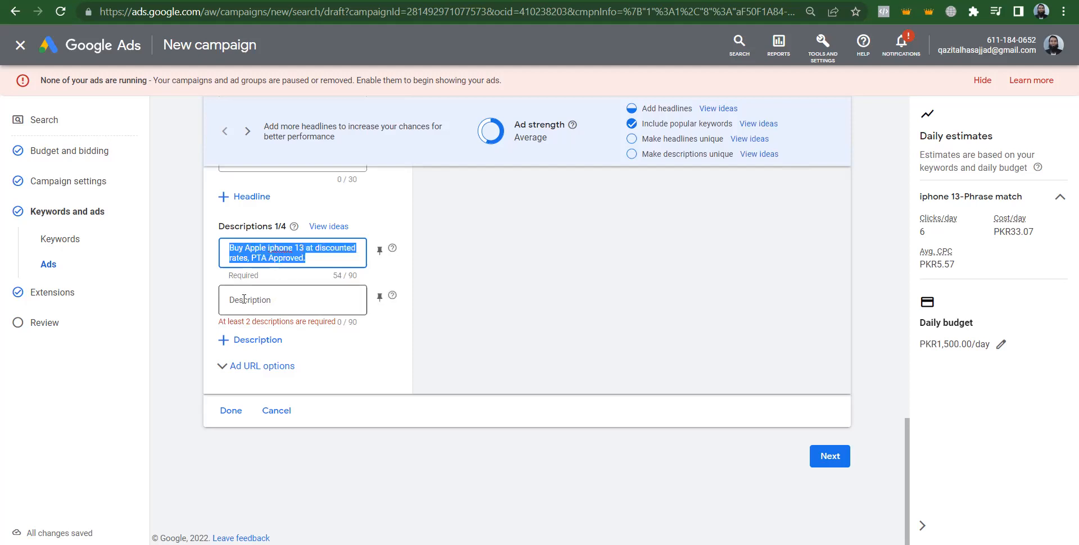
pyautogui.write('s')
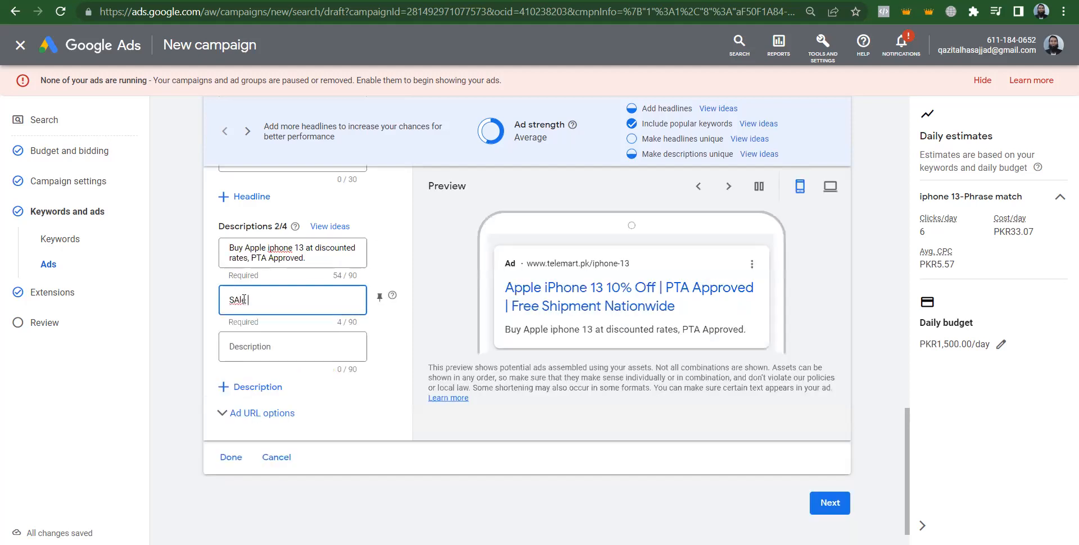
pyautogui.press('BackSpace')
pyautogui.write('S')
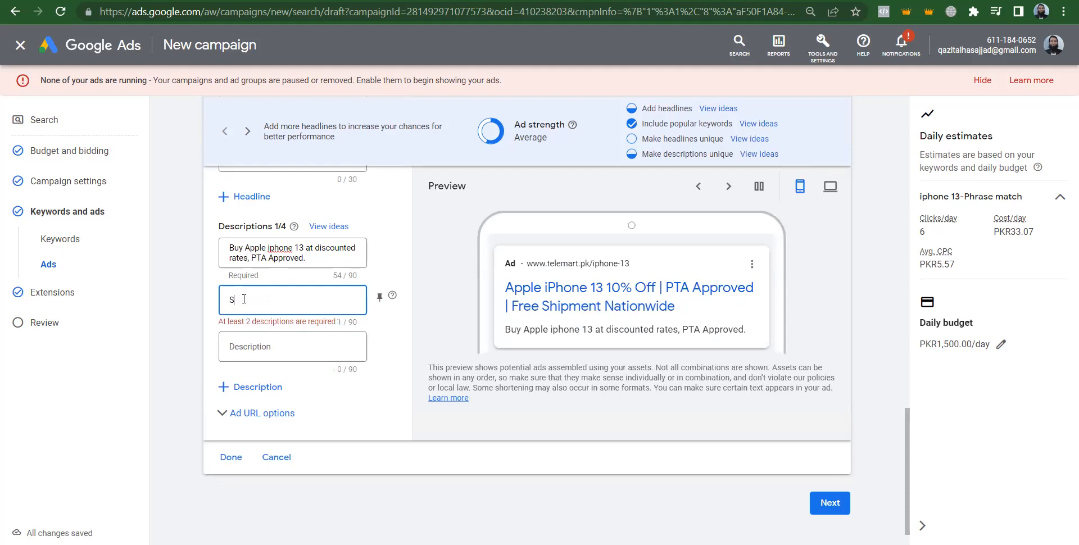
pyautogui.write('ale on App')
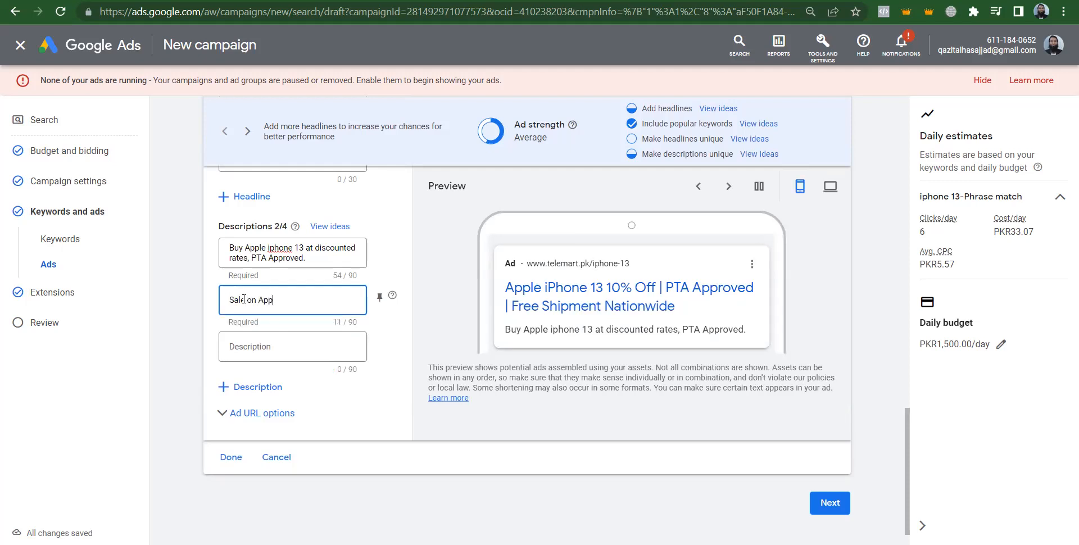
pyautogui.write('le iphone')
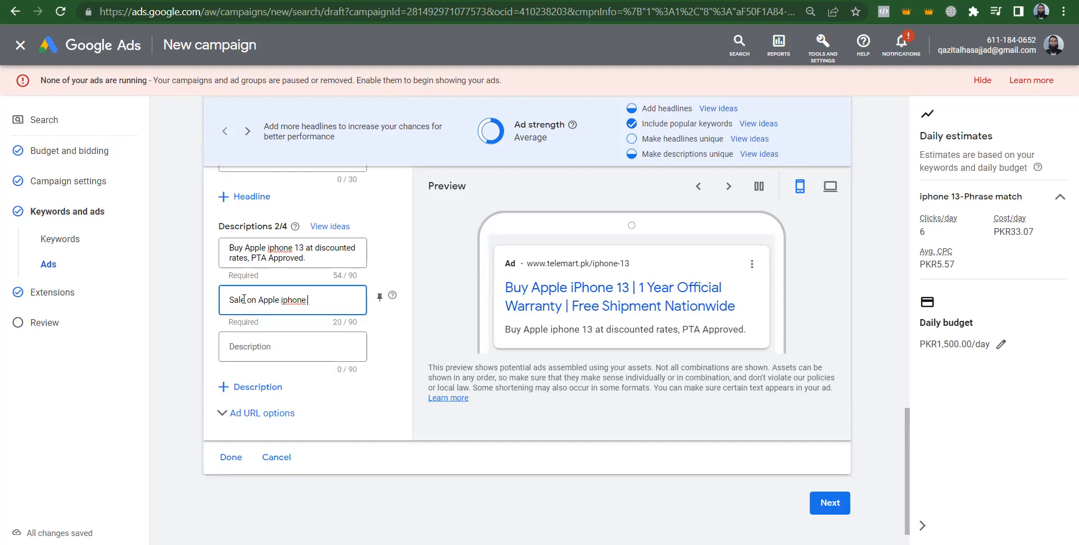
pyautogui.write(' 13 is now liv')
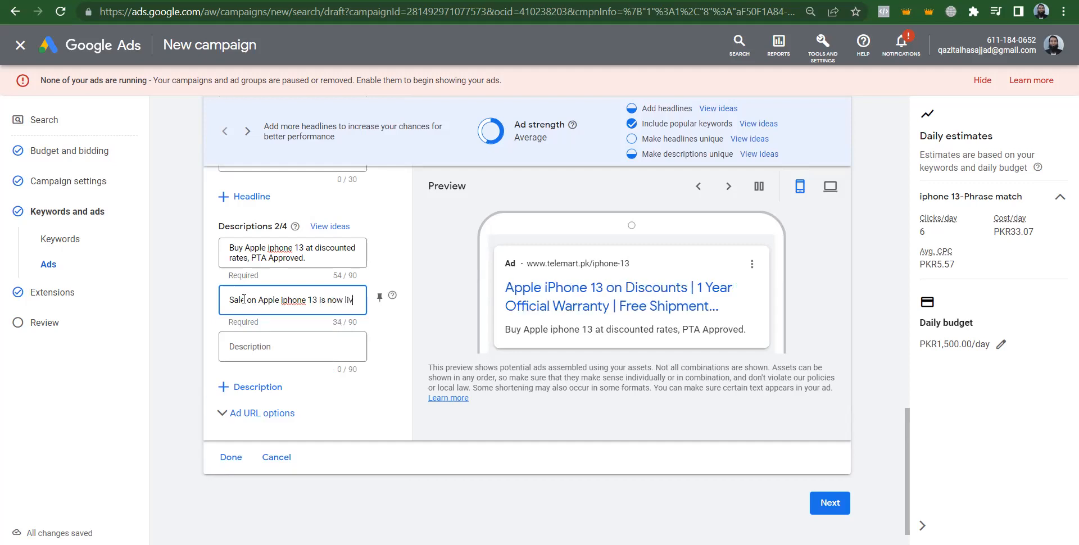
pyautogui.write('e, shop now.')
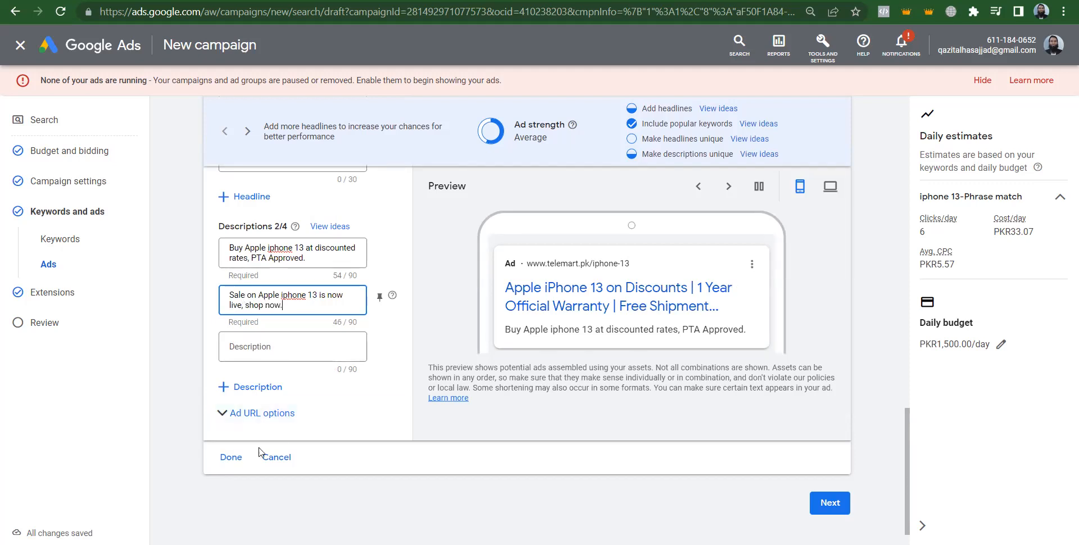
pyautogui.click(232, 458)
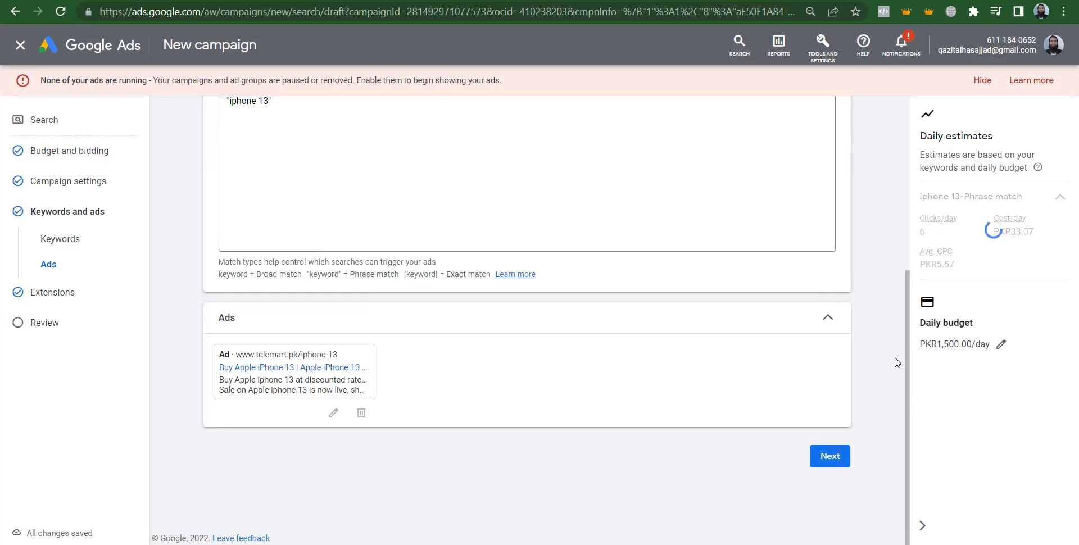
# Continue from keywords and ads to the campaign's extensions
pyautogui.moveTo(910, 286); pyautogui.dragTo(901, 196)
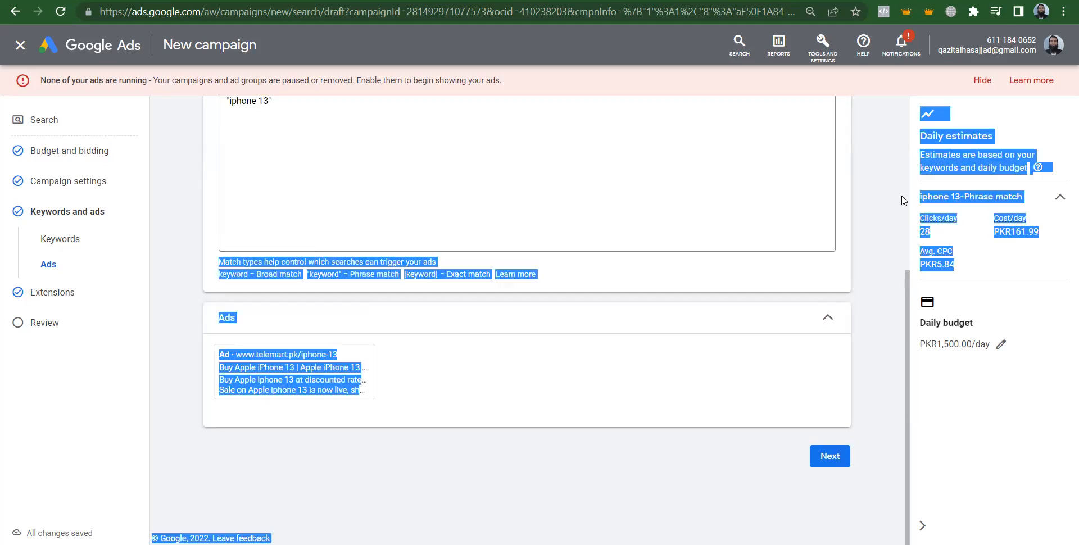
pyautogui.click(901, 196)
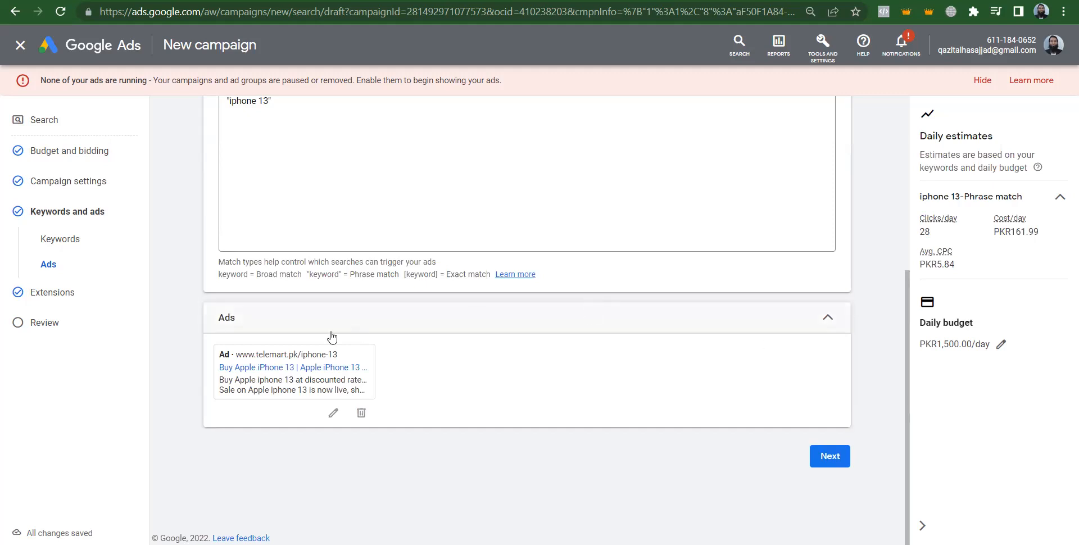
pyautogui.click(835, 461)
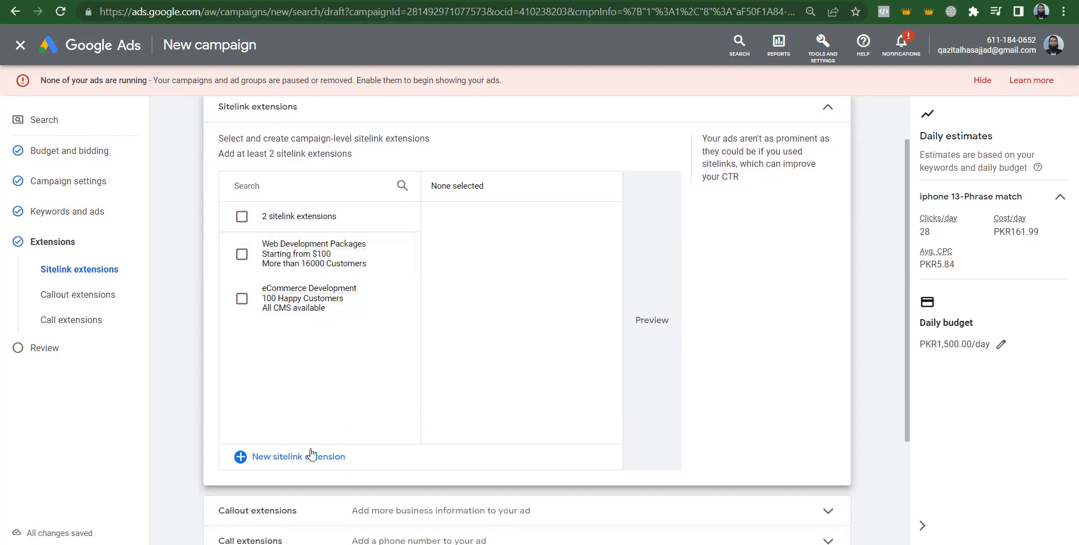
# Start new sitelink extensions and set the text of Sitelink 1 to "iPhone 13 128 GB"
pyautogui.click(282, 458)
pyautogui.click(323, 244)
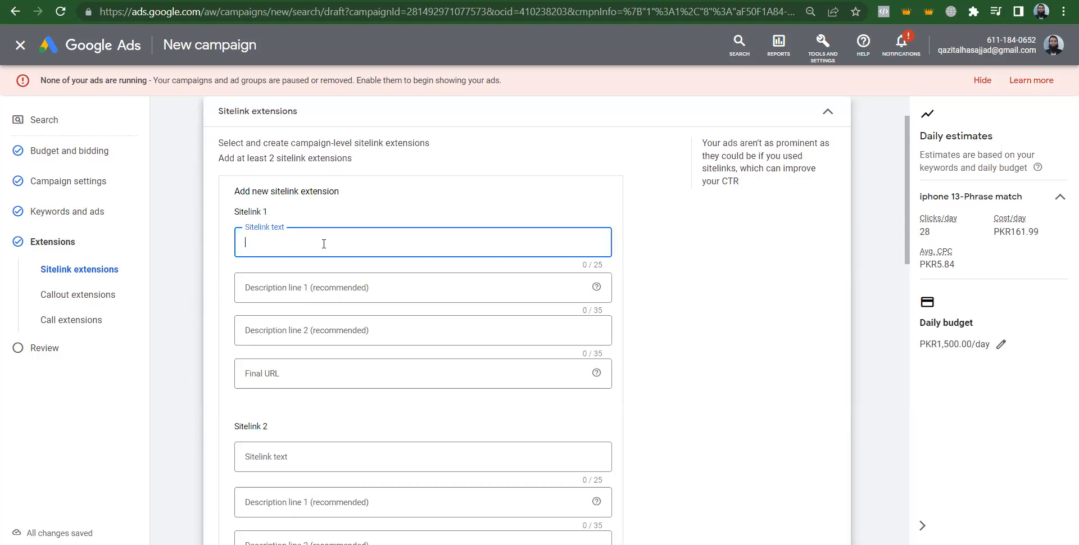
pyautogui.write('iPhone 13')
pyautogui.write('128 GB')
# Copy the URL of Telemart's Apple iPhone 13 512GB product page into the final URL of Sitelink 1
pyautogui.hotkey('ctrl', 'Tab')
pyautogui.click(707, 9)
pyautogui.hotkey('ctrl', 'c')
pyautogui.hotkey('ctrl', 'shift', 'Tab')
pyautogui.click(281, 372)
pyautogui.hotkey('ctrl', 'v')
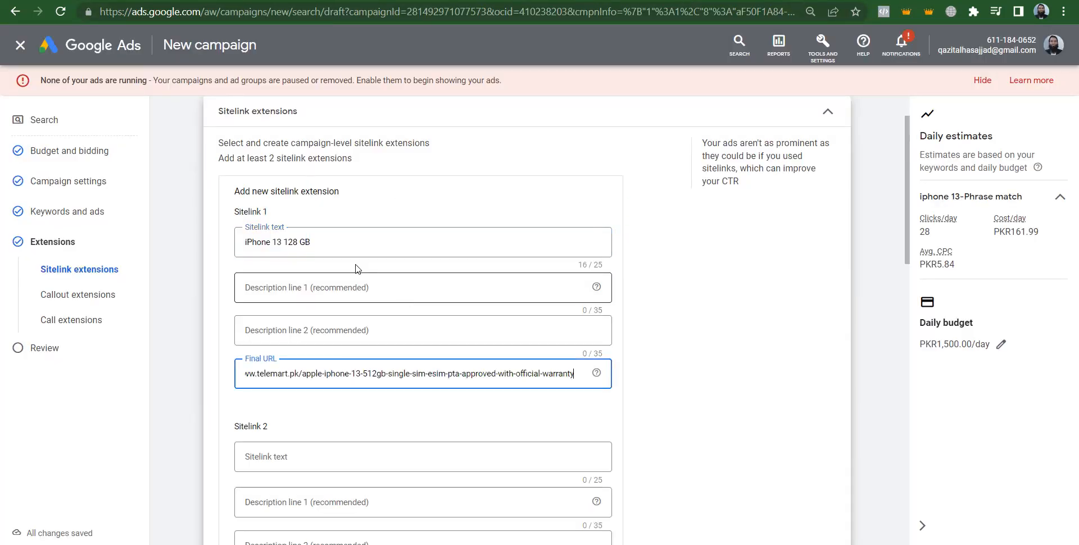
# Give Sitelink 1 the description lines "Buy Apple iPhone 13 128 GB" and "Shop Now"
pyautogui.tripleClick(328, 242)
pyautogui.click(235, 300)
pyautogui.write('Buy Appple')
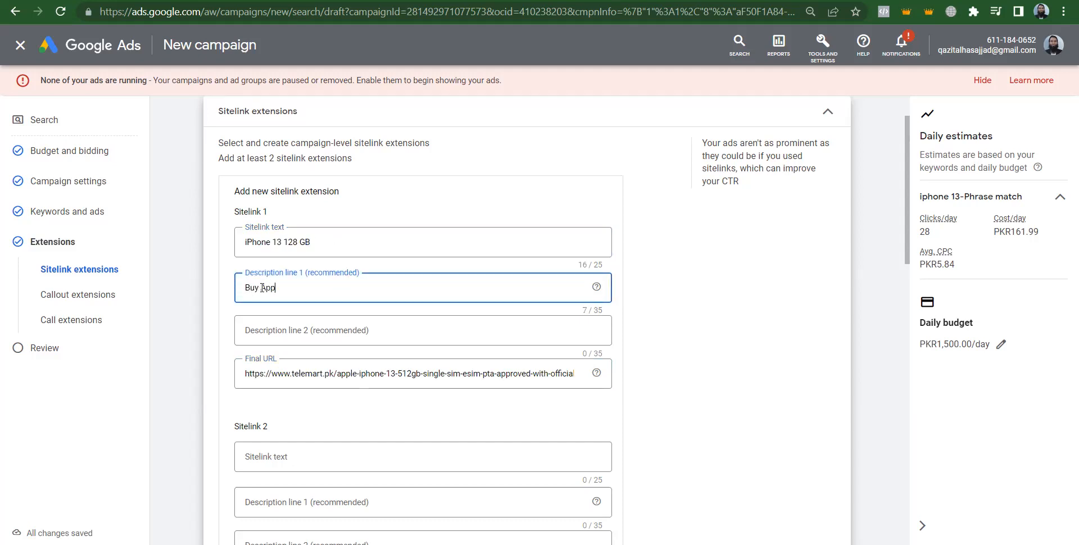
pyautogui.press('BackSpace')
pyautogui.press('BackSpace')
pyautogui.press('BackSpace')
pyautogui.write('le iPhone 13 128 GB')
pyautogui.click(298, 330)
pyautogui.write('Shop Now')
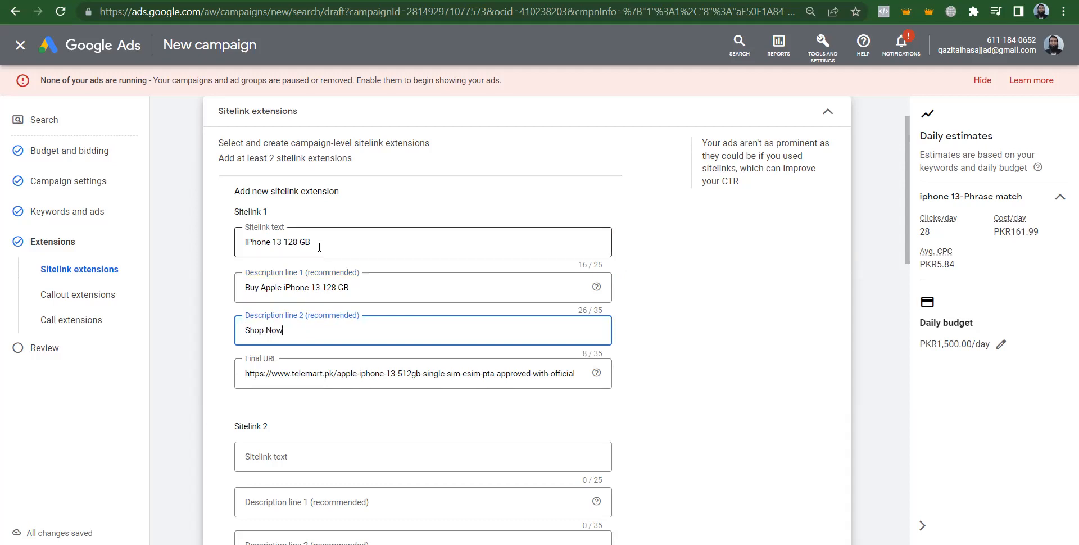
# Reuse the text of Sitelink 1 for Sitelink 2, changed to "iPhone 13 256 GB"
pyautogui.tripleClick(319, 246)
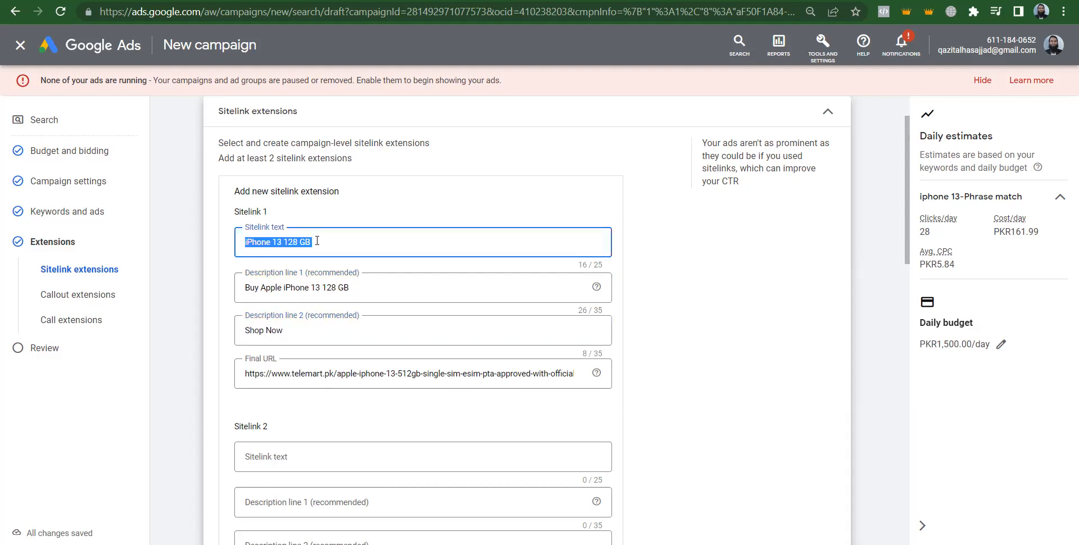
pyautogui.click(289, 456)
pyautogui.hotkey('ctrl', 'v')
pyautogui.doubleClick(292, 457)
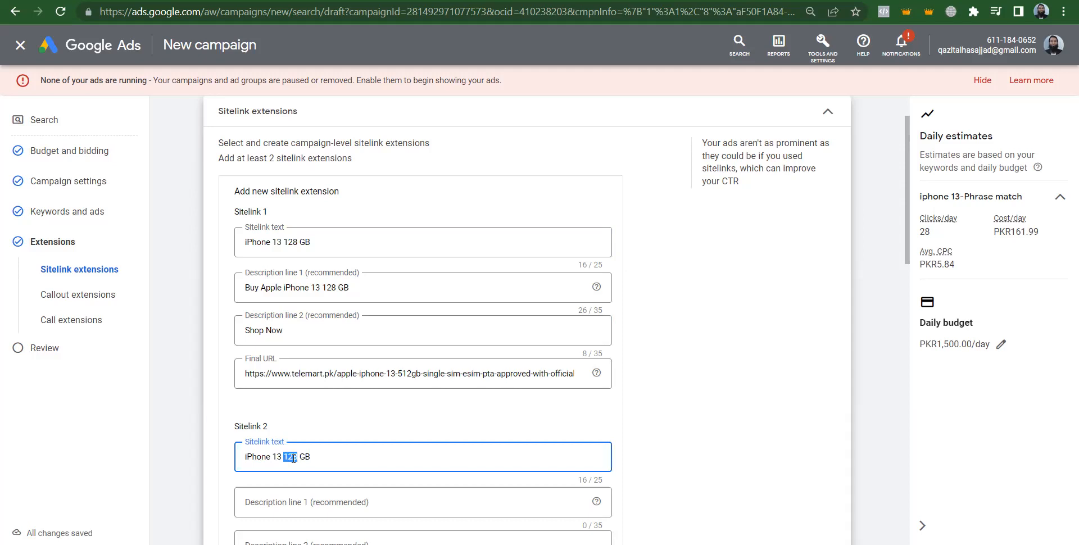
pyautogui.write('256')
# Copy the same Telemart product page URL into the final URL of Sitelink 2
pyautogui.moveTo(907, 214); pyautogui.dragTo(912, 273)
pyautogui.hotkey('ctrl', 'Tab')
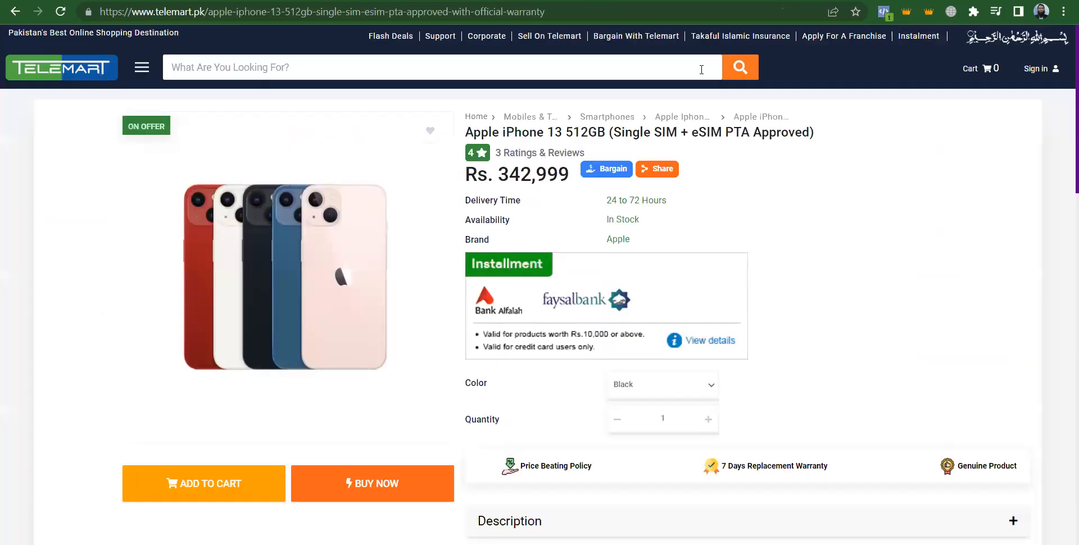
pyautogui.click(450, 12)
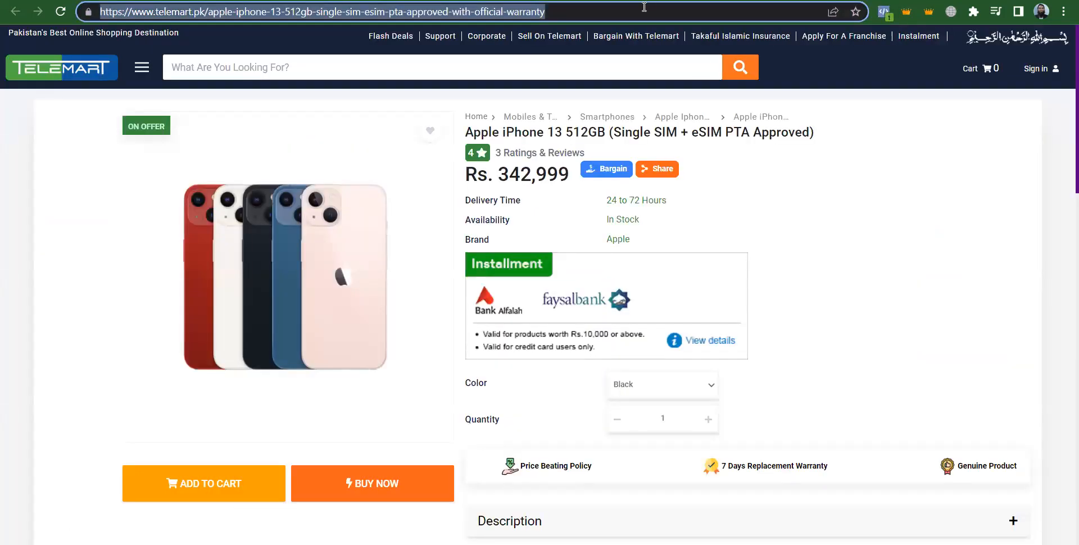
pyautogui.hotkey('ctrl', 'c')
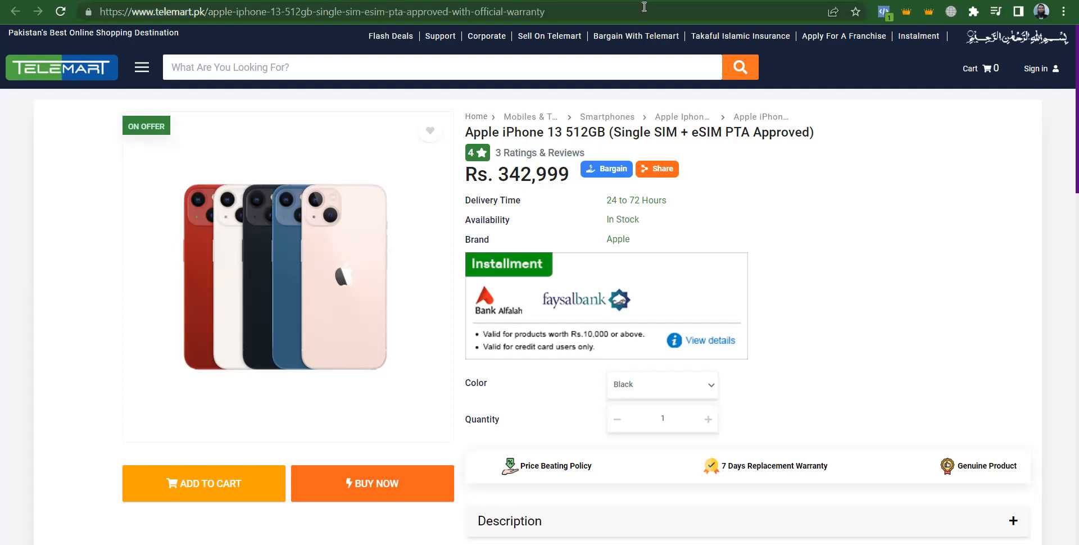
pyautogui.hotkey('ctrl', 'shift', 'Tab')
pyautogui.click(308, 394)
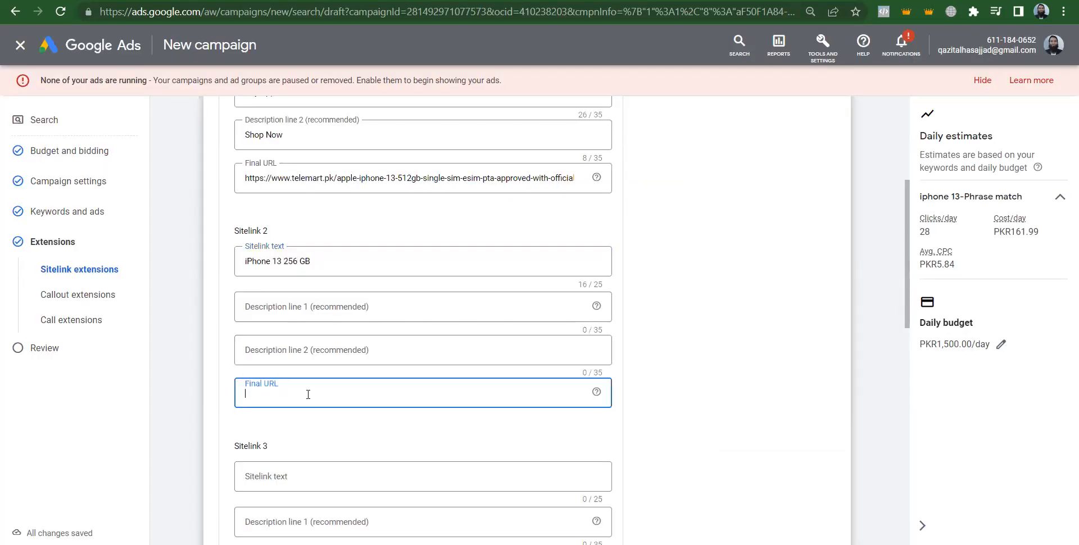
pyautogui.hotkey('ctrl', 'v')
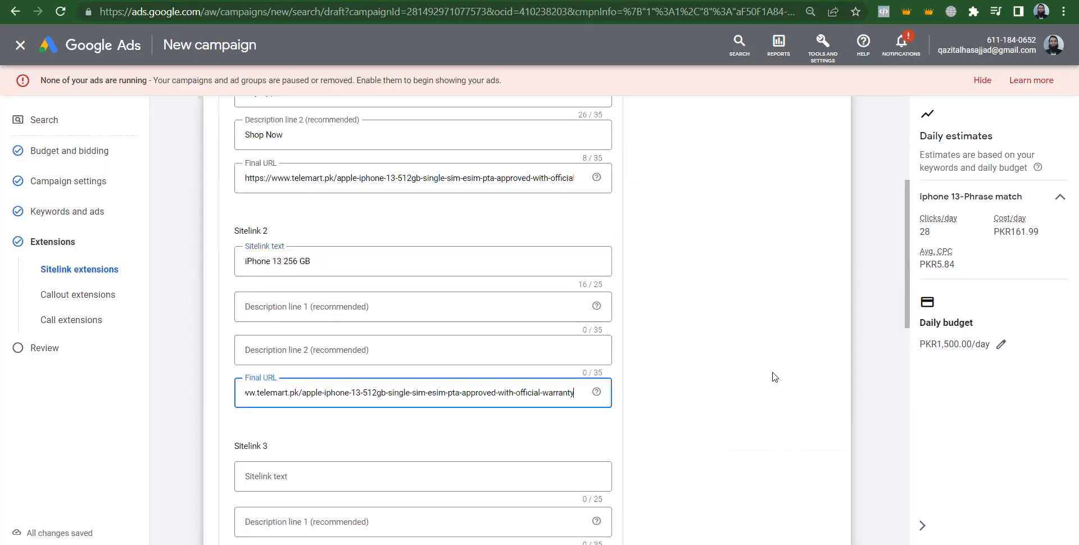
# Make the final URL of Sitelink 2 unique by replacing its storage size with 256
pyautogui.click(772, 375)
pyautogui.click(359, 311)
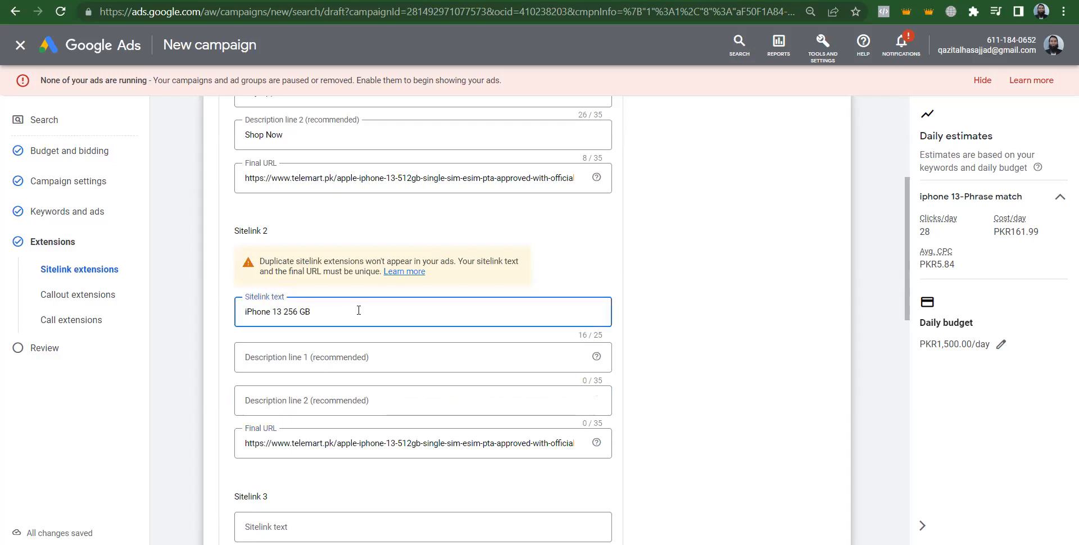
pyautogui.doubleClick(402, 443)
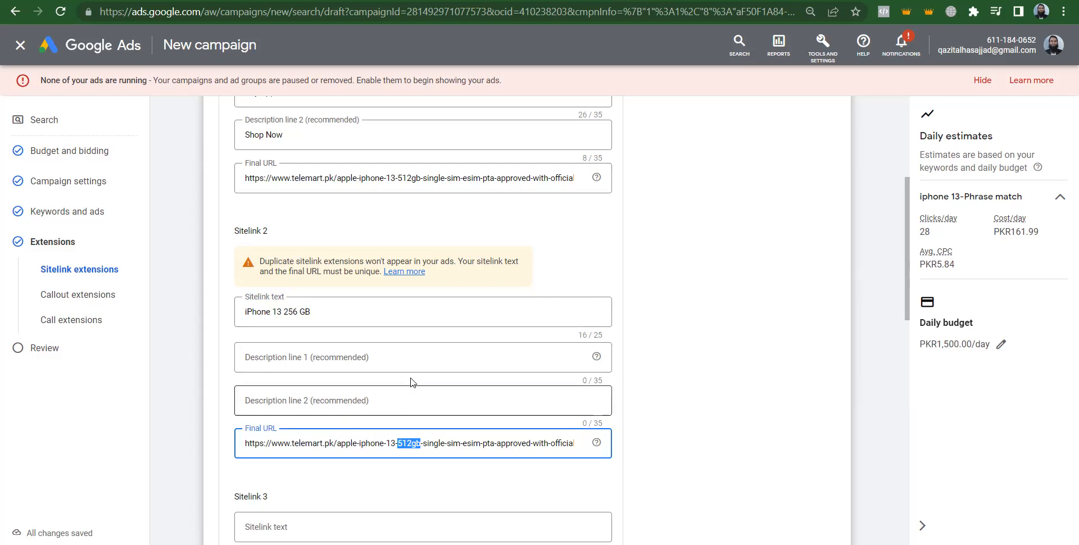
pyautogui.press('Left')
pyautogui.hotkey('shift', 'Right')
pyautogui.hotkey('shift', 'Right')
pyautogui.hotkey('shift', 'Right')
pyautogui.write('256')
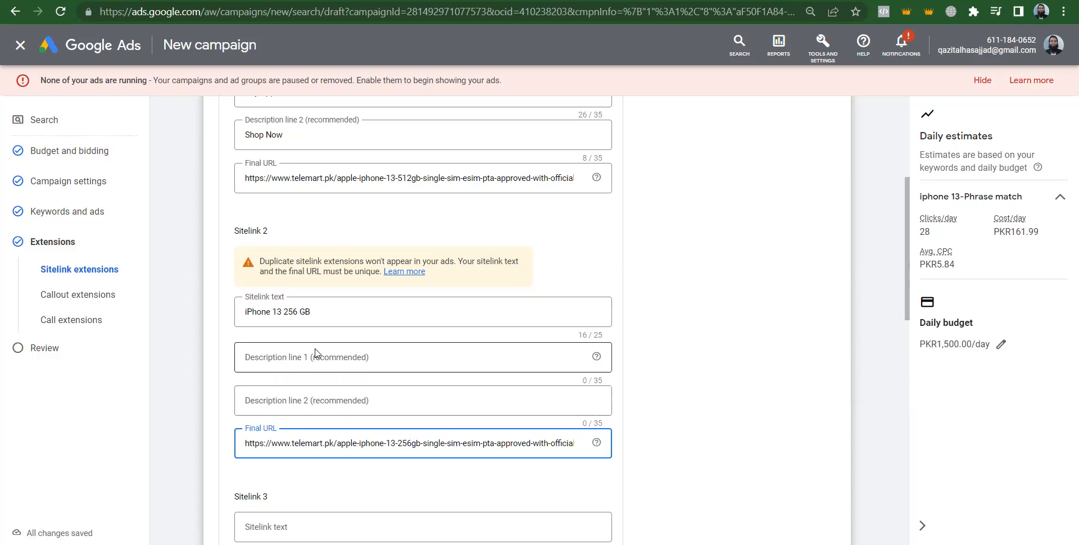
# Give Sitelink 2 the description lines "Buy iPhone 13 256 GB" and "Shop now"
pyautogui.tripleClick(321, 311)
pyautogui.click(286, 303)
pyautogui.write('Buy')
pyautogui.hotkey('ctrl', 'v')
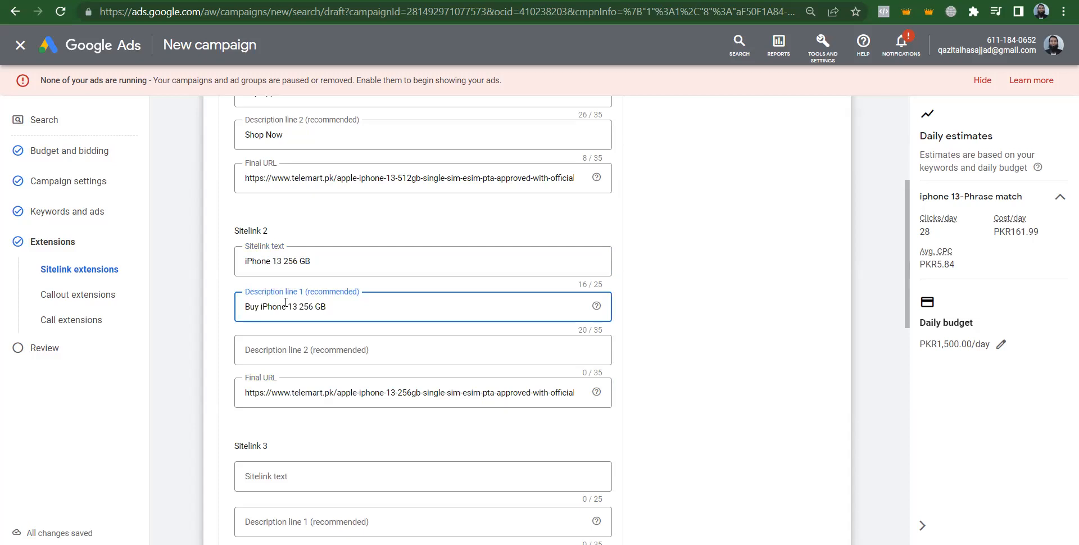
pyautogui.click(288, 359)
pyautogui.write('Shop now')
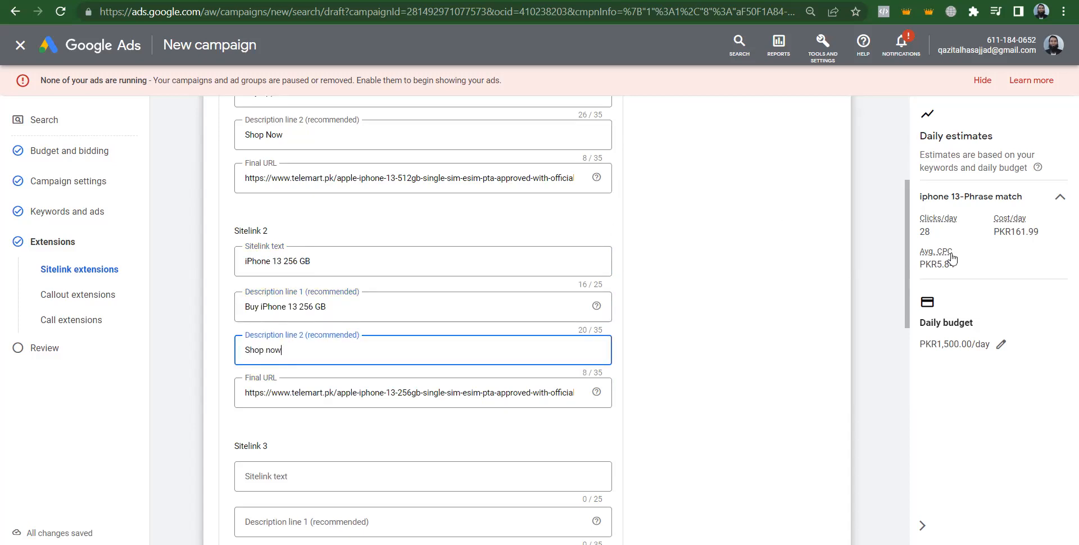
# Save the new sitelinks and leave only the two iPhone 13 sitelinks selected for the campaign
pyautogui.scroll(-6, 932, 394)
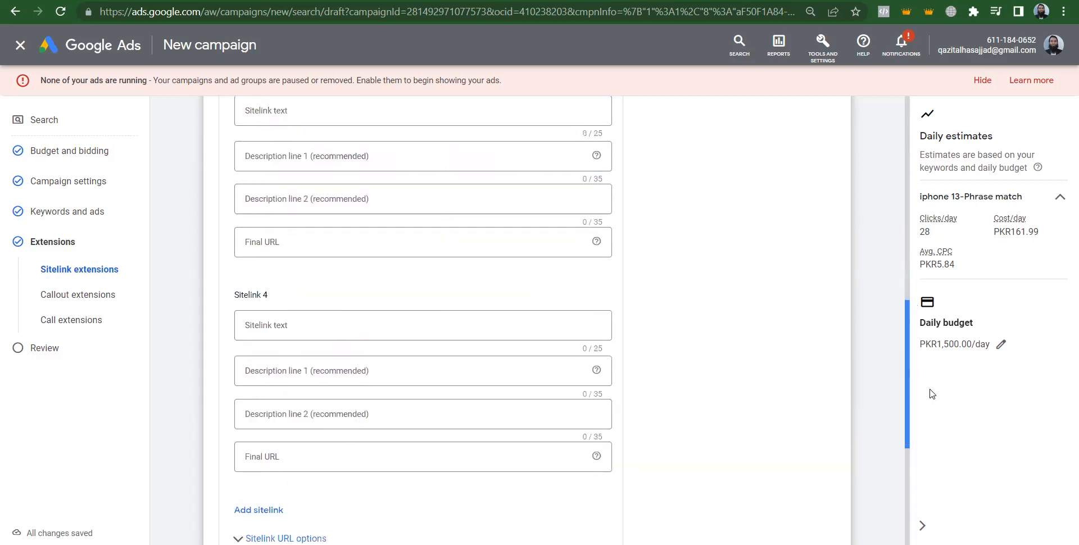
pyautogui.scroll(-2, 932, 393)
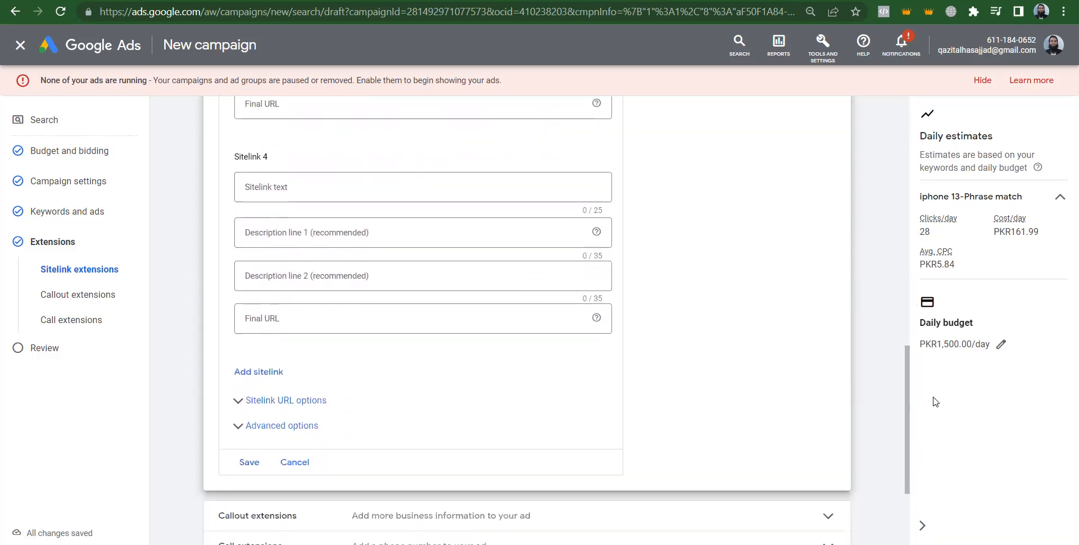
pyautogui.click(245, 465)
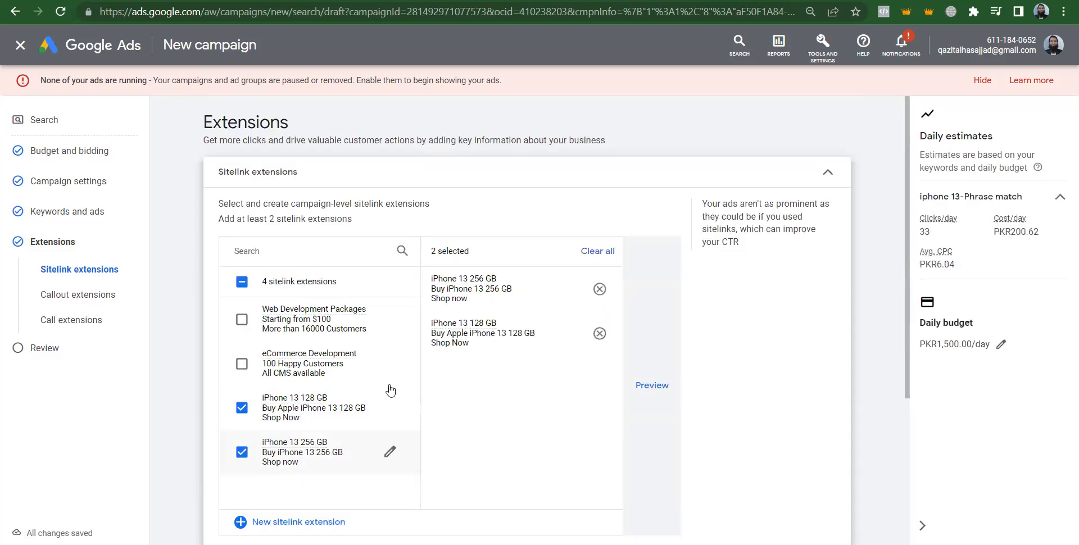
pyautogui.click(241, 365)
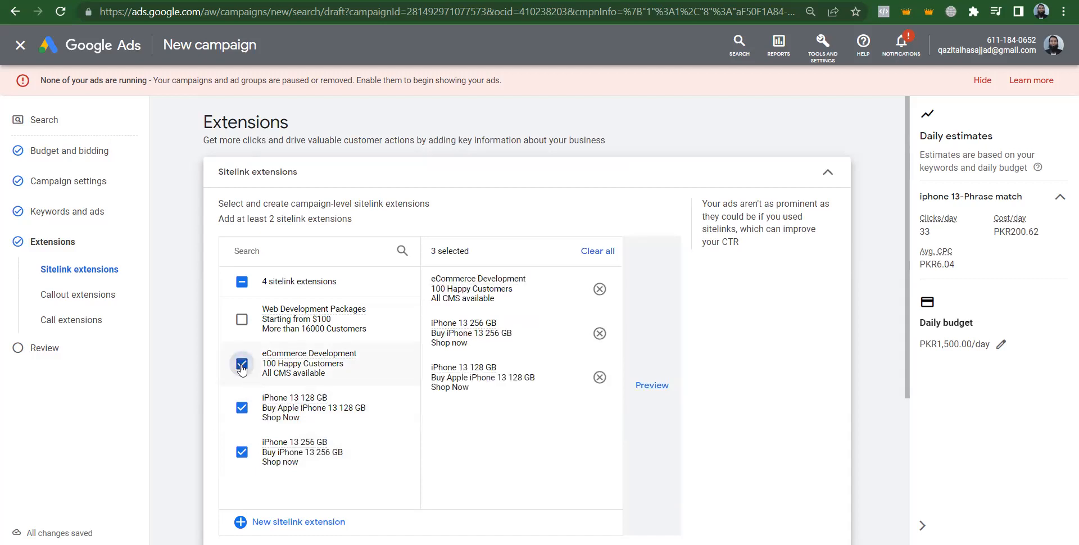
pyautogui.click(241, 366)
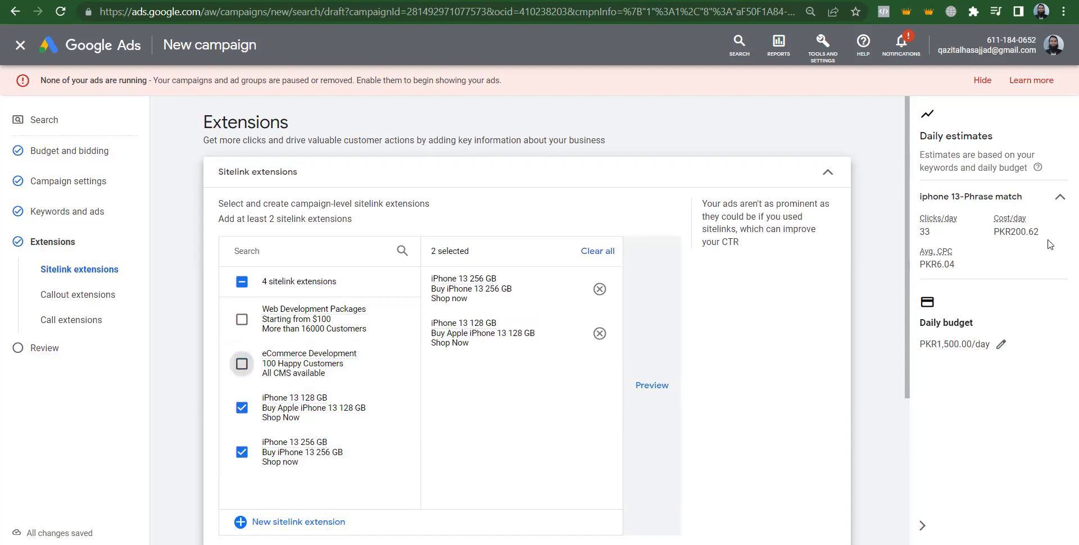
# Create and save the campaign callout extensions "PTA Approved" and "1 year official warranty"
pyautogui.moveTo(908, 194); pyautogui.dragTo(917, 410)
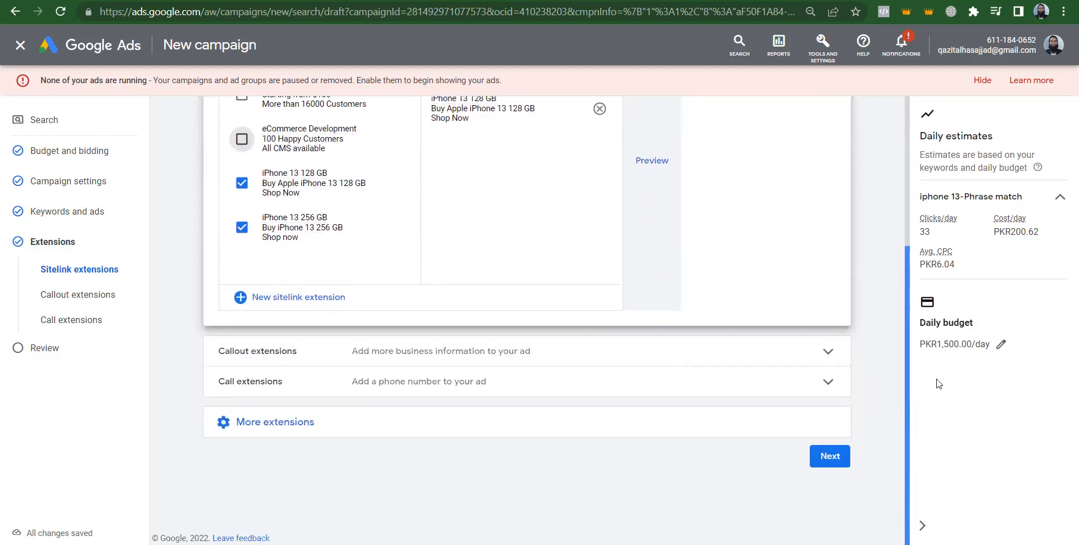
pyautogui.click(542, 285)
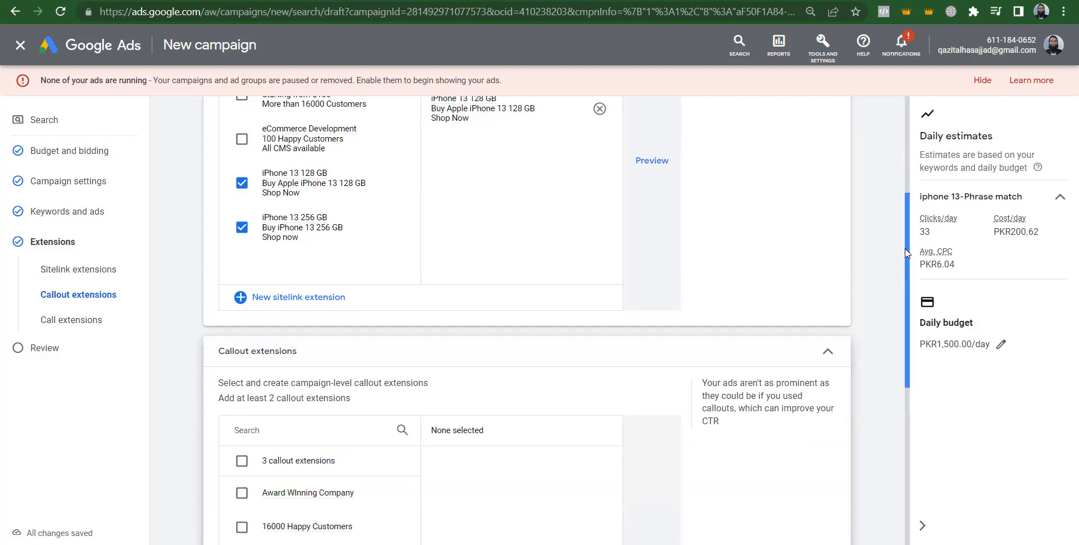
pyautogui.moveTo(908, 278); pyautogui.dragTo(930, 373)
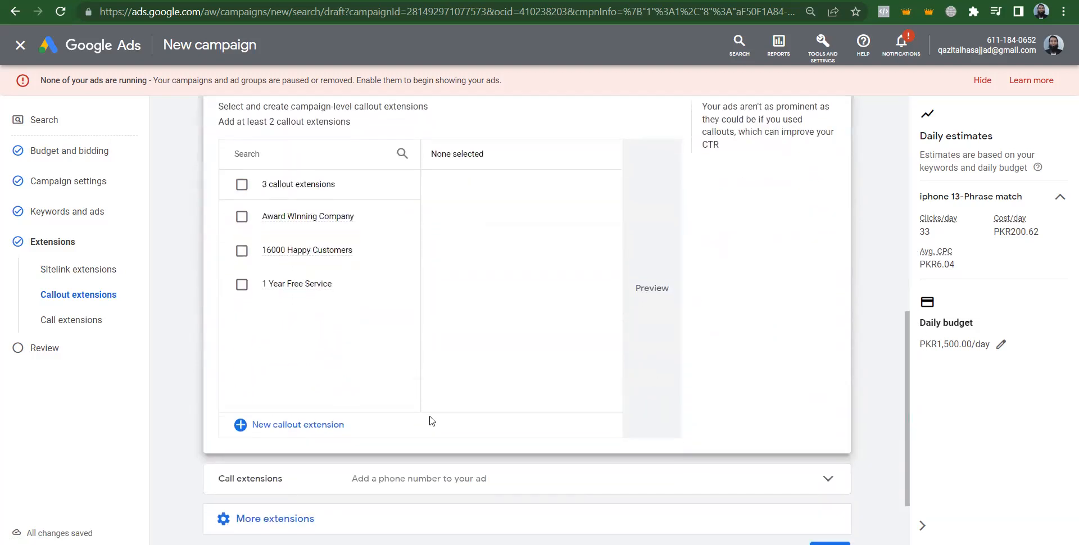
pyautogui.click(267, 428)
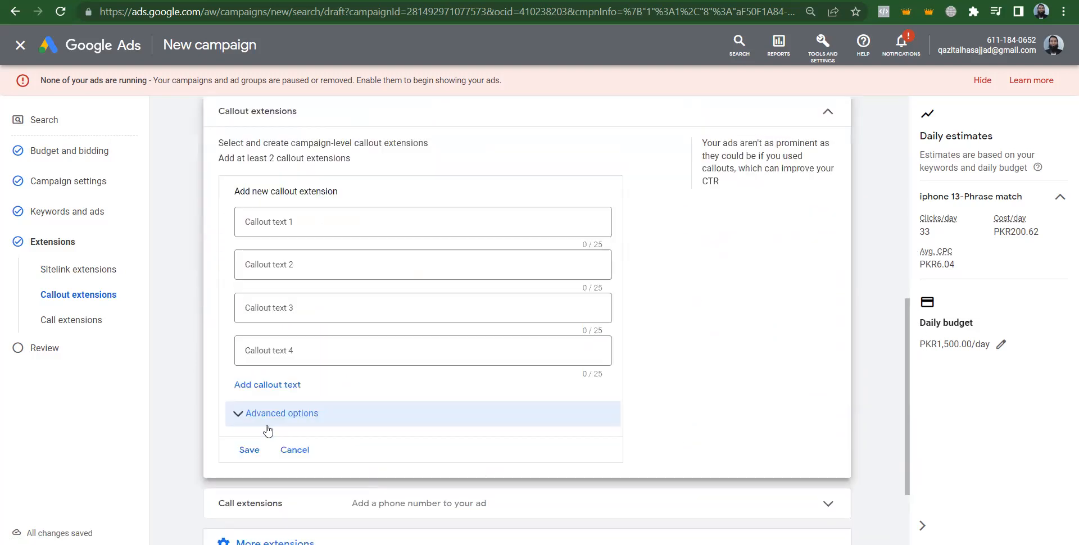
pyautogui.click(292, 225)
pyautogui.write('P')
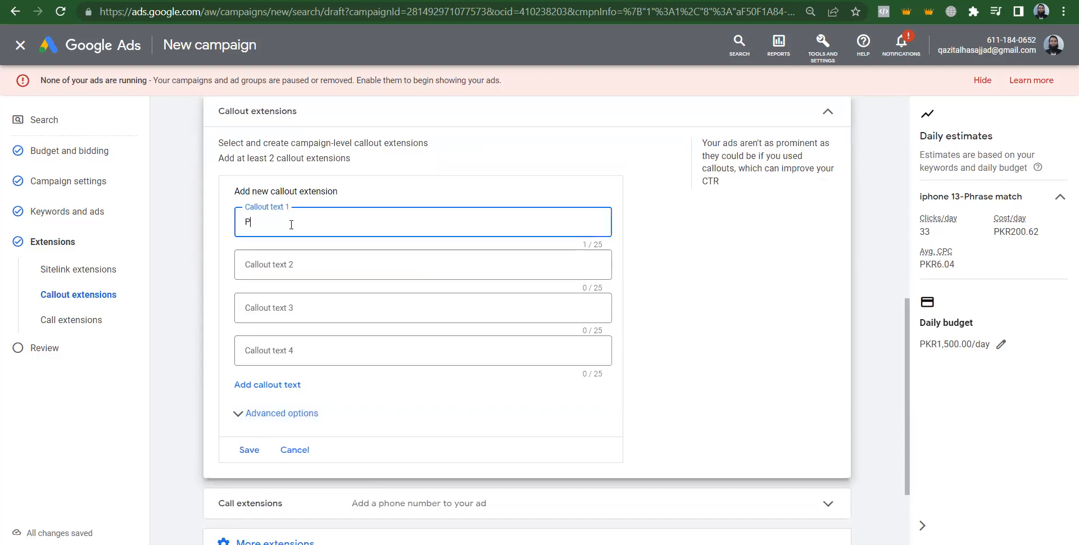
pyautogui.write('TA Approved')
pyautogui.press('Tab')
pyautogui.write('1 year')
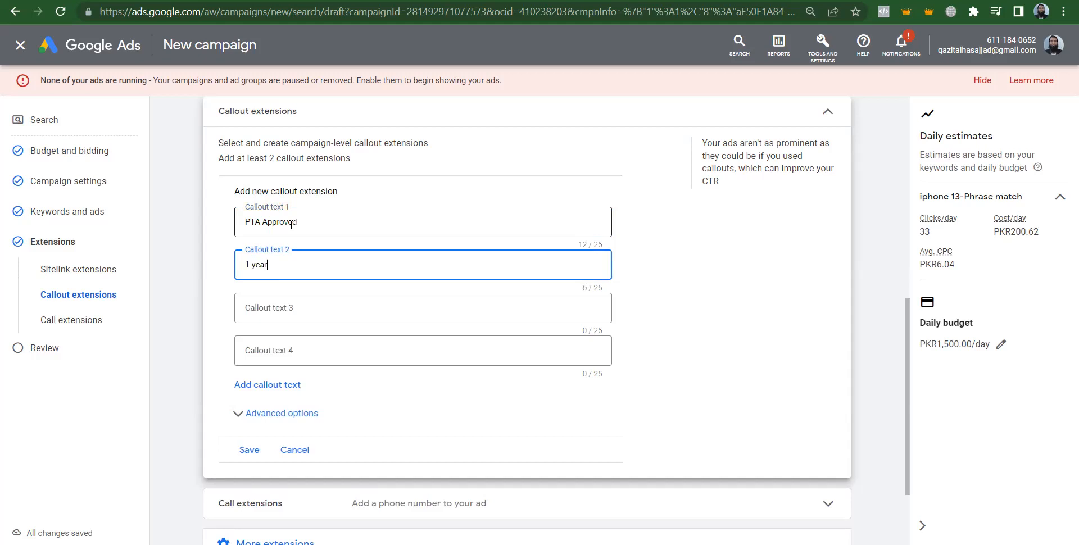
pyautogui.write(' official warranty')
pyautogui.click(249, 450)
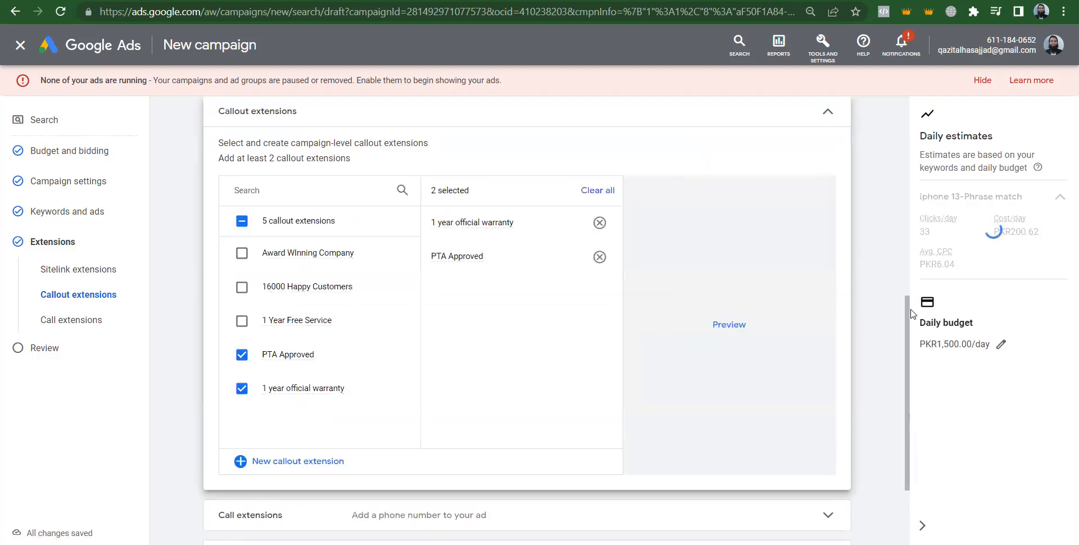
# Start a new promotion extension for the campaign from the additional extension types
pyautogui.scroll(-3, 912, 314)
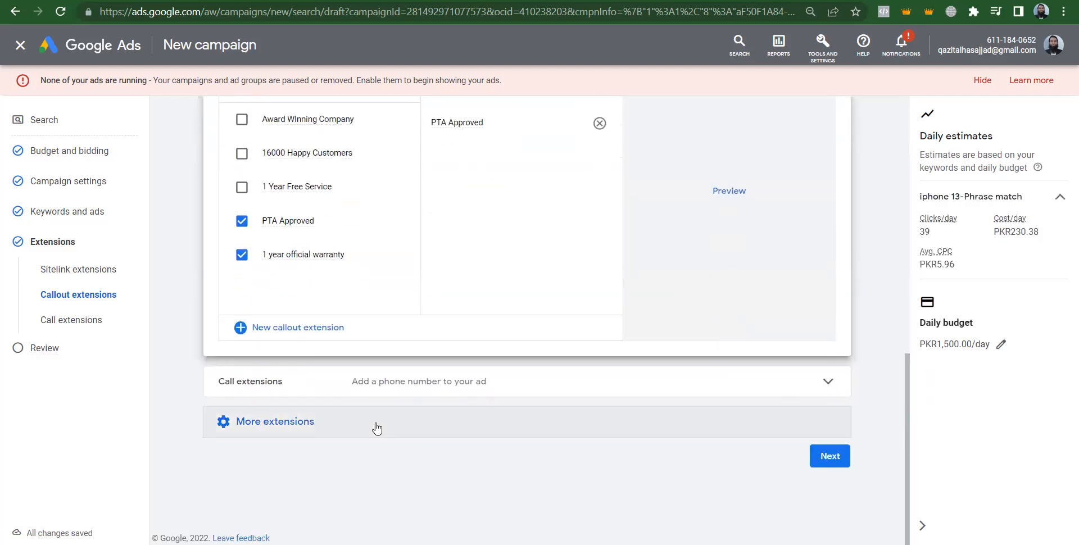
pyautogui.click(339, 428)
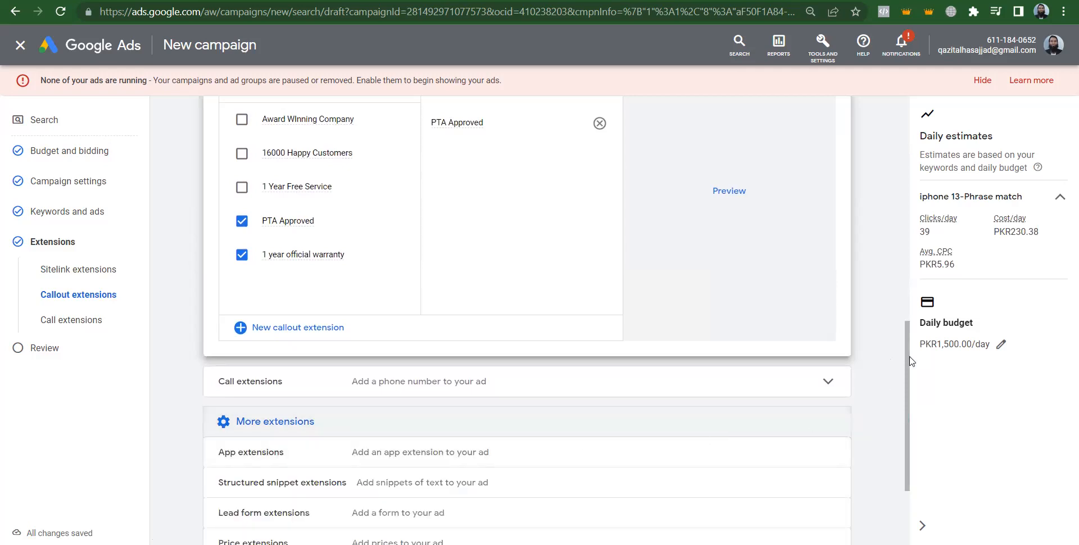
pyautogui.scroll(-3, 915, 404)
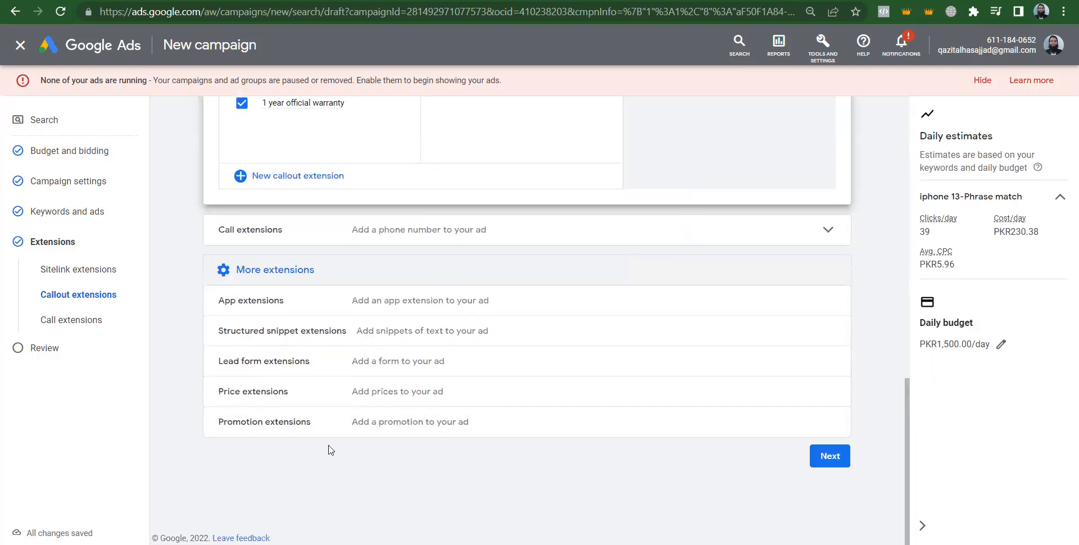
pyautogui.click(353, 432)
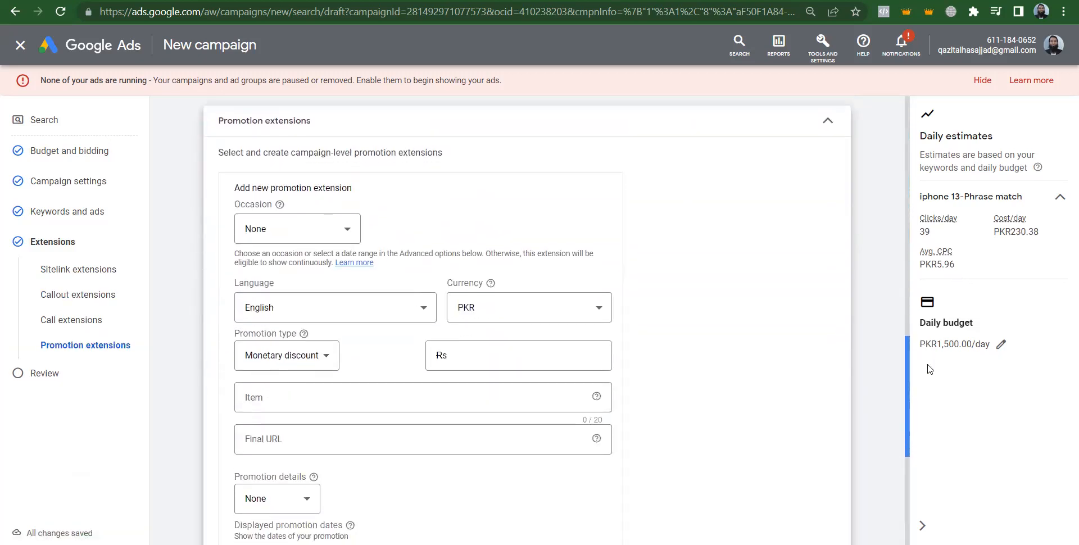
pyautogui.scroll(-2, 929, 369)
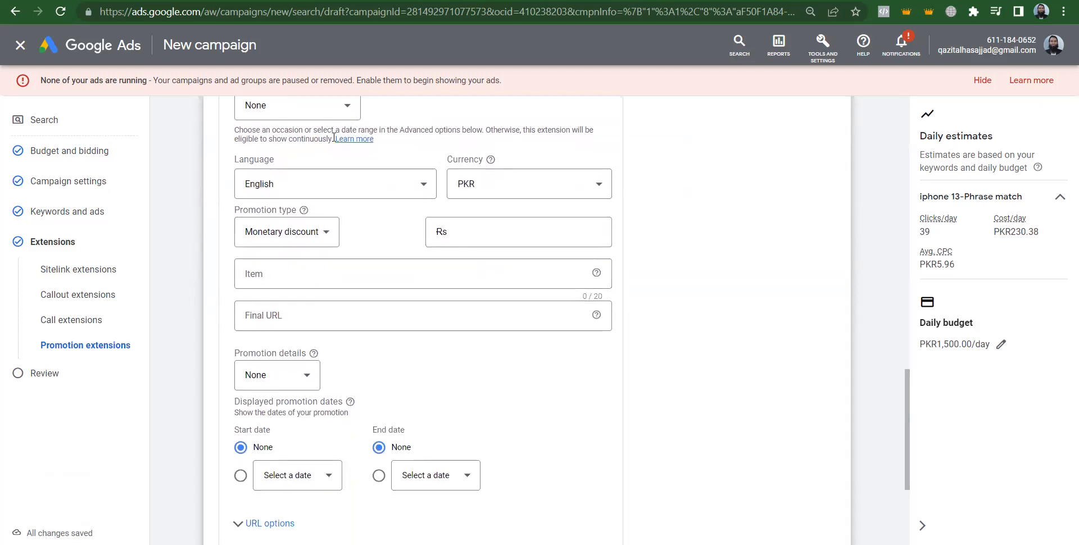
pyautogui.click(336, 112)
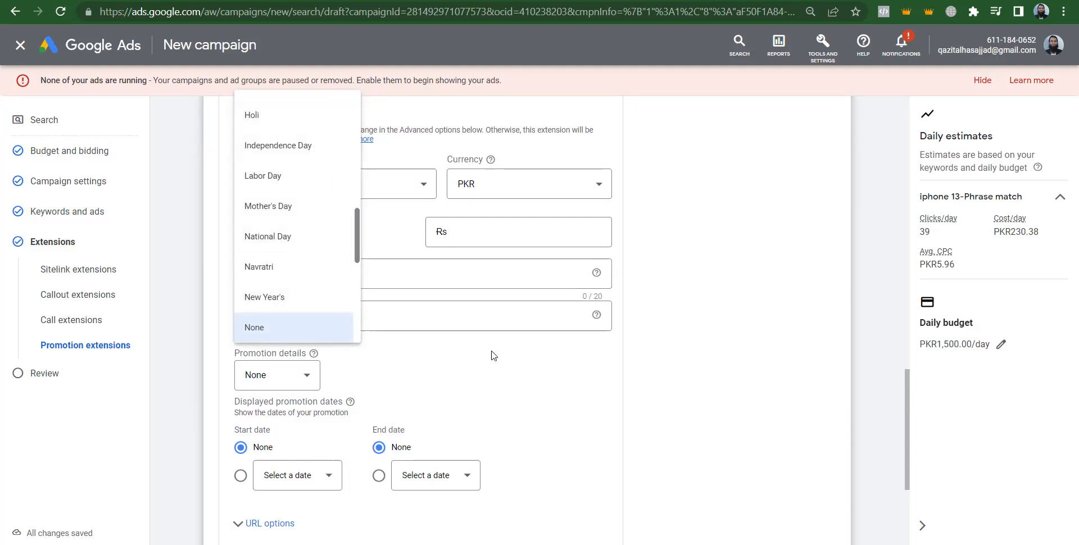
pyautogui.click(528, 182)
pyautogui.click(528, 181)
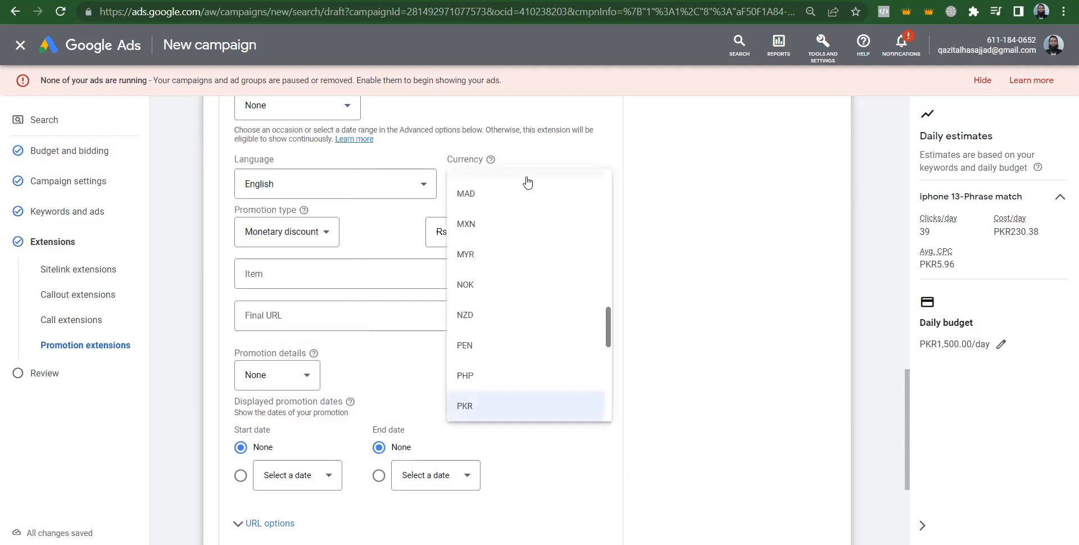
pyautogui.click(528, 182)
# Set the promotion to a percent discount of 10% for the item "Apple iphone 13"
pyautogui.click(298, 243)
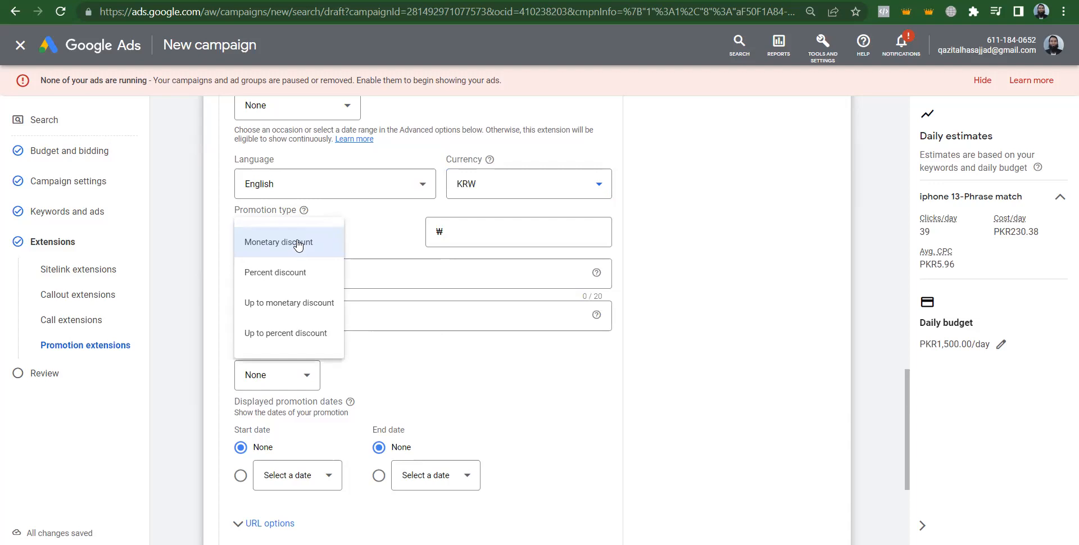
pyautogui.click(324, 273)
pyautogui.click(484, 231)
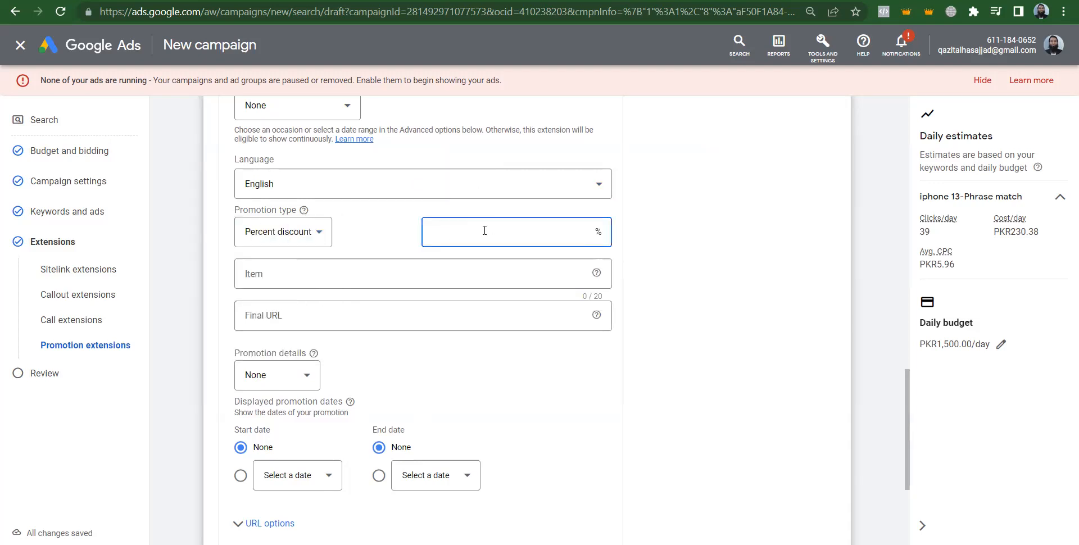
pyautogui.write('10')
pyautogui.click(318, 272)
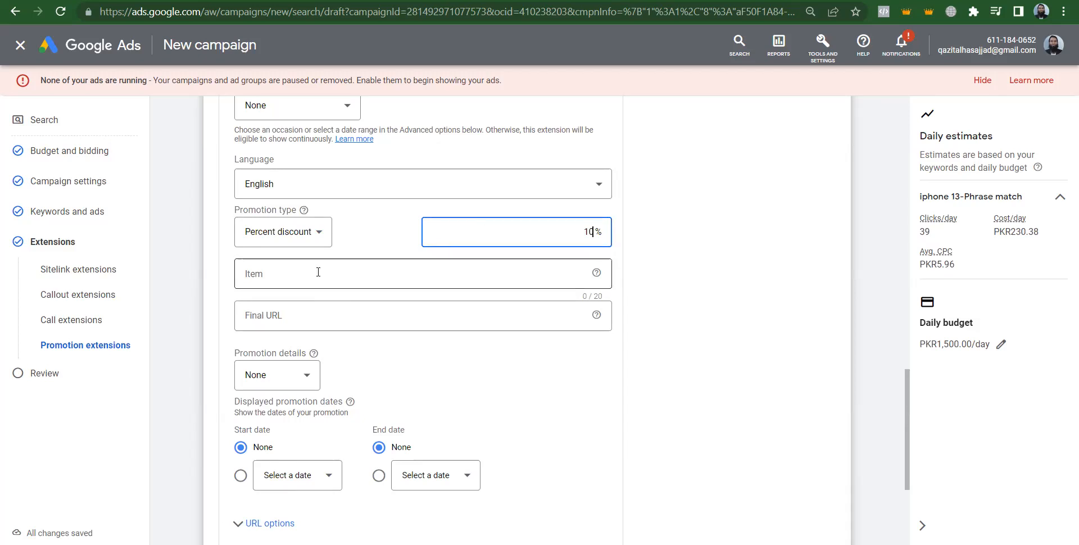
pyautogui.write('Apple')
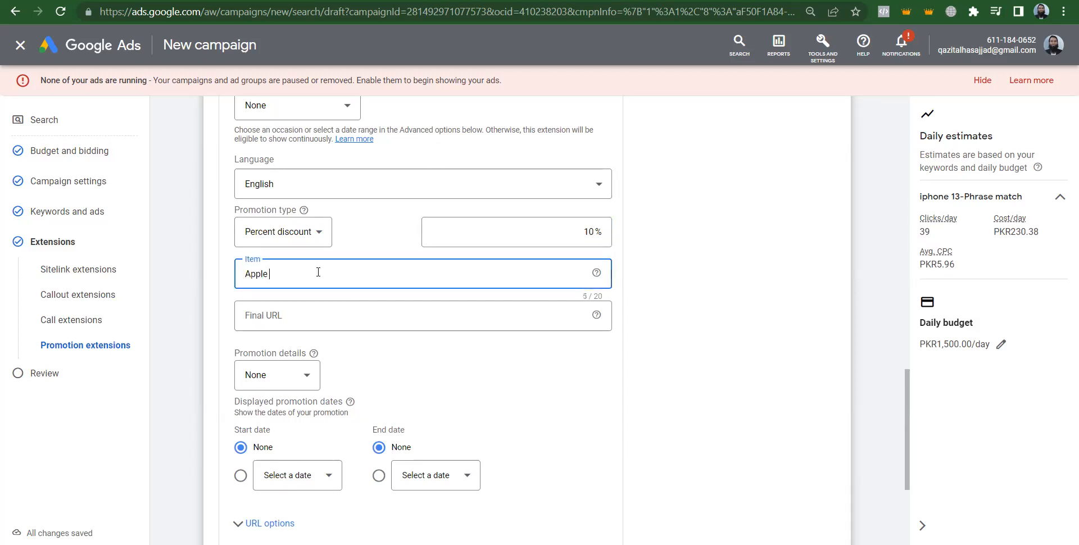
pyautogui.write(' iphone 13')
# Copy the Telemart iPhone 13 product page URL into the promotion's final URL and save the promotion extension
pyautogui.click(341, 310)
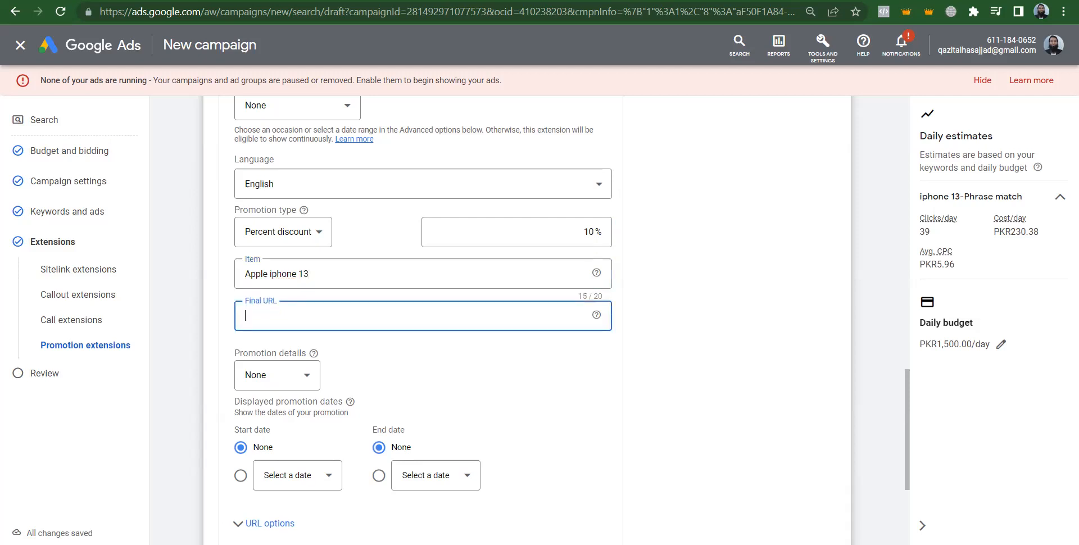
pyautogui.hotkey('ctrl', 'Tab')
pyautogui.click(718, 13)
pyautogui.hotkey('ctrl', 'c')
pyautogui.hotkey('ctrl', 'shift', 'Tab')
pyautogui.hotkey('ctrl', 'v')
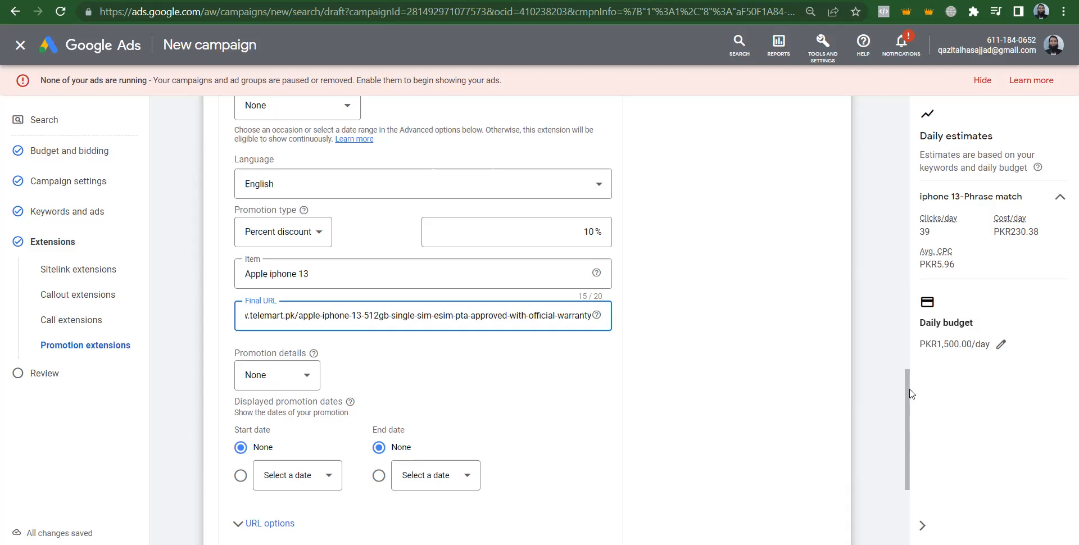
pyautogui.scroll(-1, 912, 434)
pyautogui.scroll(-3, 912, 435)
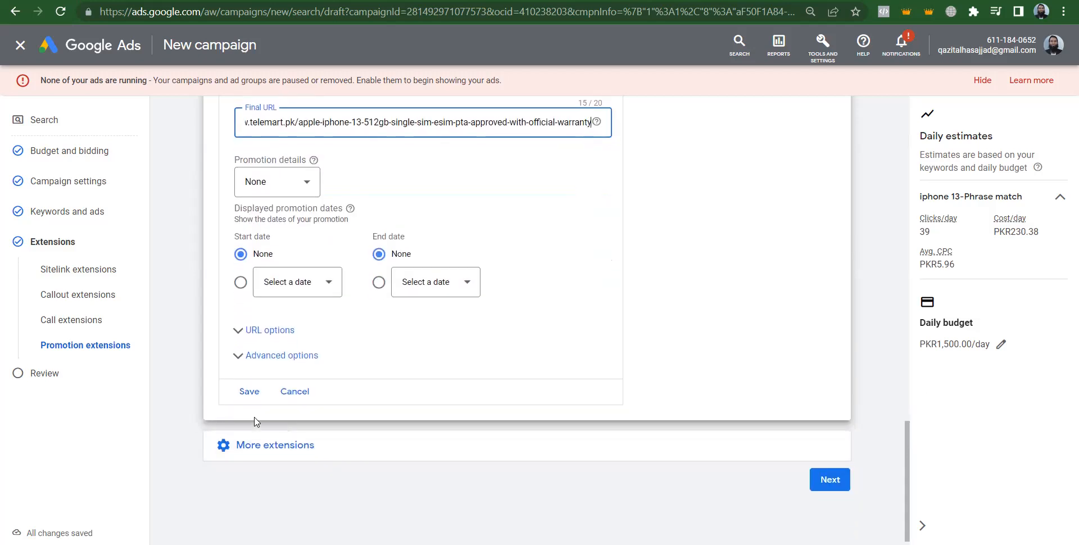
pyautogui.click(246, 388)
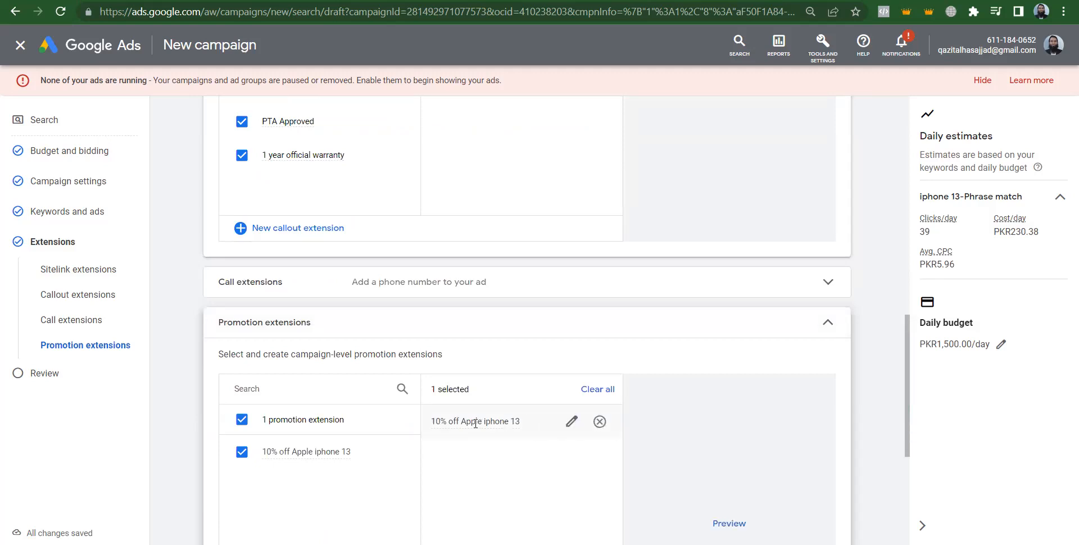
# Check the selected extensions, then continue to the review and publish the Search-Pakistan-iphone13 campaign
pyautogui.moveTo(449, 422)
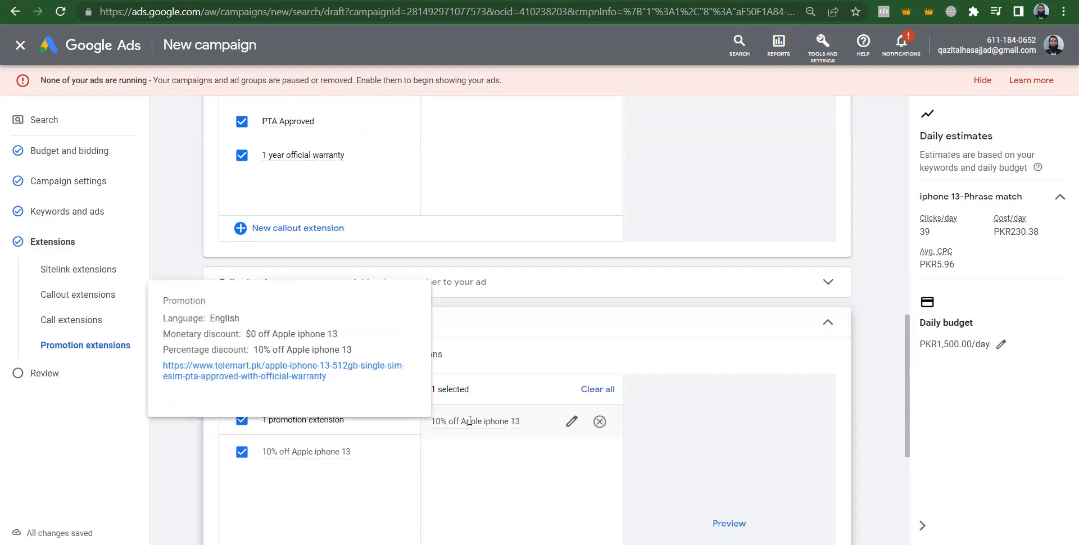
pyautogui.moveTo(909, 337); pyautogui.dragTo(854, 160)
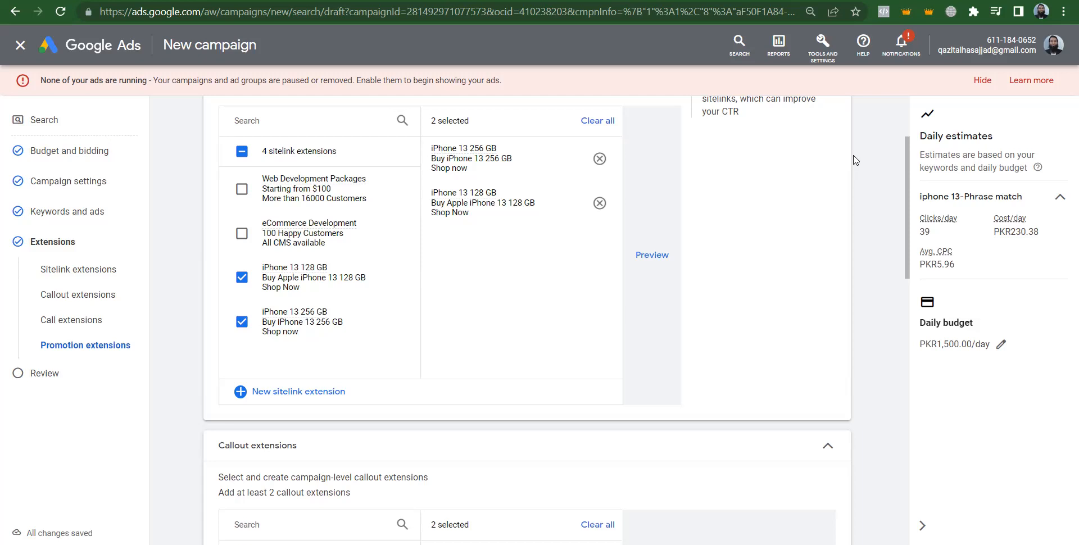
pyautogui.moveTo(908, 197); pyautogui.dragTo(941, 476)
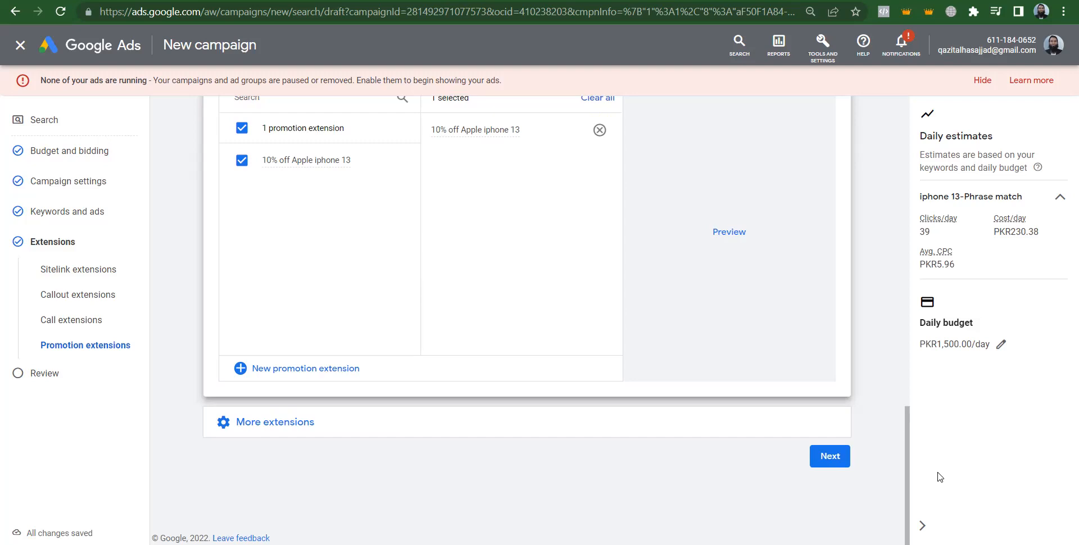
pyautogui.click(823, 457)
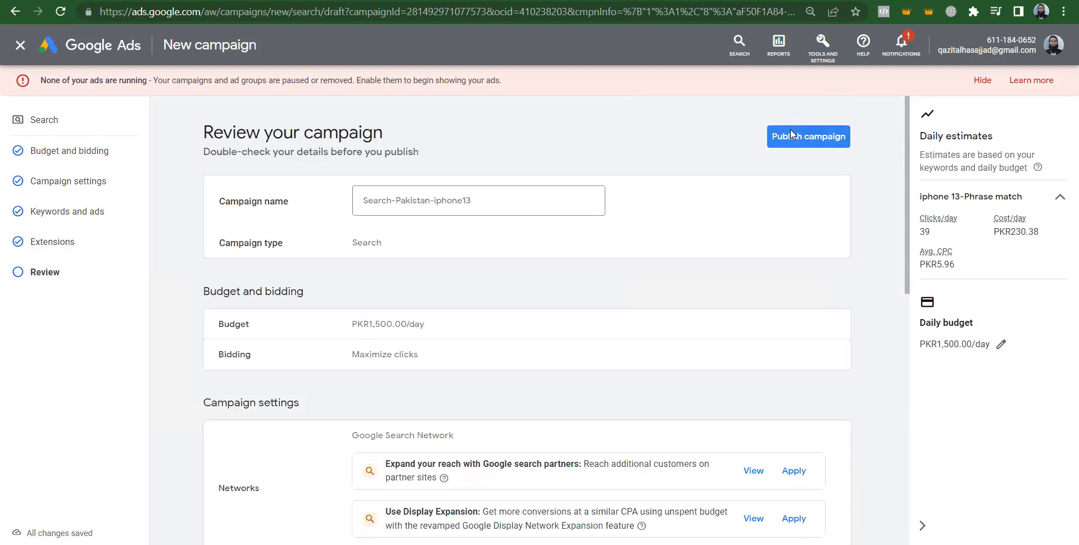
pyautogui.click(790, 134)
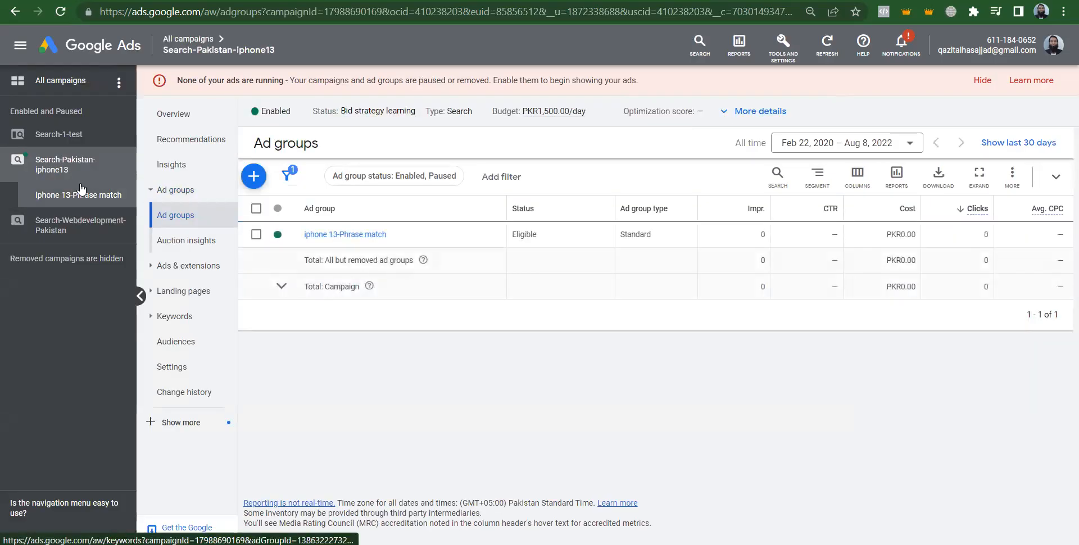
# From the list of all campaigns, open the Search-Pakistan-iphone13 campaign and view the keywords of its iphone 13-Phrase match ad group
pyautogui.click(70, 87)
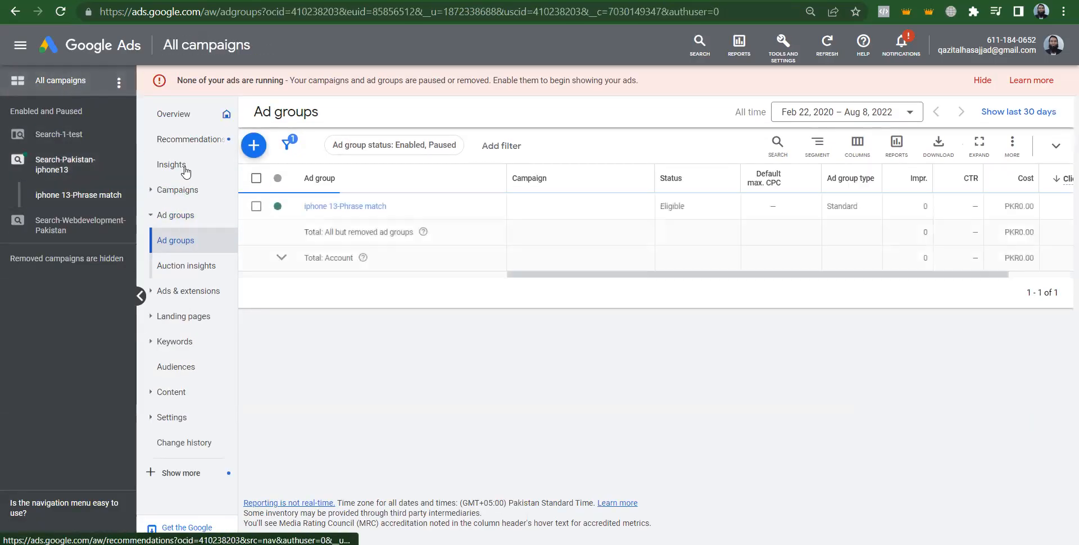
pyautogui.click(227, 224)
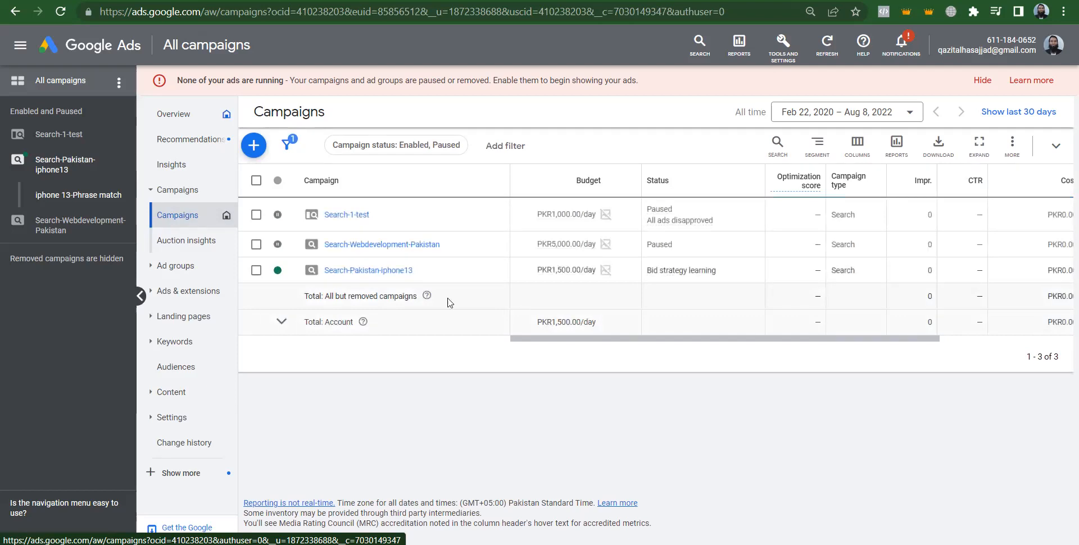
pyautogui.click(374, 272)
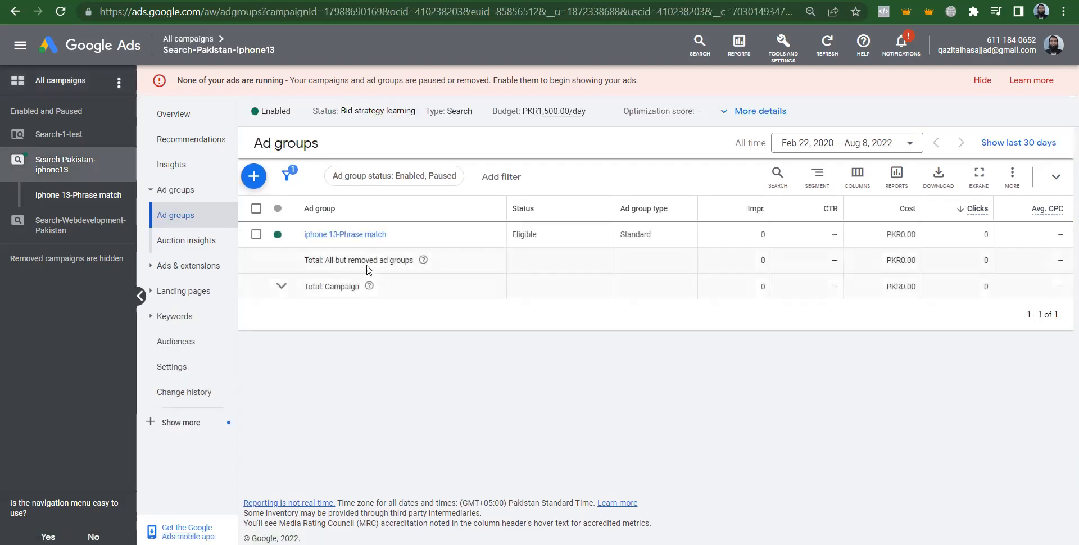
pyautogui.click(334, 235)
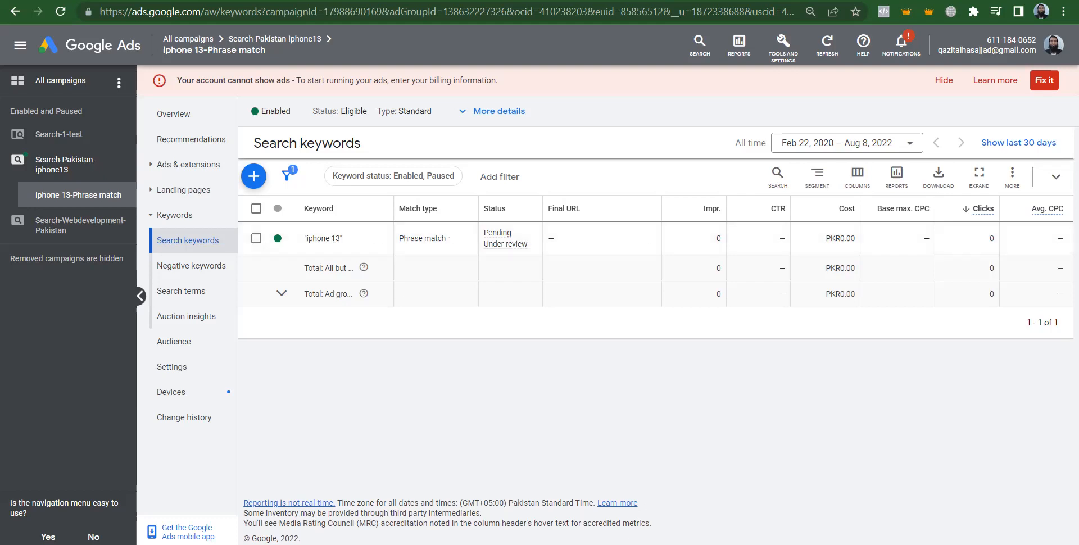
# Switch to the Google Slides Phrase Match slide and examine the unwanted search terms, including Reviews, accessories, screen protector and battery
pyautogui.moveTo(633, 544)
pyautogui.click(695, 481)
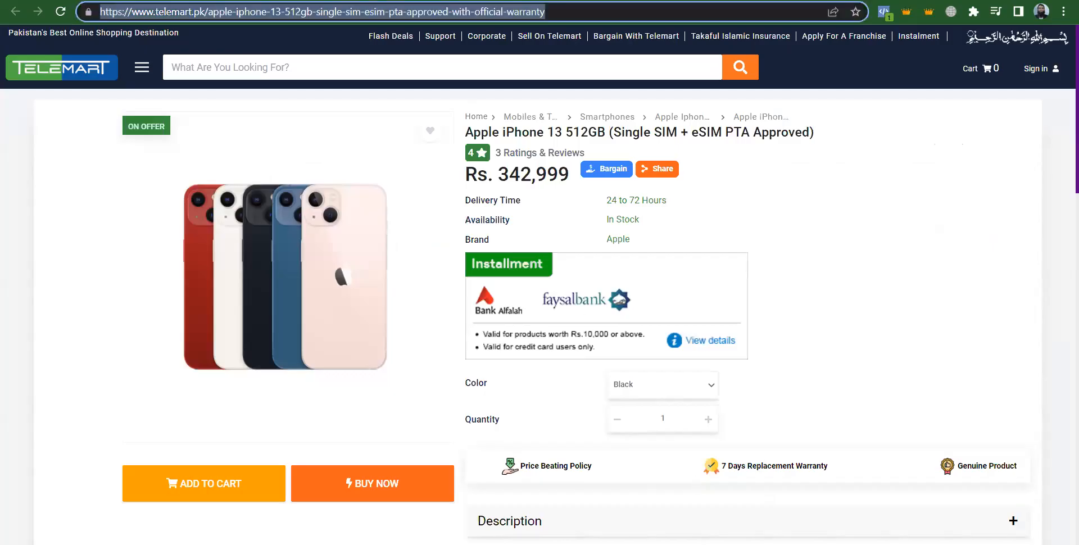
pyautogui.click(281, 0)
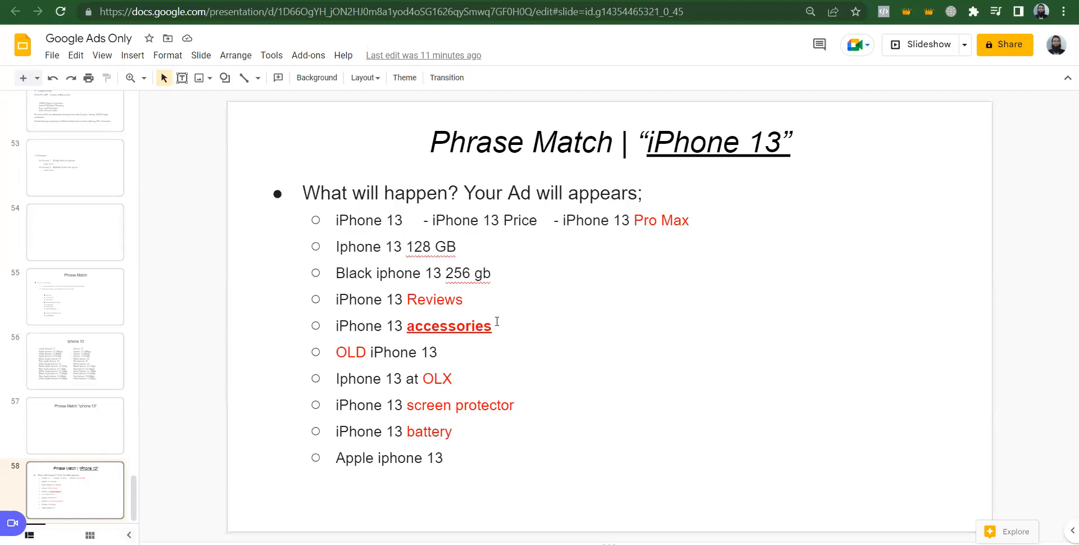
pyautogui.doubleClick(415, 303)
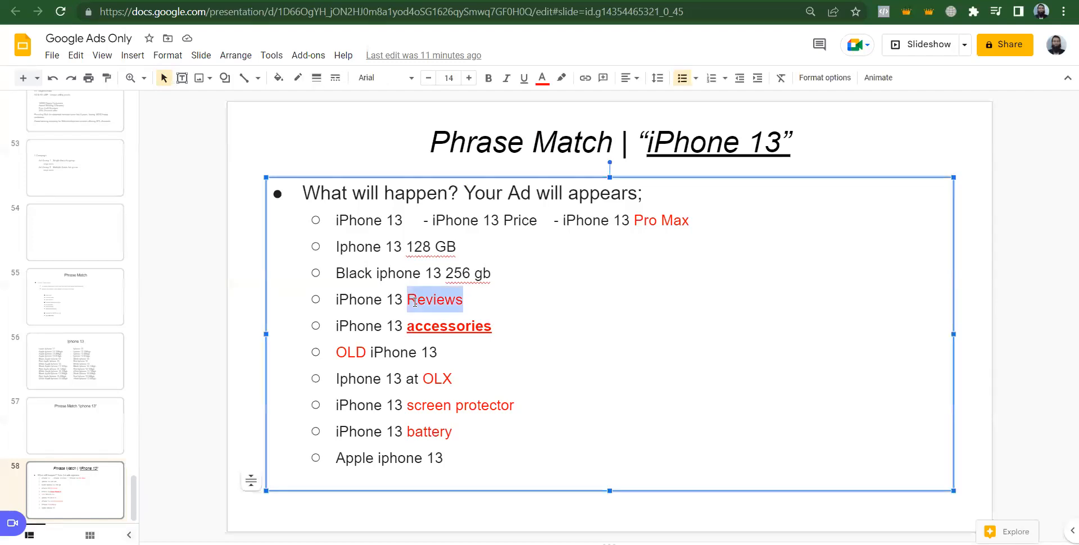
pyautogui.doubleClick(433, 328)
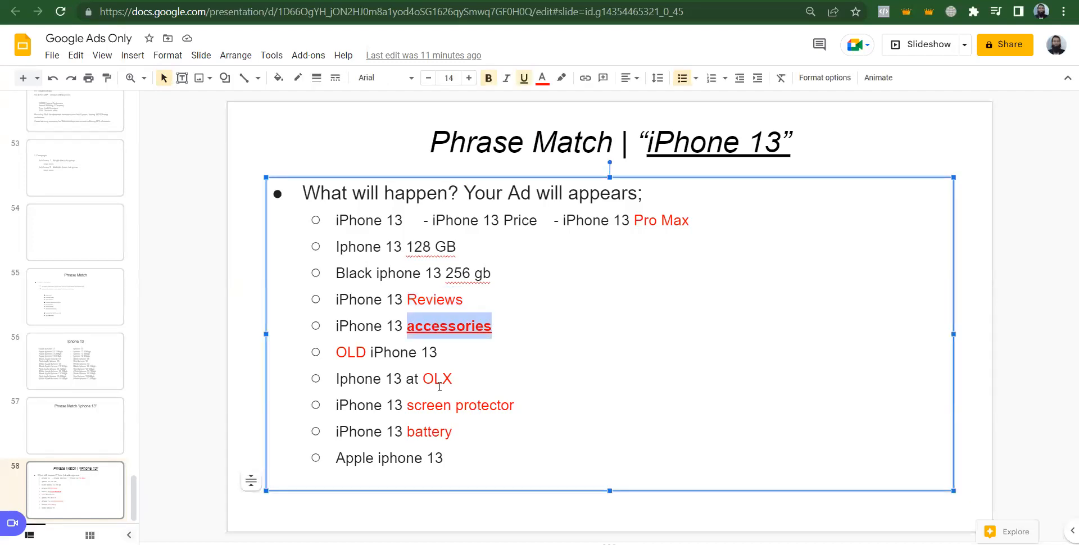
pyautogui.tripleClick(402, 405)
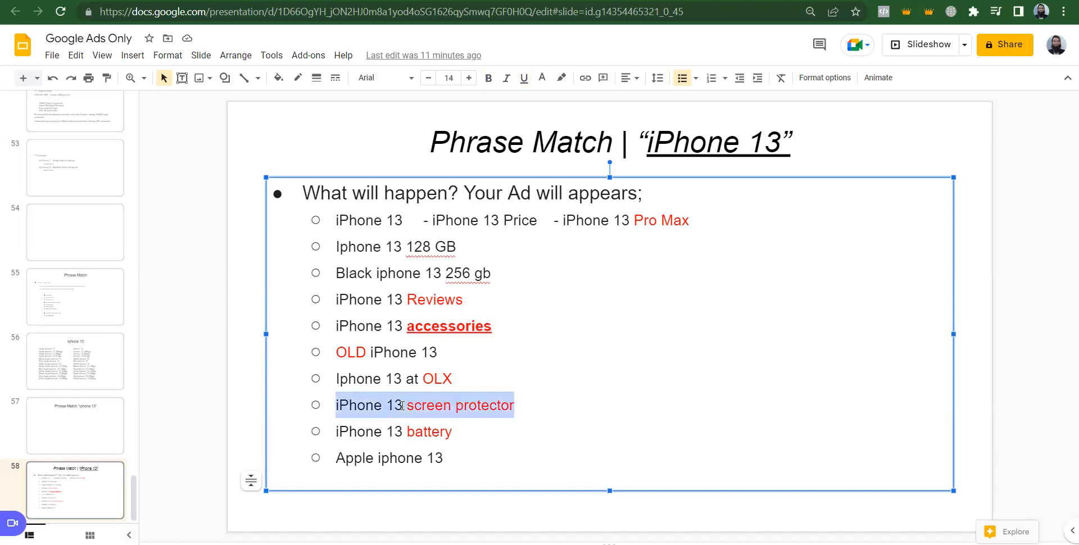
pyautogui.tripleClick(354, 434)
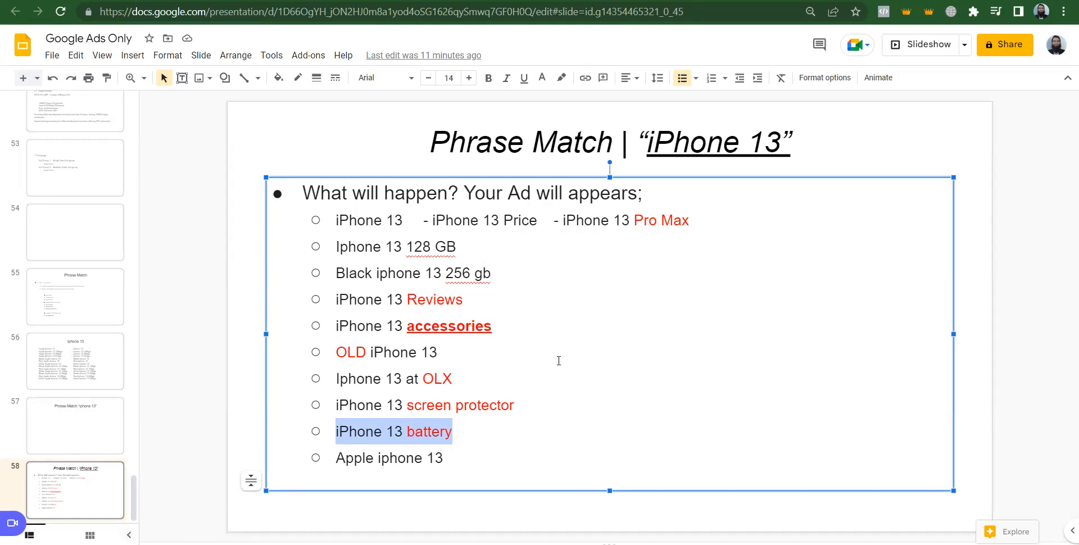
pyautogui.doubleClick(441, 323)
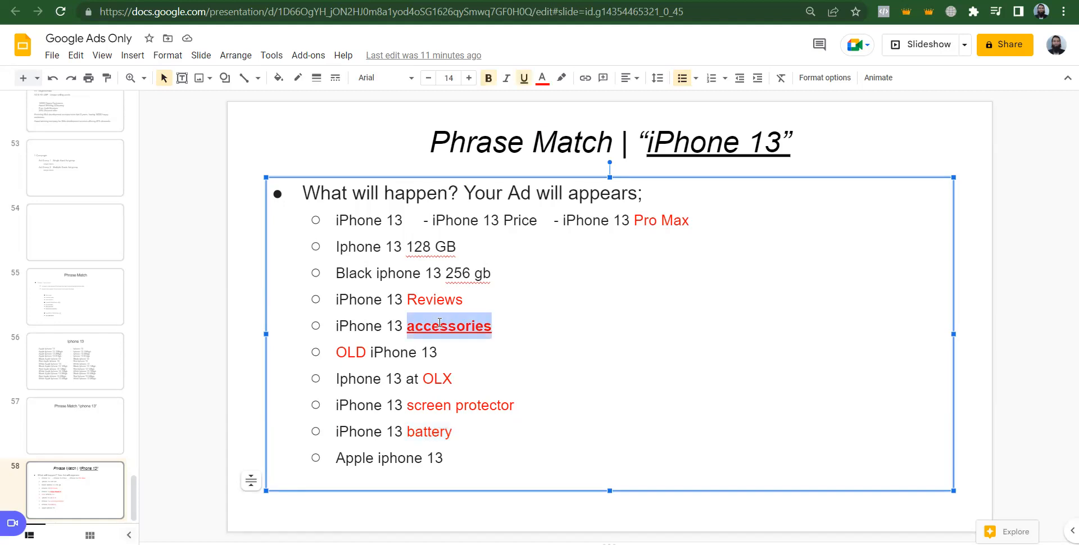
# Return to Google Ads and start adding negative keywords for the iphone 13-Phrase match ad group
pyautogui.hotkey('ctrl', 'Tab')
pyautogui.click(218, 272)
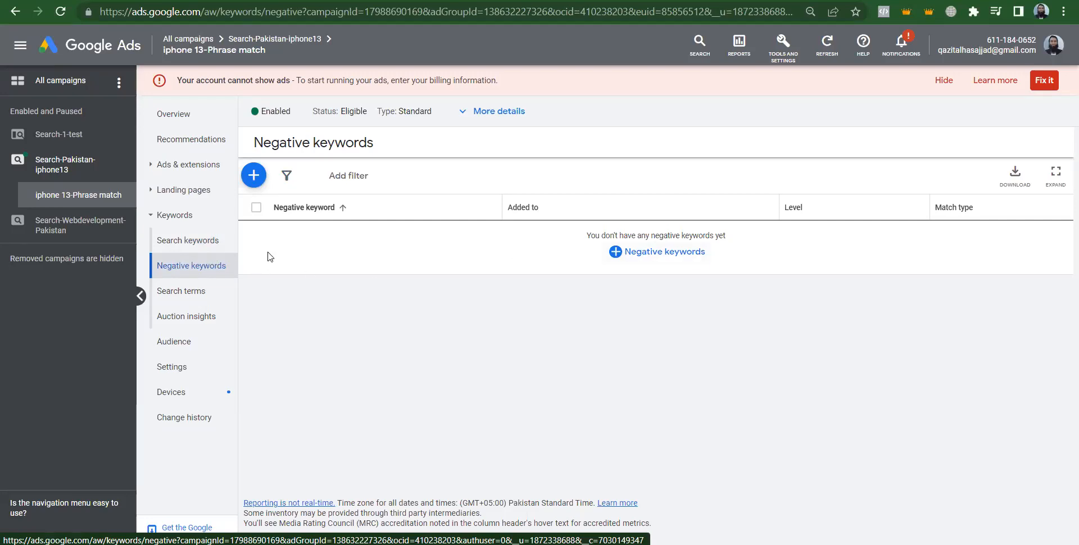
pyautogui.click(190, 241)
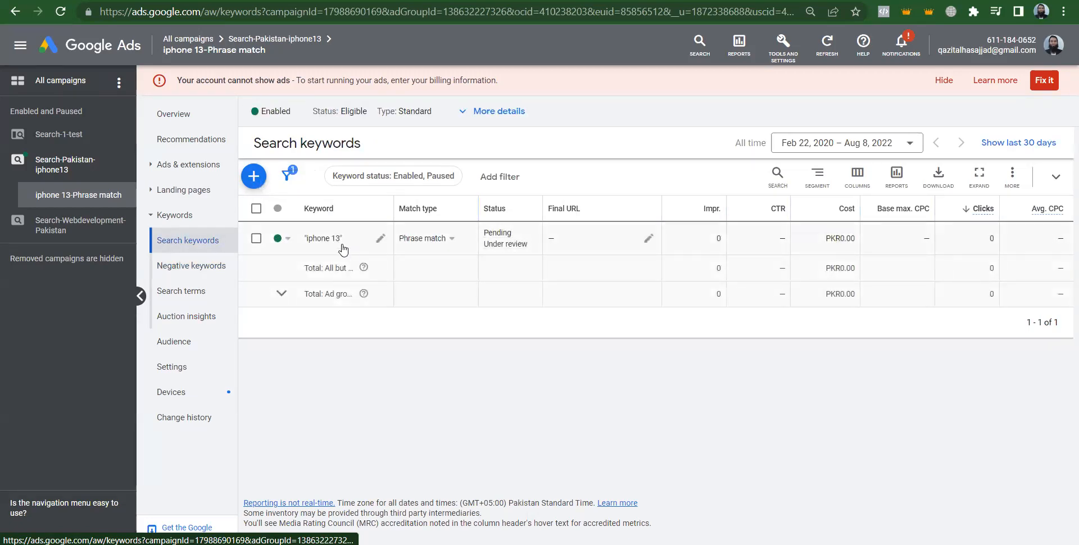
pyautogui.click(186, 269)
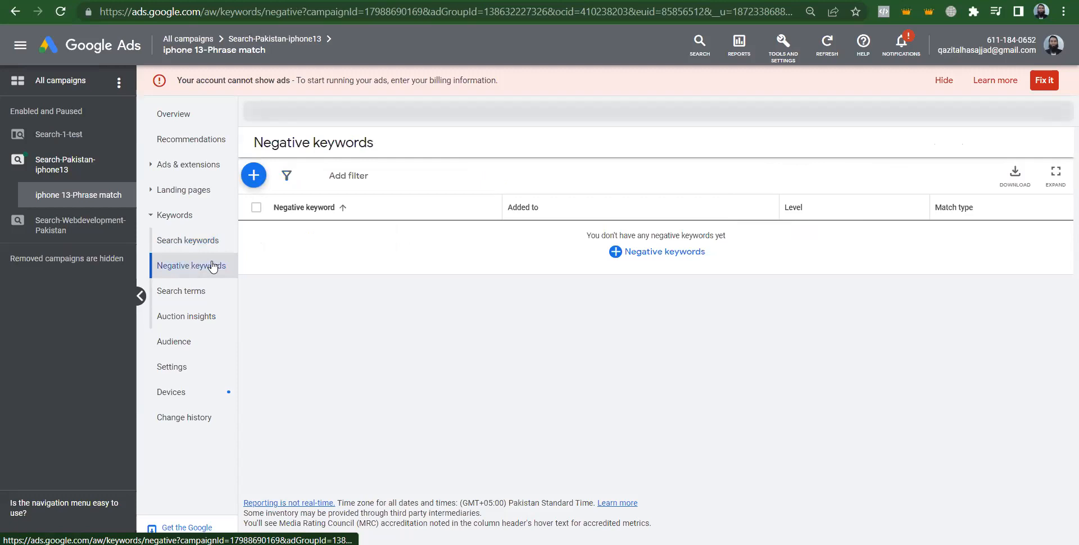
pyautogui.click(683, 254)
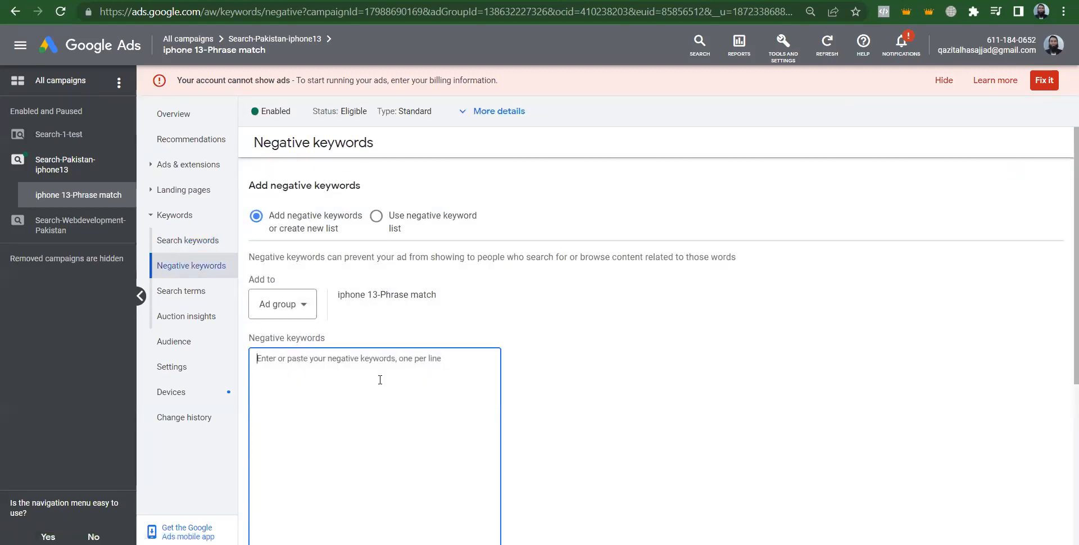
# Copy "Pro Max" from the Phrase Match slide in Google Slides into the ad group's negative keywords list
pyautogui.hotkey('alt', 'Tab')
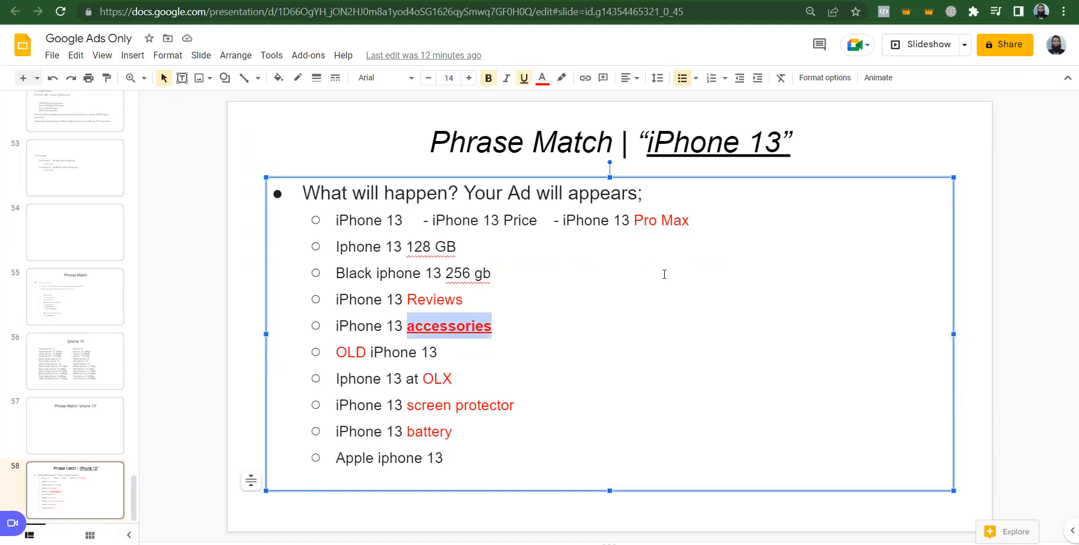
pyautogui.moveTo(635, 221); pyautogui.dragTo(720, 217)
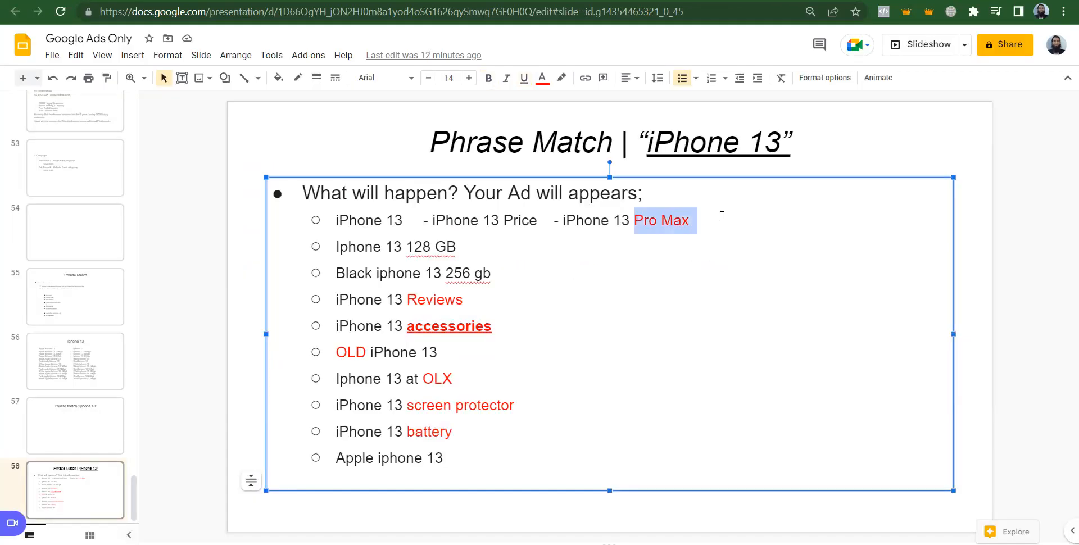
pyautogui.hotkey('alt', 'Tab')
pyautogui.hotkey('ctrl', 'v')
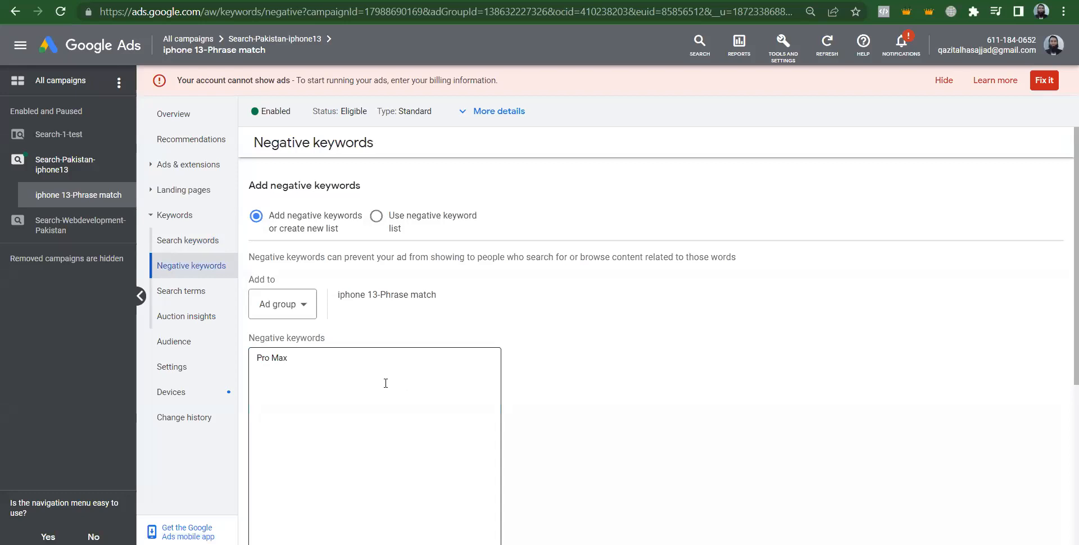
# Copy "Reviews" from the Phrase Match slide onto a new line of the negative keywords list
pyautogui.hotkey('alt', 'Tab')
pyautogui.click(425, 296)
pyautogui.doubleClick(426, 297)
pyautogui.hotkey('ctrl', 'c')
pyautogui.hotkey('alt', 'Tab')
pyautogui.press('Return')
pyautogui.hotkey('ctrl', 'v')
# Copy "accessories" from the Phrase Match slide onto a new line of the negative keywords list
pyautogui.hotkey('alt', 'Tab')
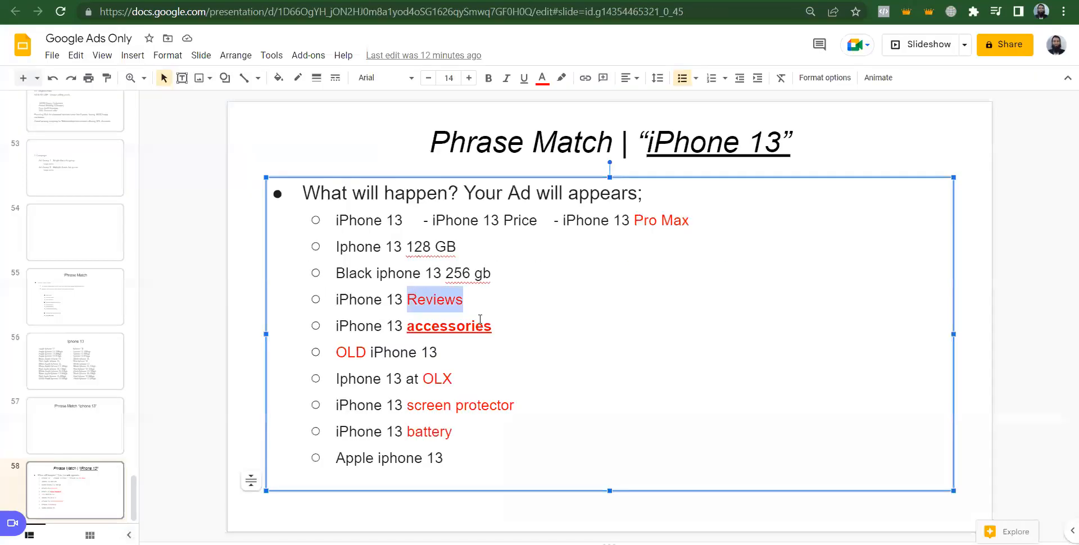
pyautogui.doubleClick(445, 328)
pyautogui.hotkey('ctrl', 'c')
pyautogui.hotkey('alt', 'Tab')
pyautogui.press('Return')
pyautogui.hotkey('ctrl', 'v')
# Copy "OLD" from the Phrase Match slide into the negative keywords list and add "used" below it
pyautogui.hotkey('alt', 'Tab')
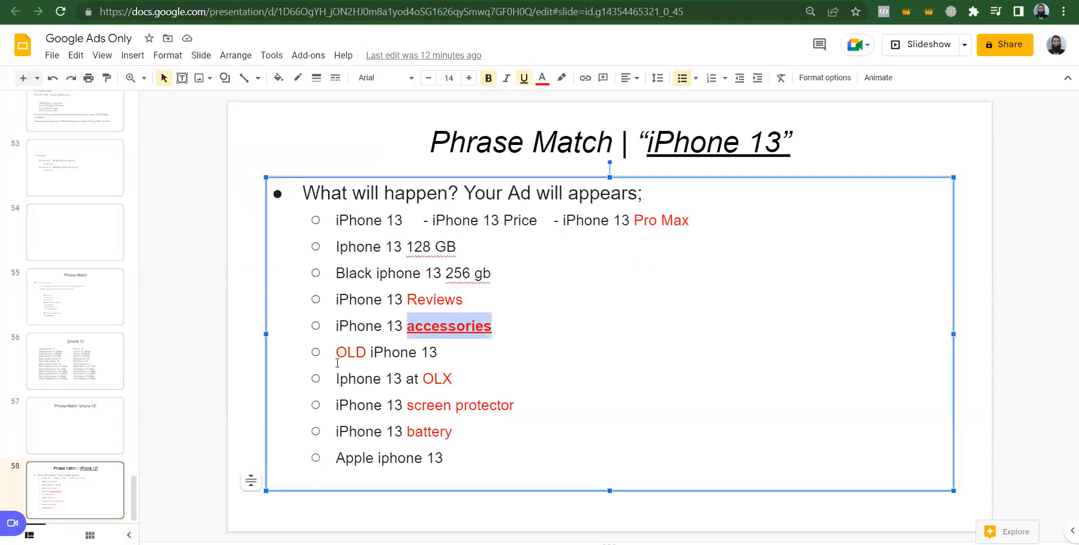
pyautogui.doubleClick(352, 355)
pyautogui.hotkey('ctrl', 'c')
pyautogui.hotkey('alt', 'Tab')
pyautogui.press('Return')
pyautogui.hotkey('ctrl', 'v')
pyautogui.write('used')
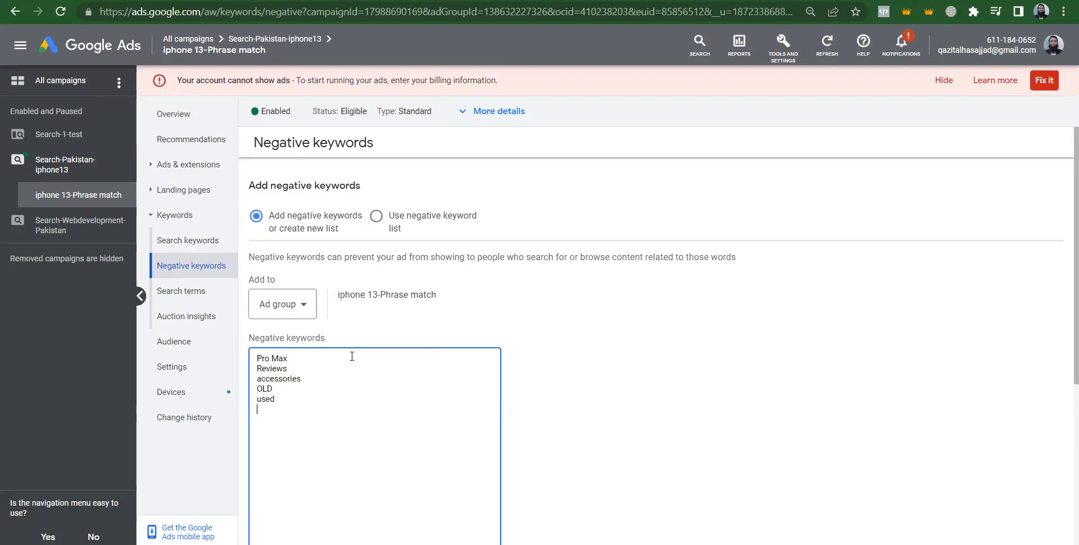
# Copy "OLX" from the Phrase Match slide onto a new line of the negative keywords list
pyautogui.hotkey('alt', 'Tab')
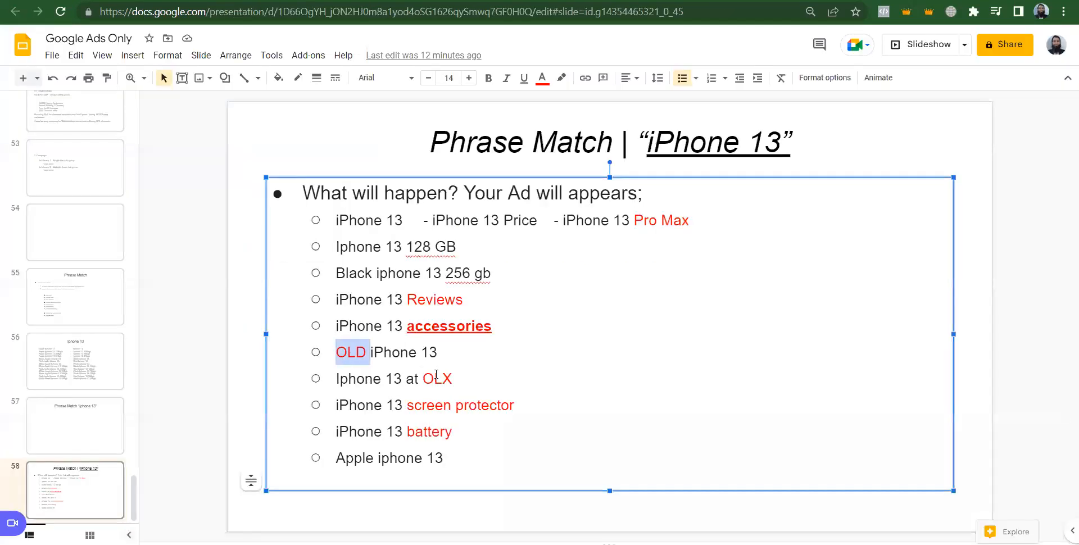
pyautogui.doubleClick(437, 376)
pyautogui.hotkey('ctrl', 'c')
pyautogui.hotkey('alt', 'Tab')
pyautogui.press('Return')
pyautogui.hotkey('ctrl', 'v')
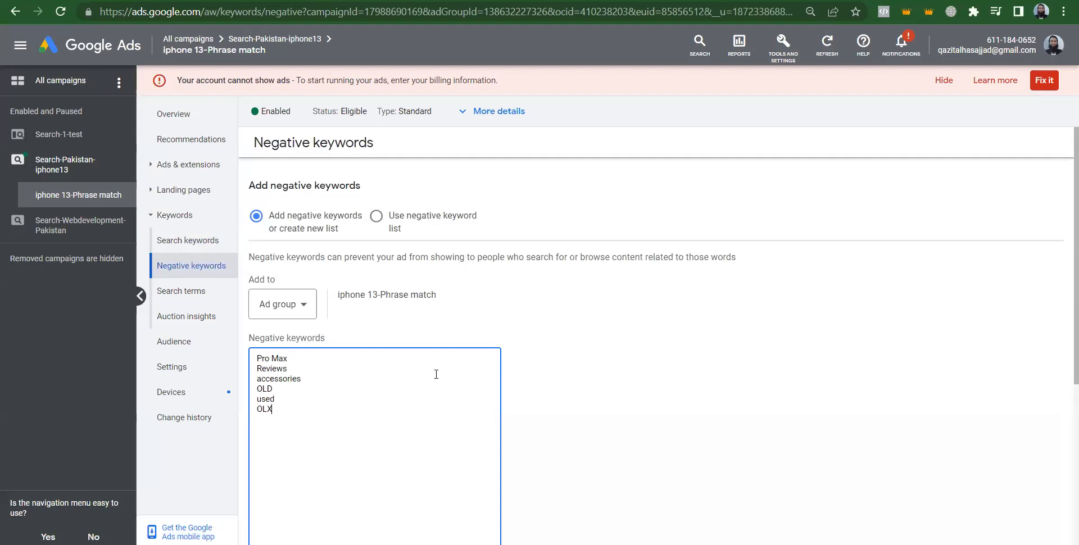
# Copy "screen protector" from the Phrase Match slide onto a new line of the negative keywords list
pyautogui.hotkey('alt', 'Tab')
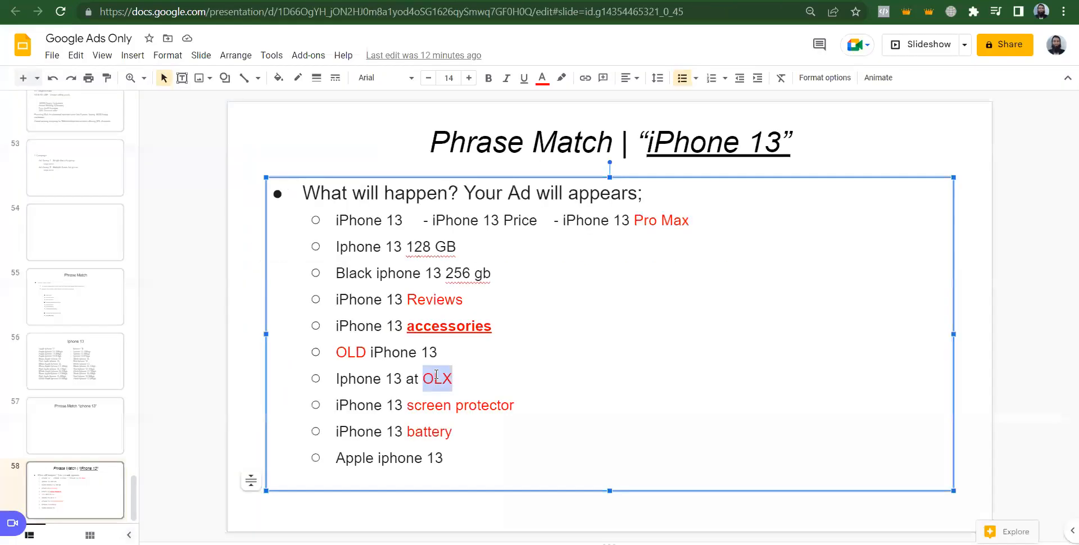
pyautogui.click(406, 406)
pyautogui.doubleClick(407, 406)
pyautogui.hotkey('shift', 'End')
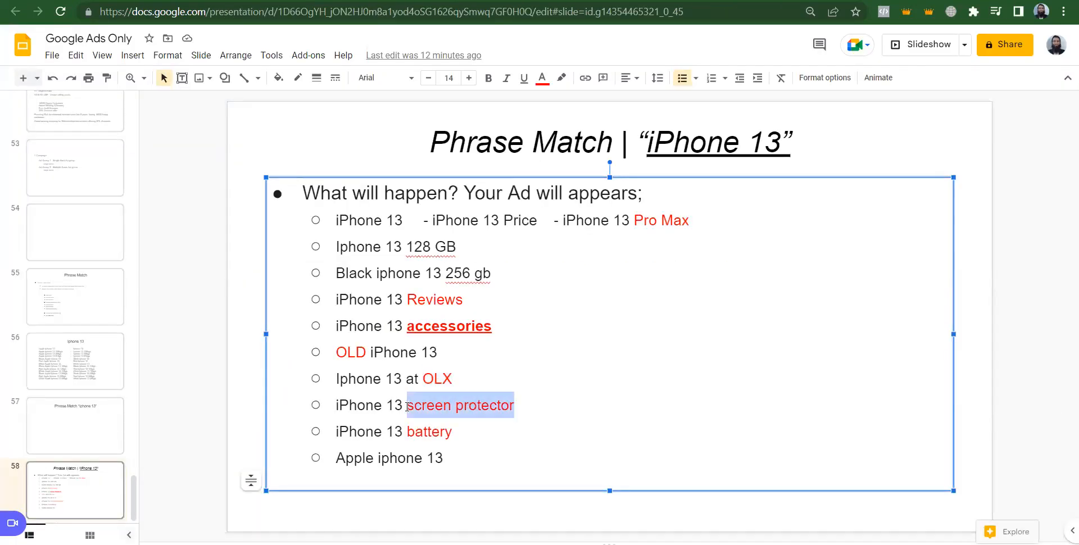
pyautogui.hotkey('ctrl', 'c')
pyautogui.hotkey('alt', 'Tab')
pyautogui.press('Return')
pyautogui.hotkey('ctrl', 'v')
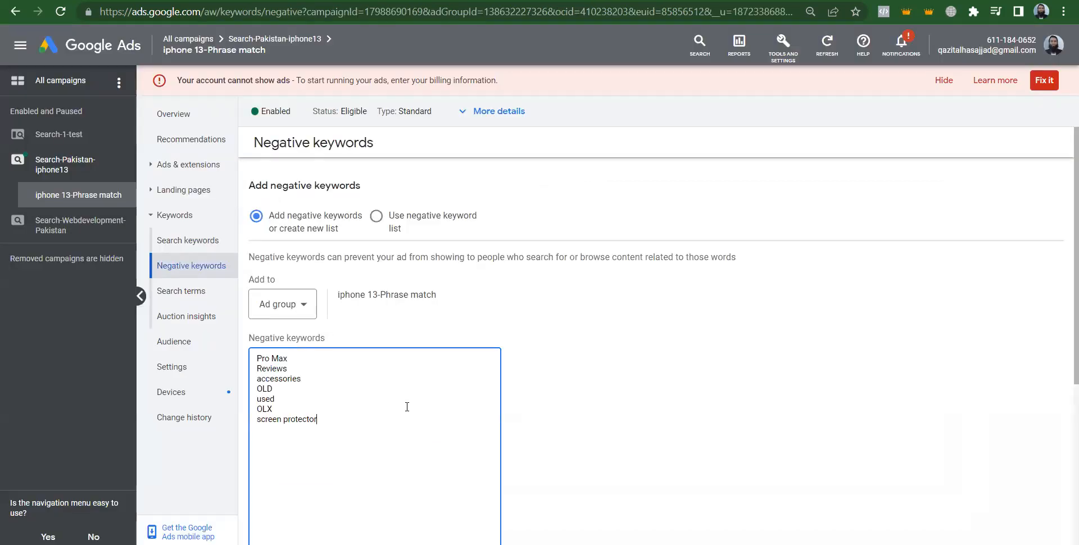
# Copy "battery" from the Phrase Match slide onto a new line of the negative keywords list
pyautogui.hotkey('alt', 'Tab')
pyautogui.doubleClick(427, 432)
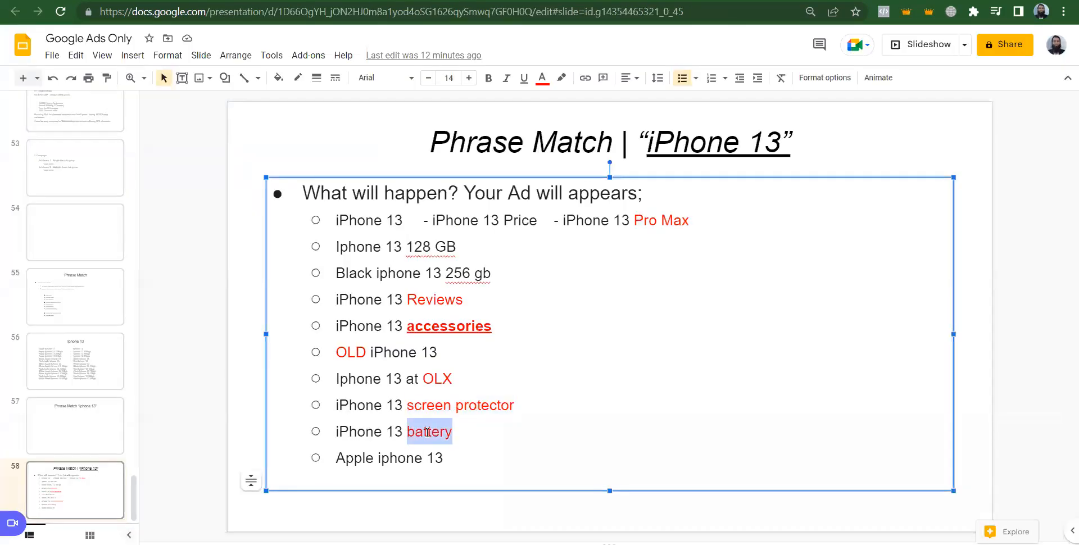
pyautogui.hotkey('ctrl', 'c')
pyautogui.hotkey('alt', 'Tab')
pyautogui.press('Return')
pyautogui.hotkey('ctrl', 'v')
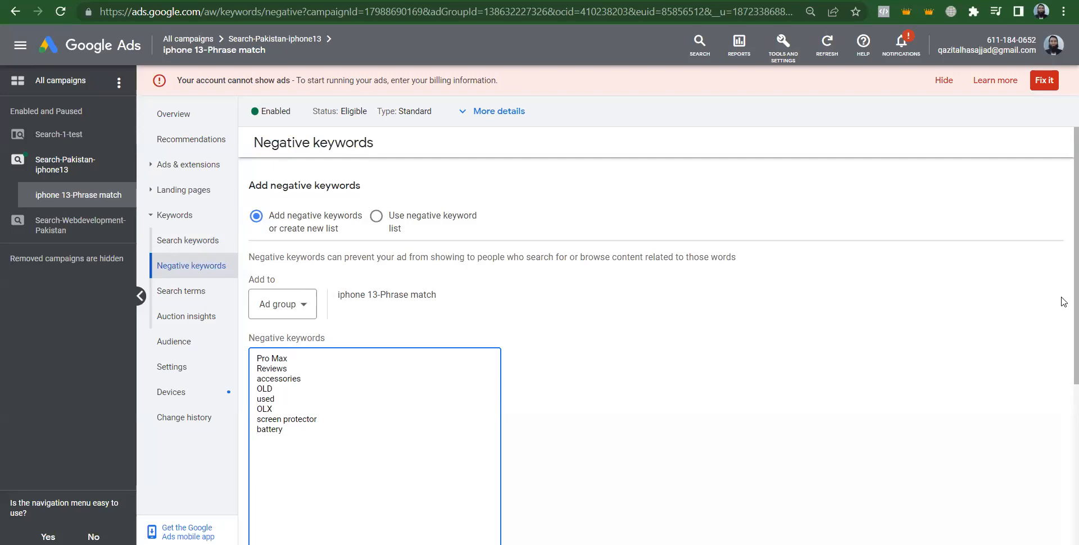
# Check the level the negative keywords apply to, keep it at Ad group, and save the list
pyautogui.scroll(-3, 1064, 268)
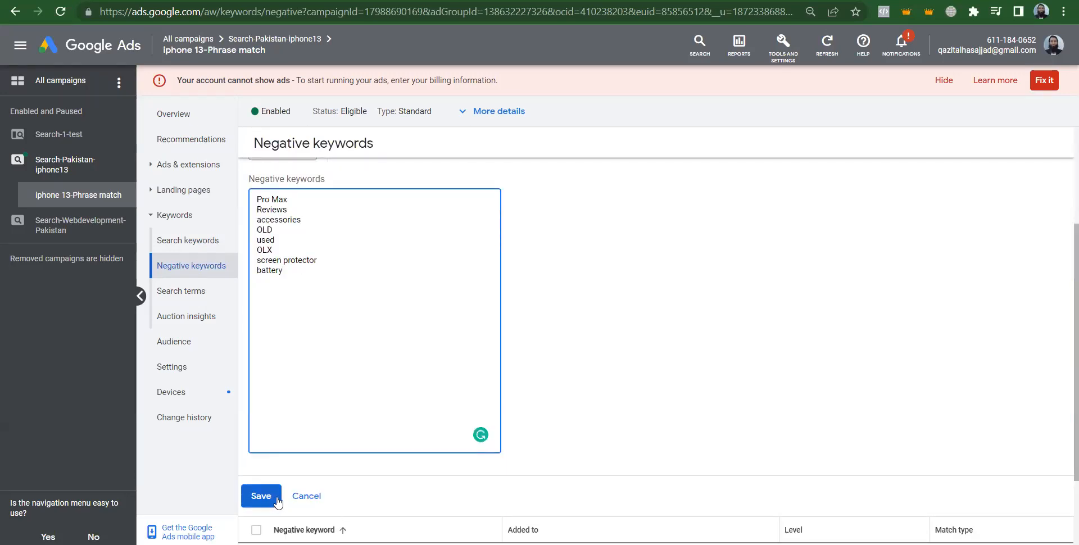
pyautogui.scroll(2, 1065, 283)
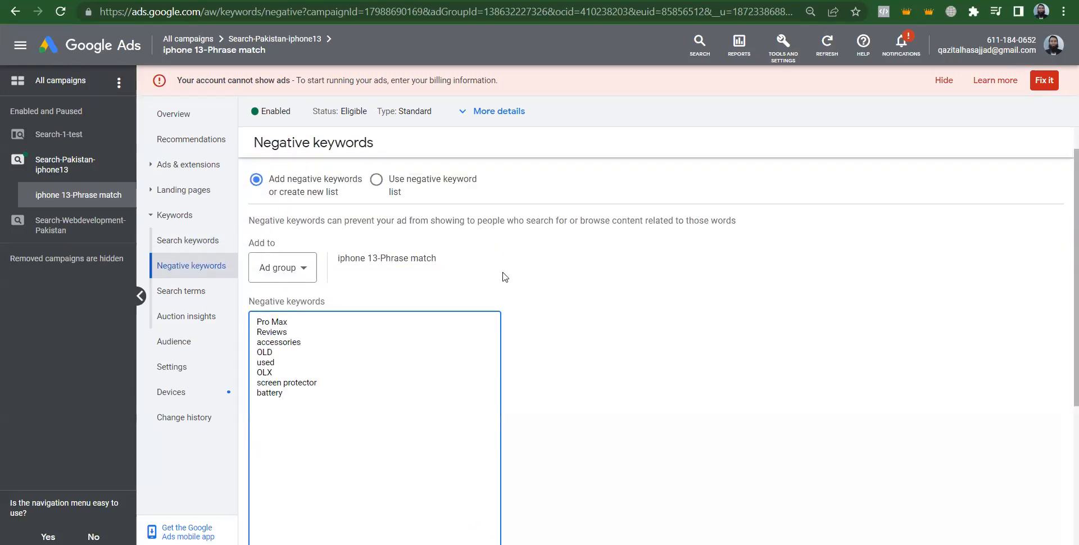
pyautogui.click(298, 275)
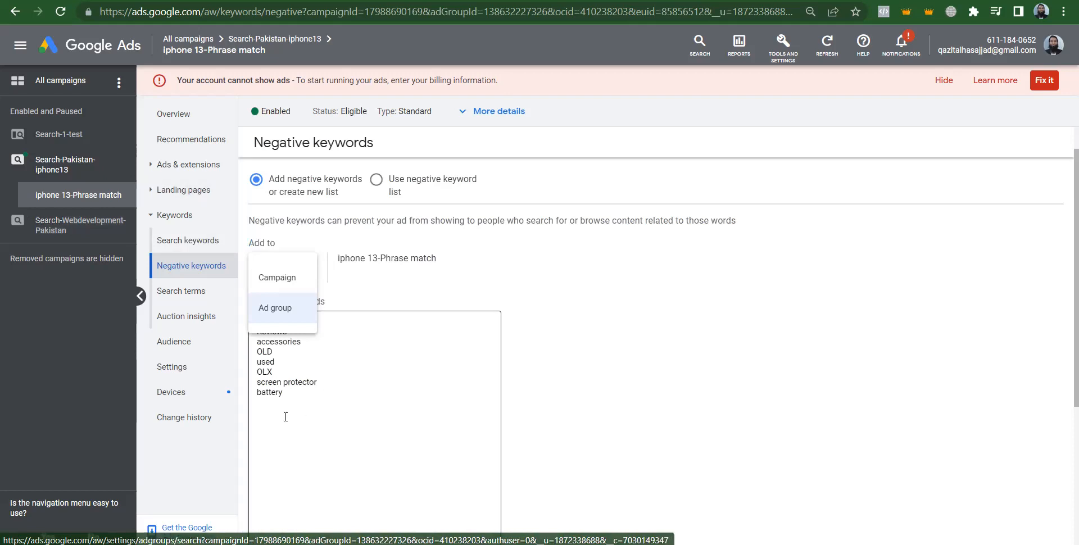
pyautogui.click(282, 375)
pyautogui.hotkey('ctrl', 'a')
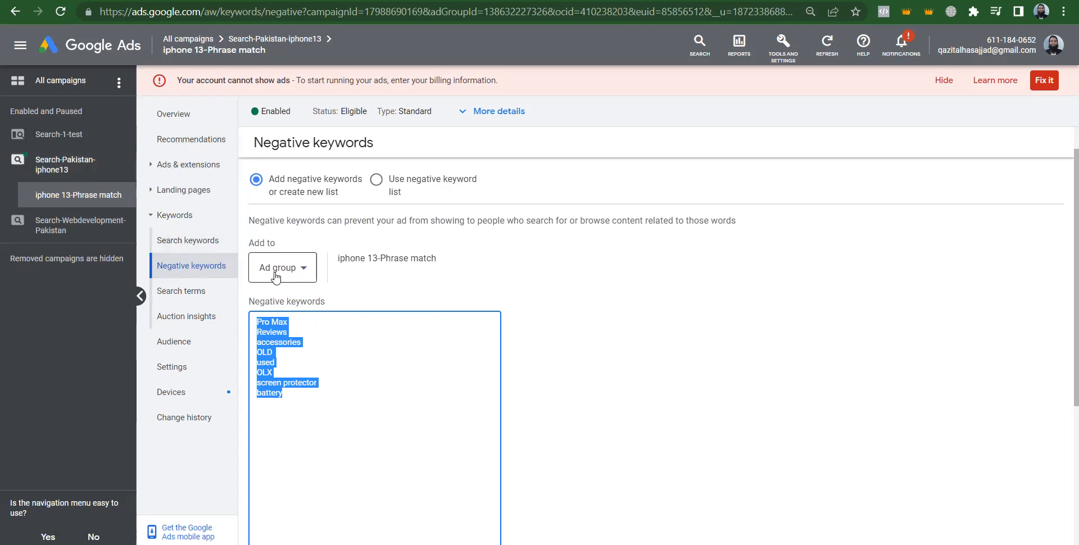
pyautogui.doubleClick(296, 373)
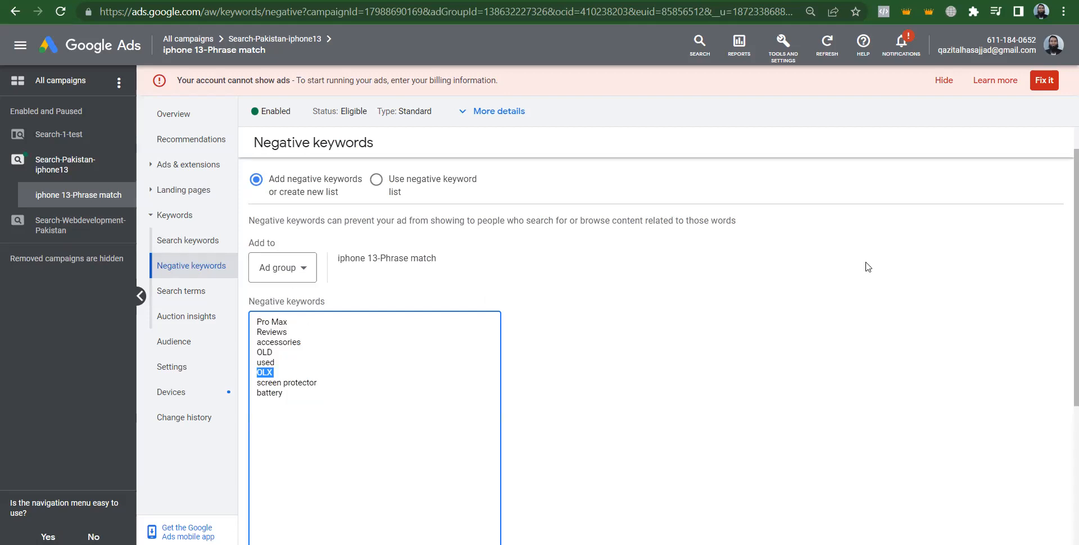
pyautogui.scroll(-4, 1061, 230)
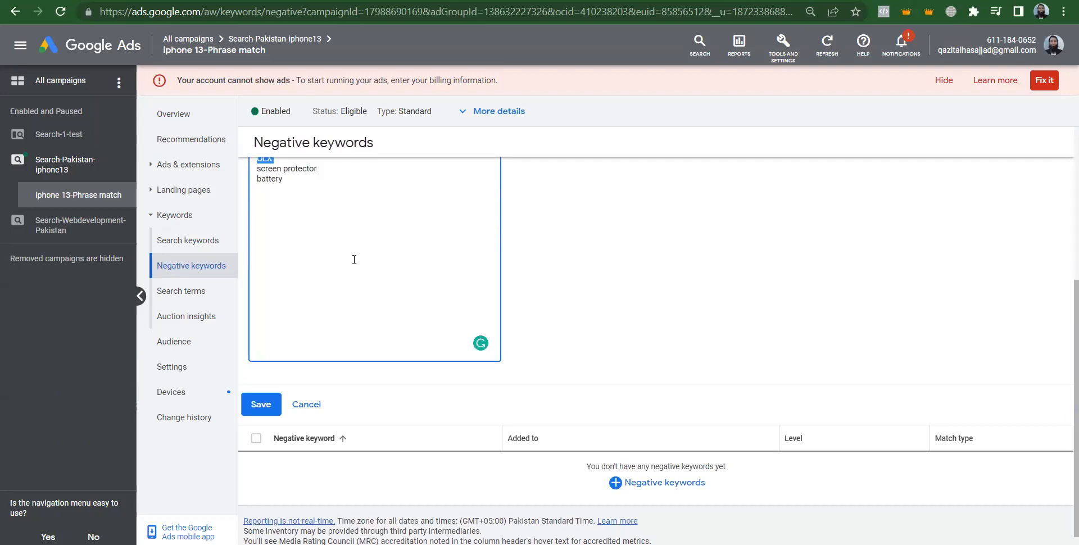
pyautogui.click(269, 406)
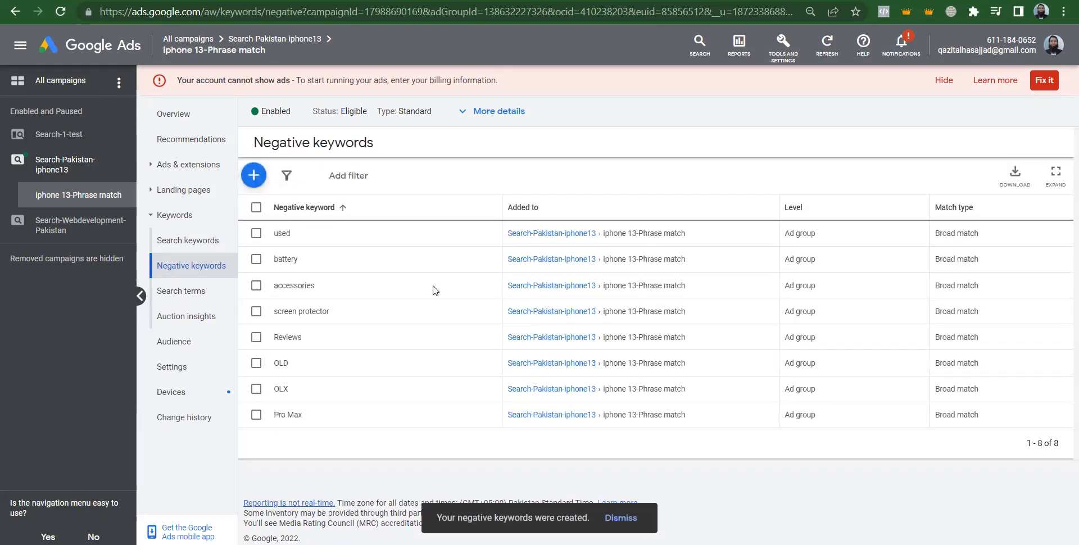
# Switch to Google Slides and compare the Iphone 13 keyword variations slide with the Phrase Match slide
pyautogui.hotkey('ctrl', 'Tab')
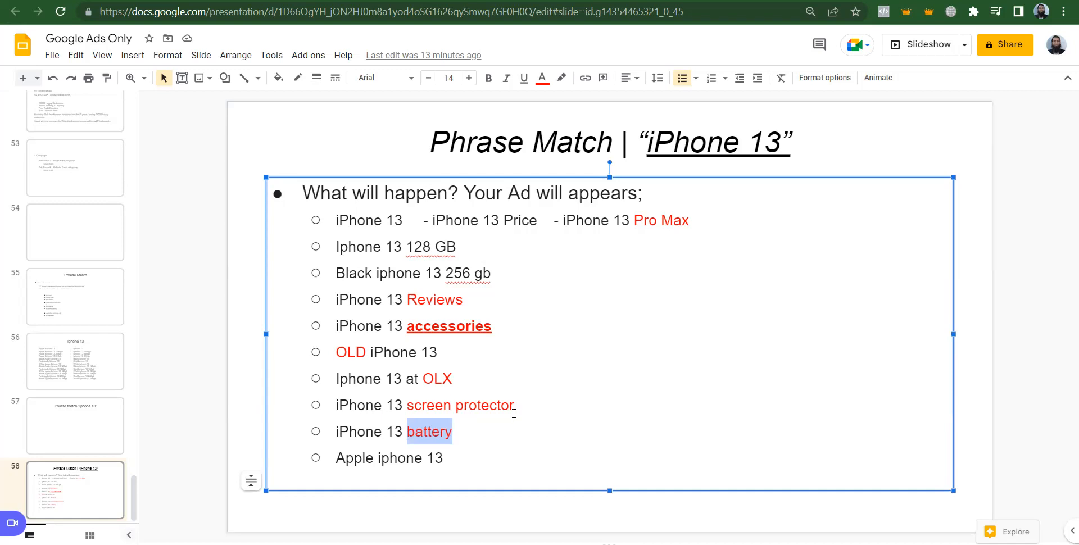
pyautogui.click(466, 424)
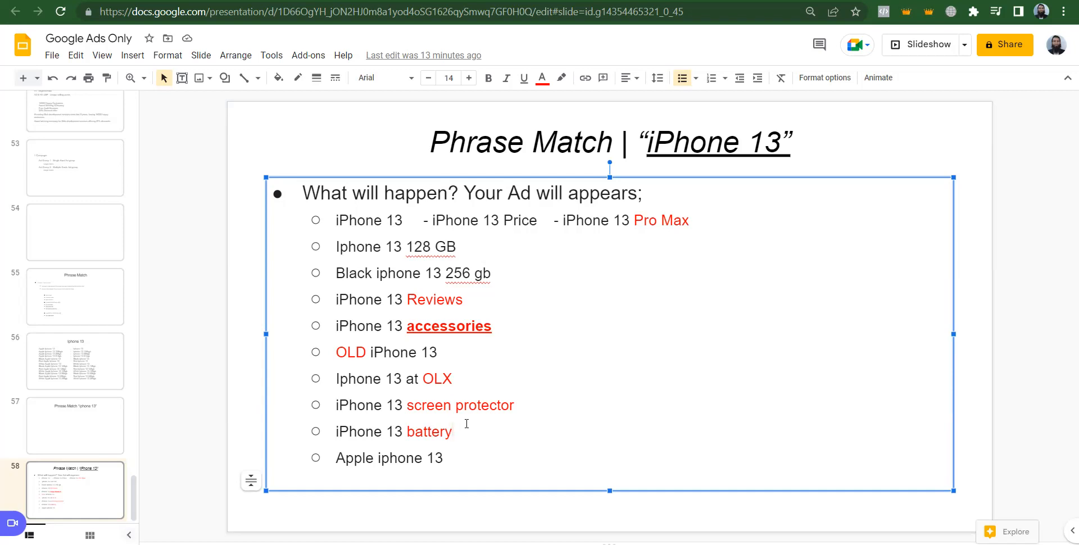
pyautogui.click(69, 352)
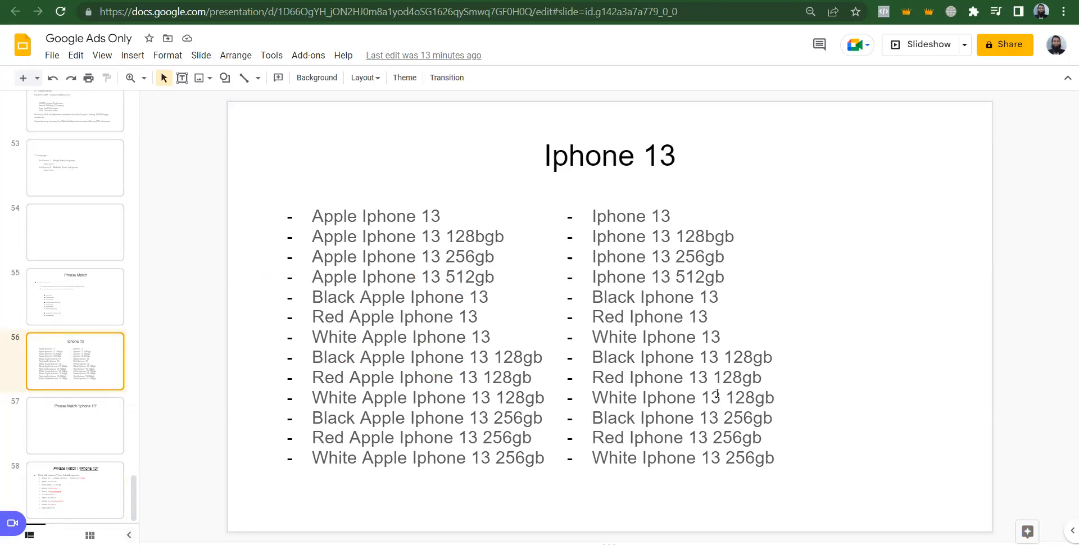
pyautogui.click(92, 477)
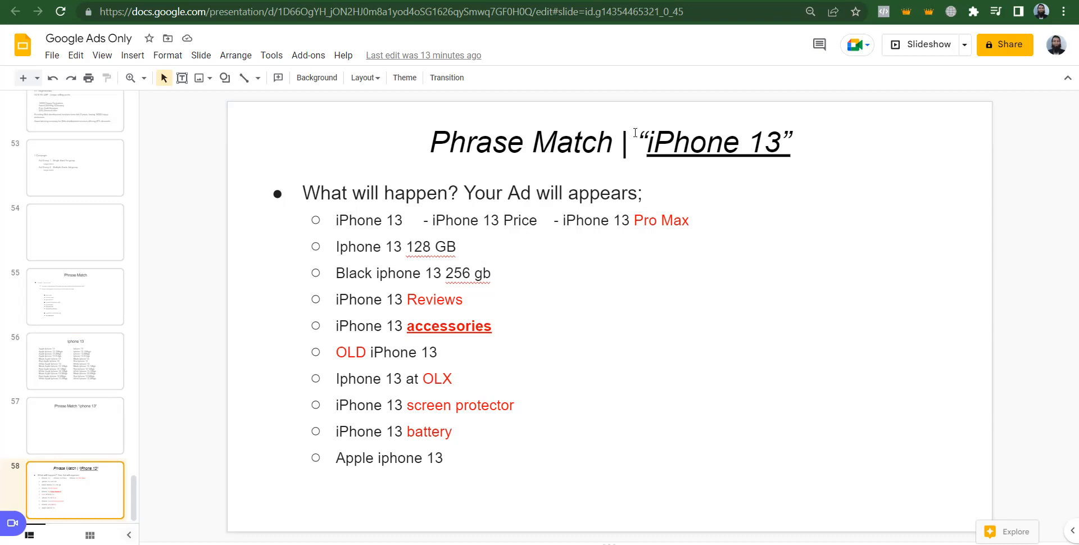
# Return to Google Ads and review the ad group's search keywords and its negative keywords
pyautogui.hotkey('ctrl', 'Tab')
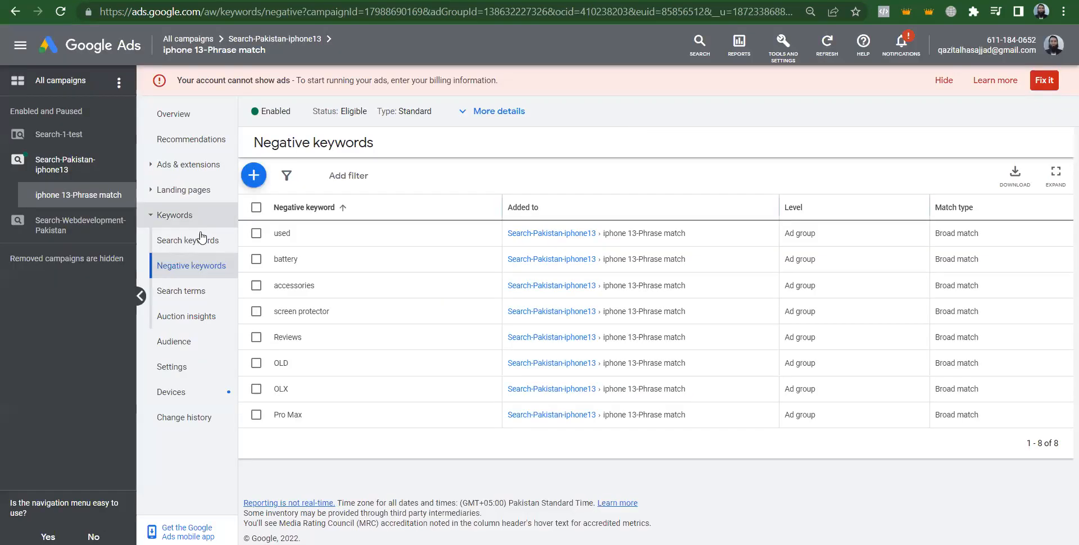
pyautogui.click(188, 242)
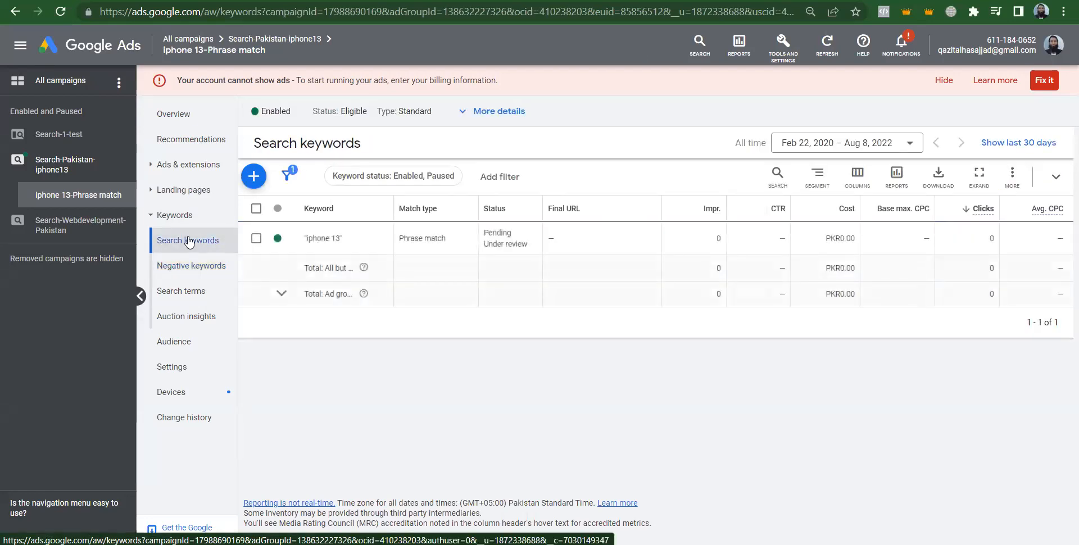
pyautogui.click(183, 268)
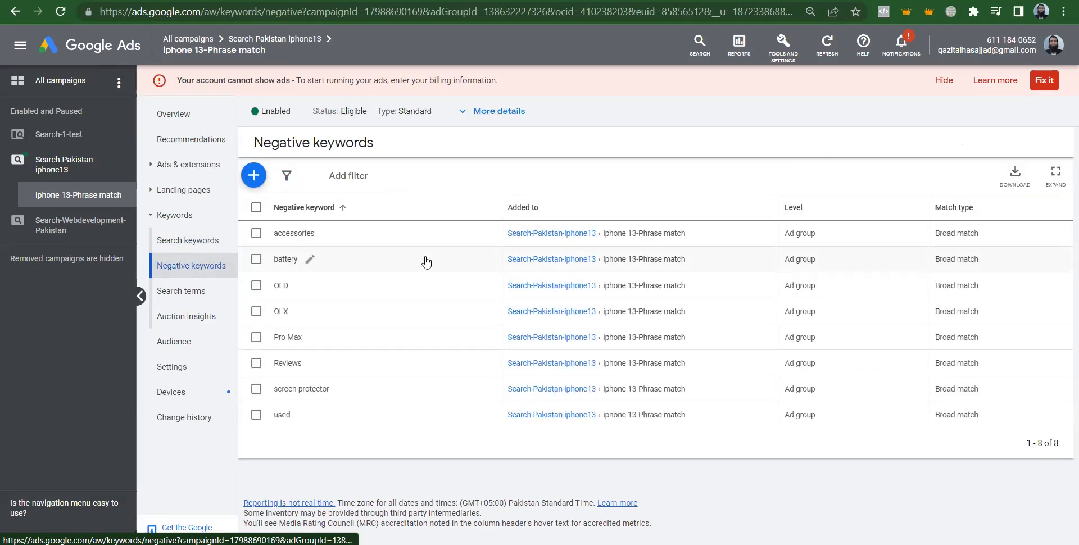